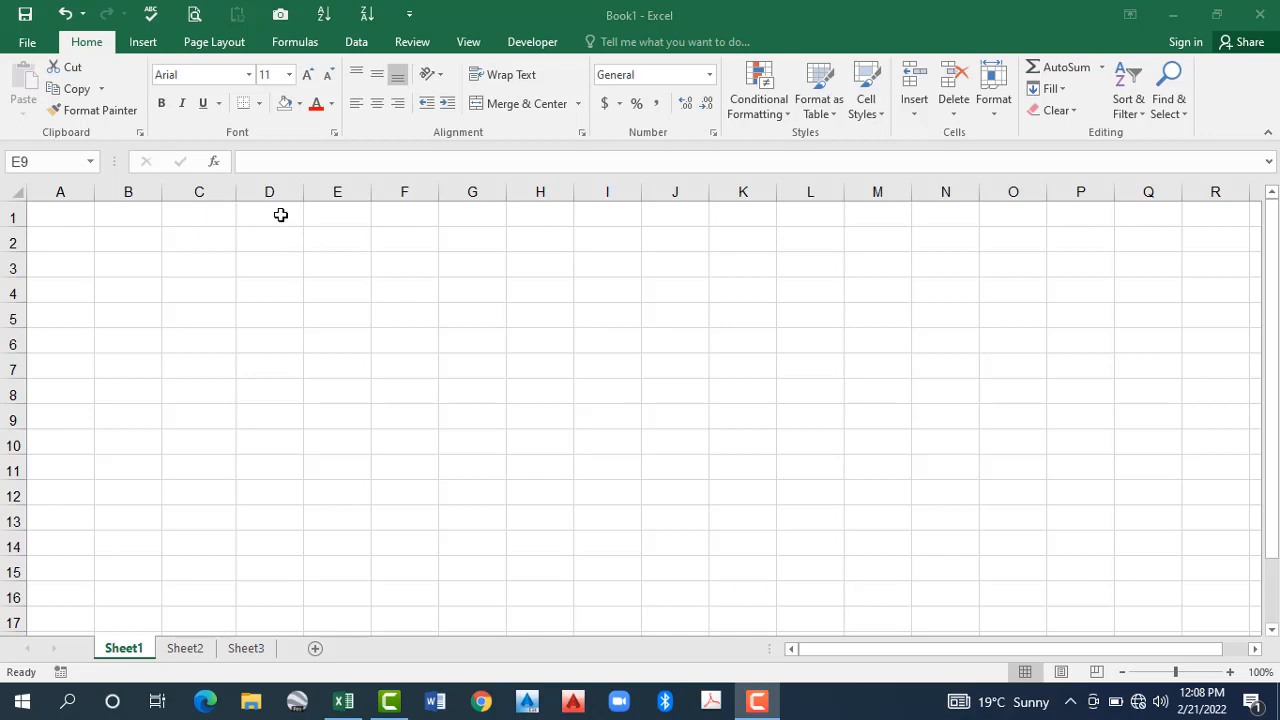
Step: Paste the copied list of numbers into column D, starting at cell D1
{"action": "left_click", "coordinate": [281, 215]}
{"action": "left_click", "coordinate": [281, 215]}
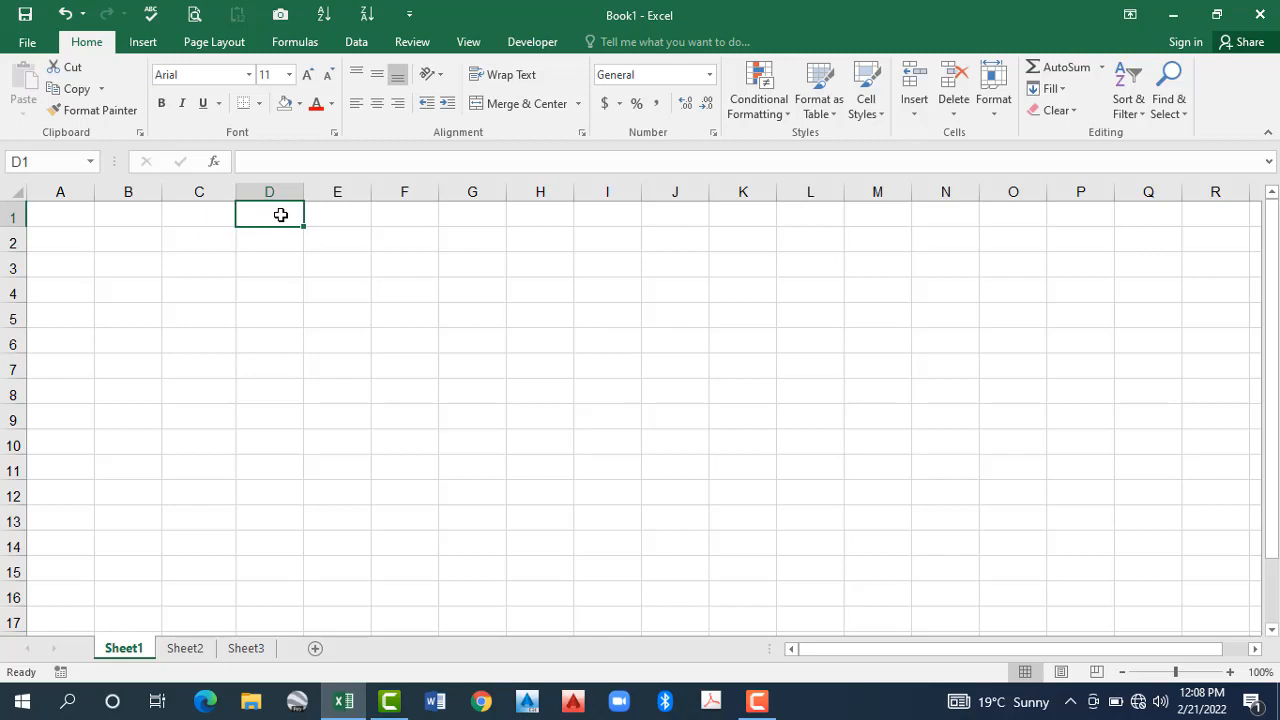
{"action": "key", "text": "ctrl+v"}
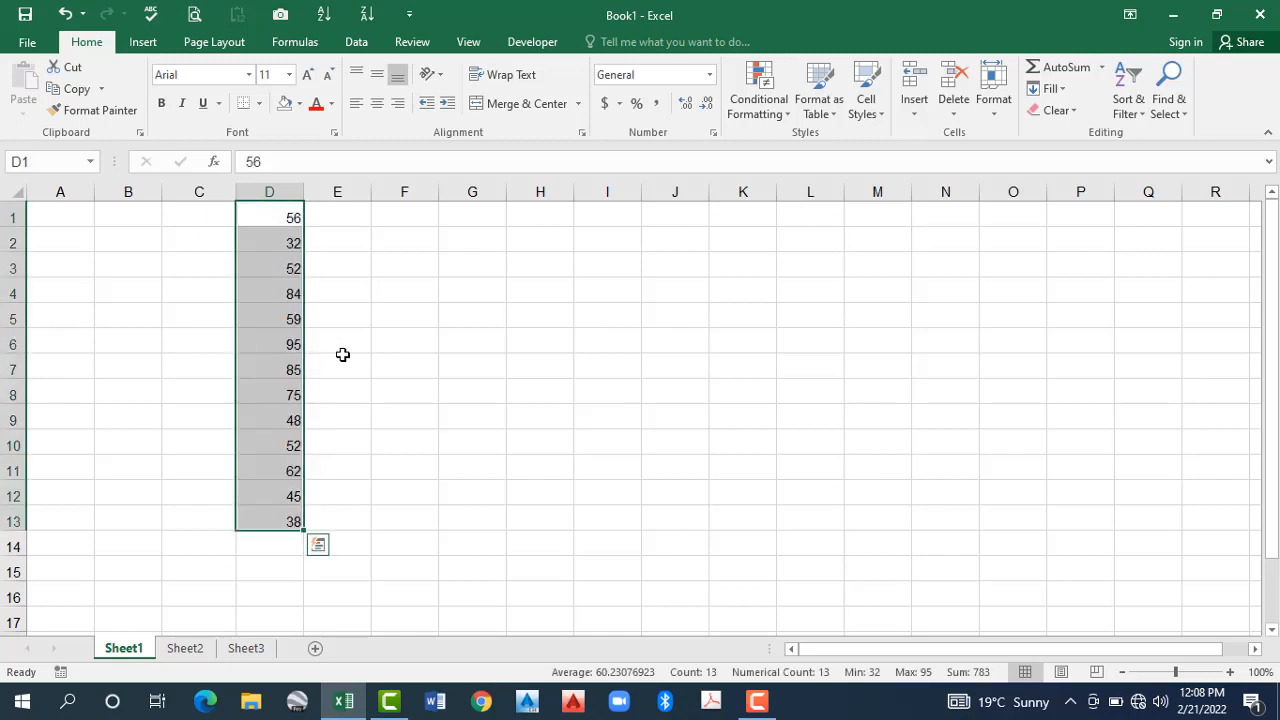
Step: Start a Greater Than highlighting rule on D1:D13 with a threshold of 50
{"action": "left_click", "coordinate": [757, 117]}
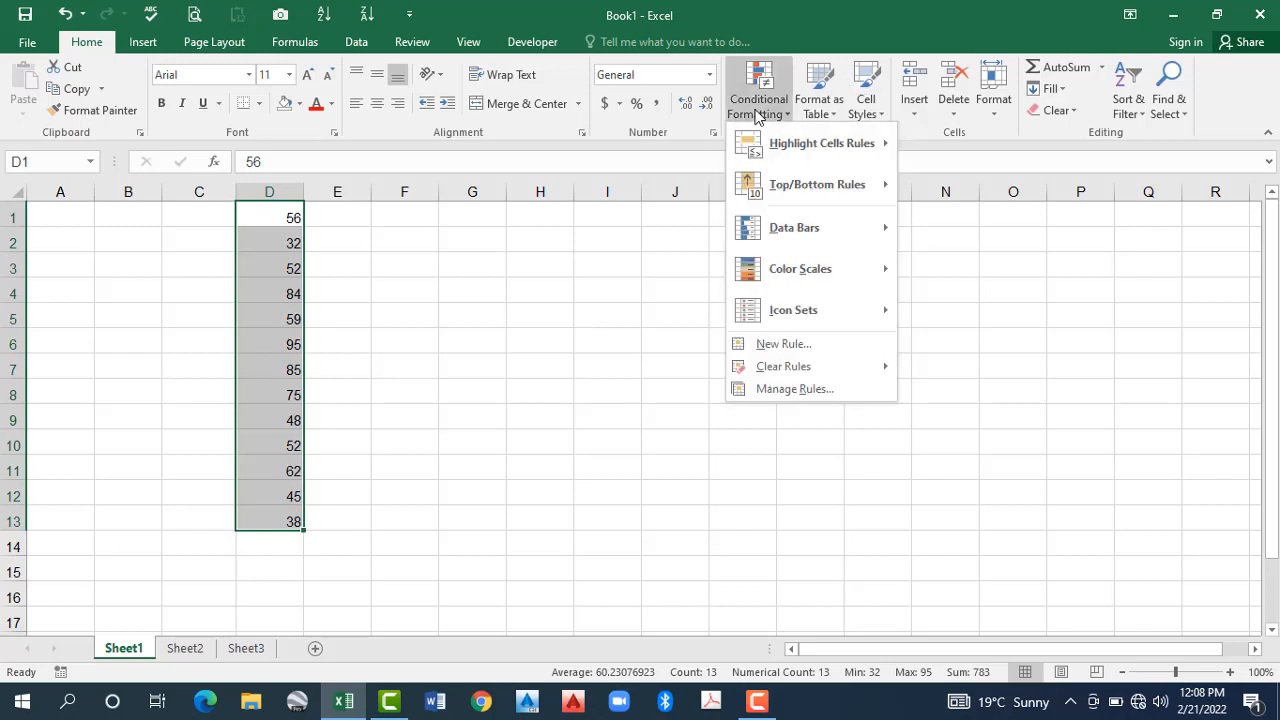
{"action": "mouse_move", "coordinate": [785, 150]}
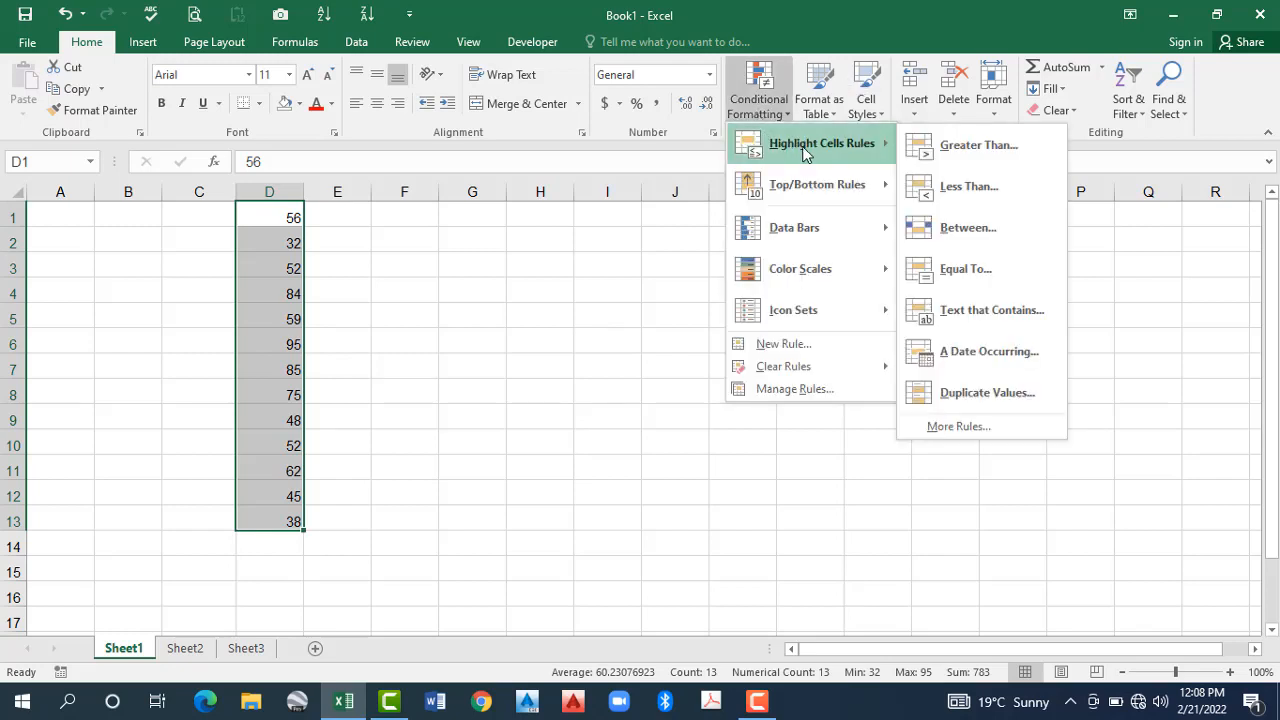
{"action": "left_click", "coordinate": [988, 146]}
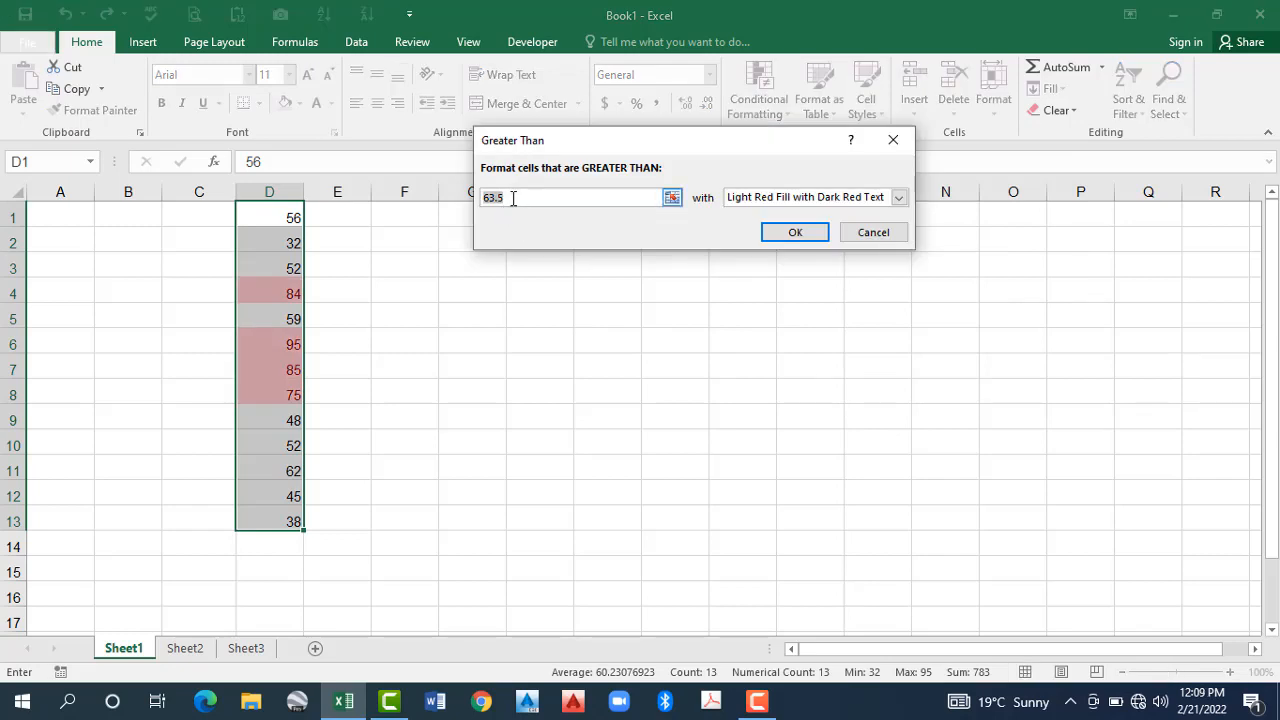
{"action": "key", "text": "BackSpace"}
{"action": "type", "text": "5"}
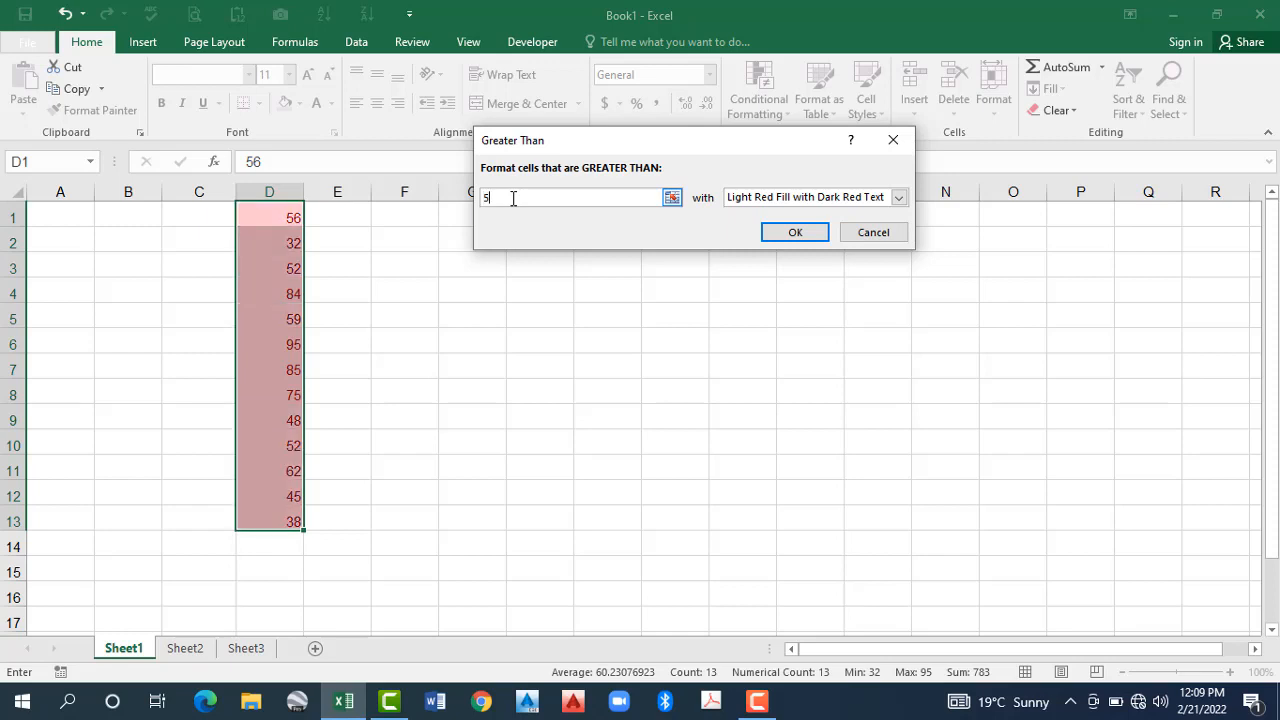
{"action": "type", "text": "0"}
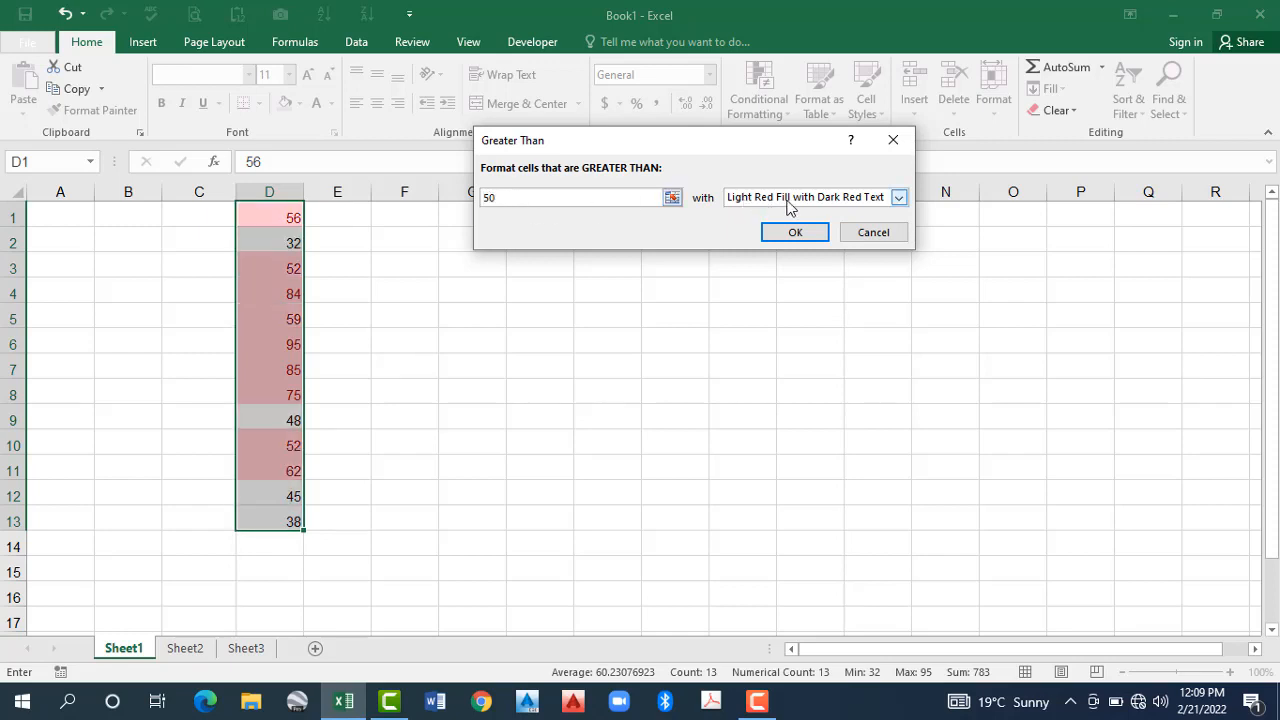
Step: Examine the fill, font and number options of the rule's custom format, and leave without choosing any
{"action": "left_click", "coordinate": [897, 199]}
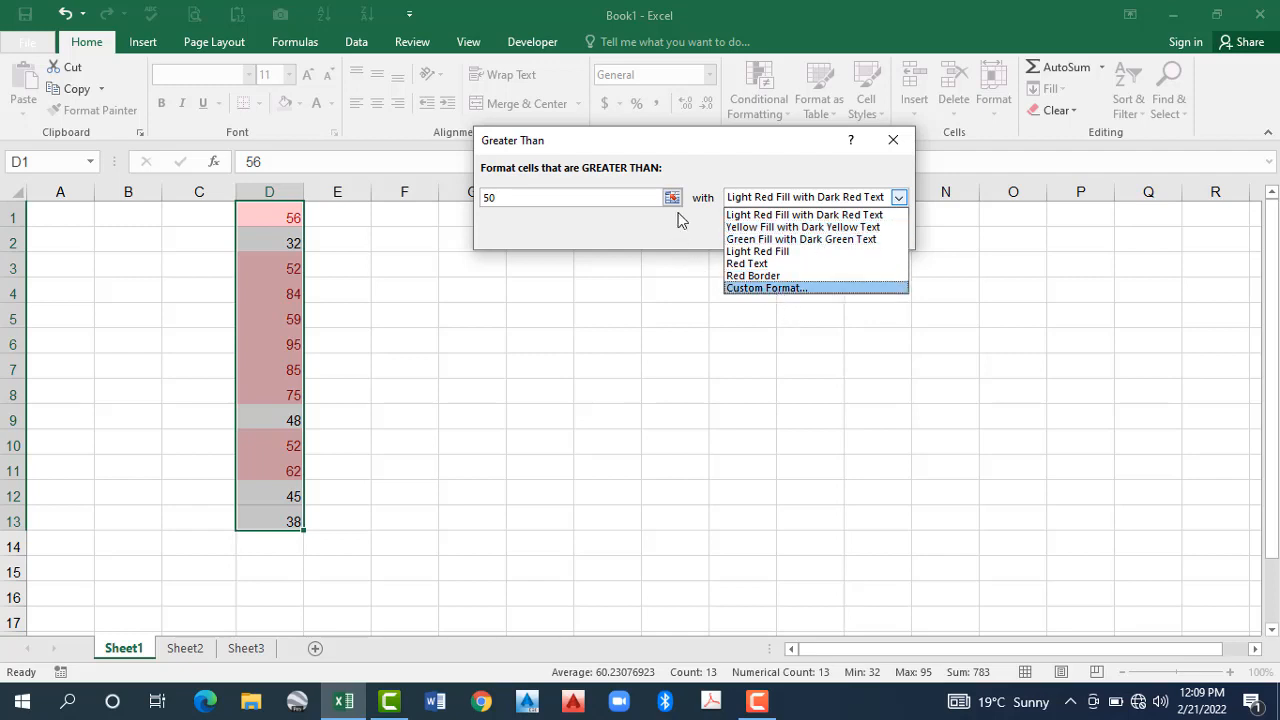
{"action": "key", "text": "Return"}
{"action": "left_click", "coordinate": [583, 50]}
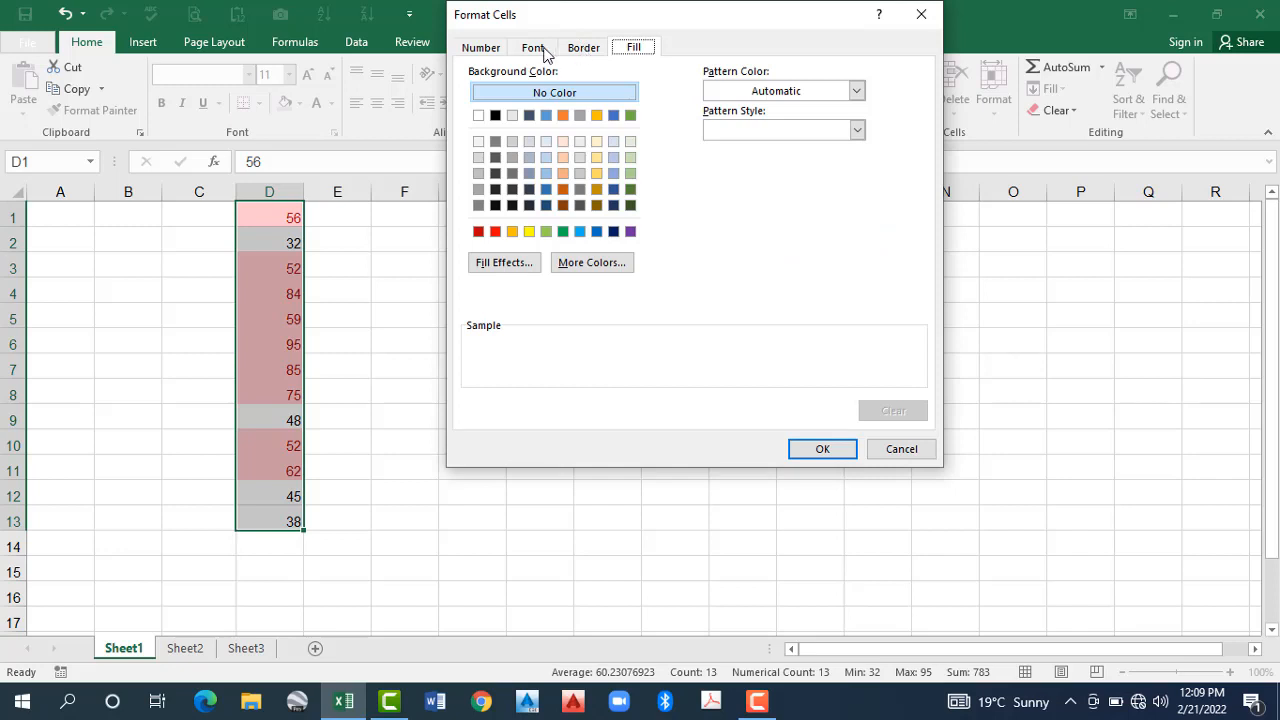
{"action": "left_click", "coordinate": [631, 50]}
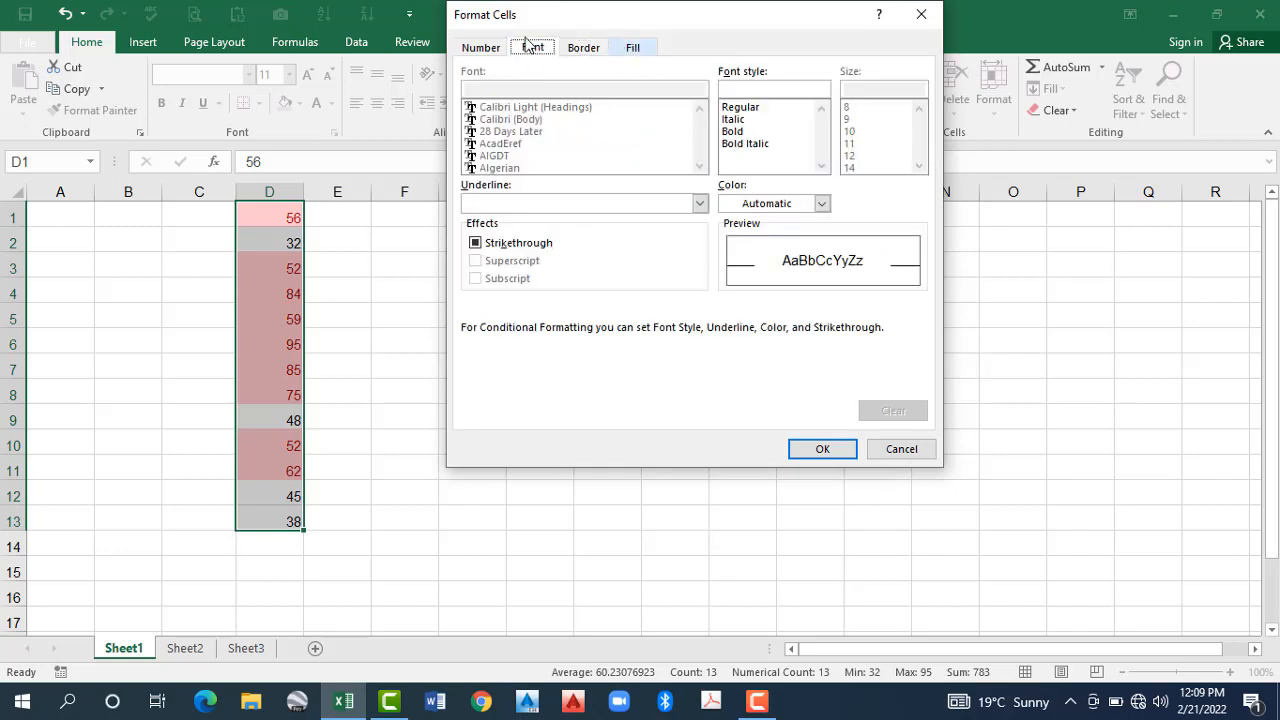
{"action": "left_click", "coordinate": [481, 48]}
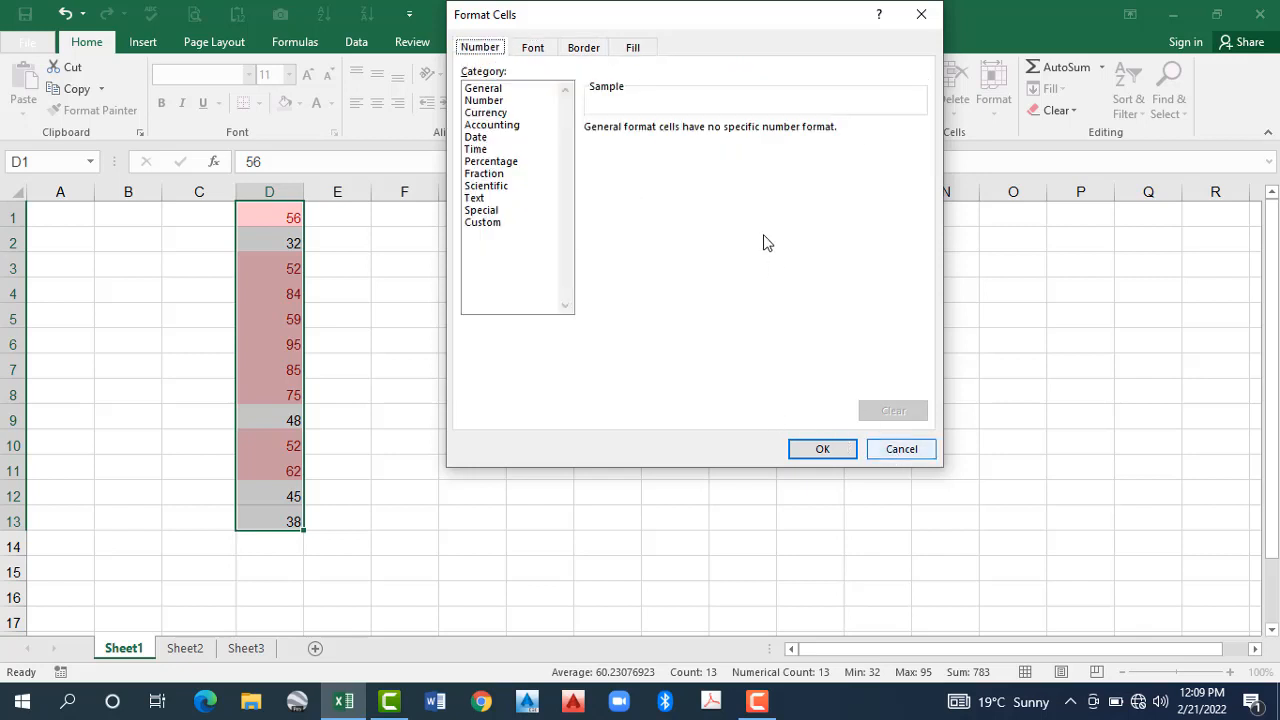
{"action": "key", "text": "Escape"}
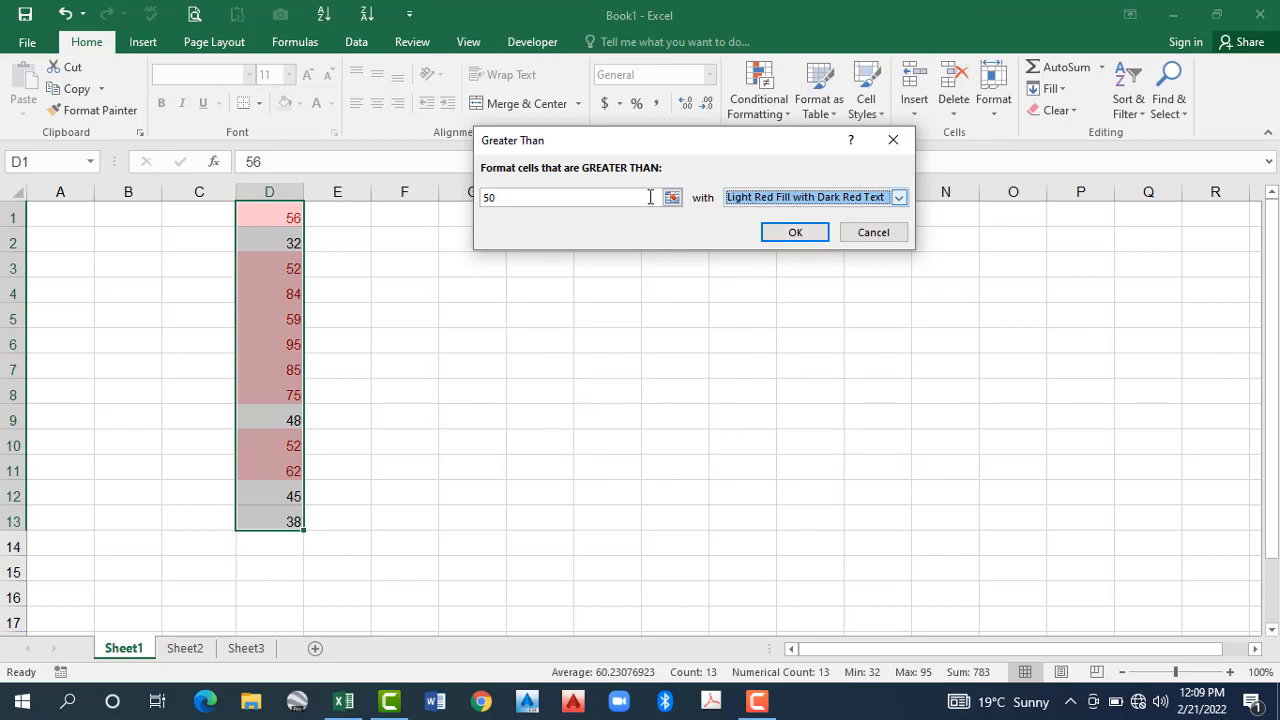
Step: Set the Greater Than threshold to 80 and apply the rule with Light Red Fill with Dark Red Text
{"action": "left_click", "coordinate": [499, 197]}
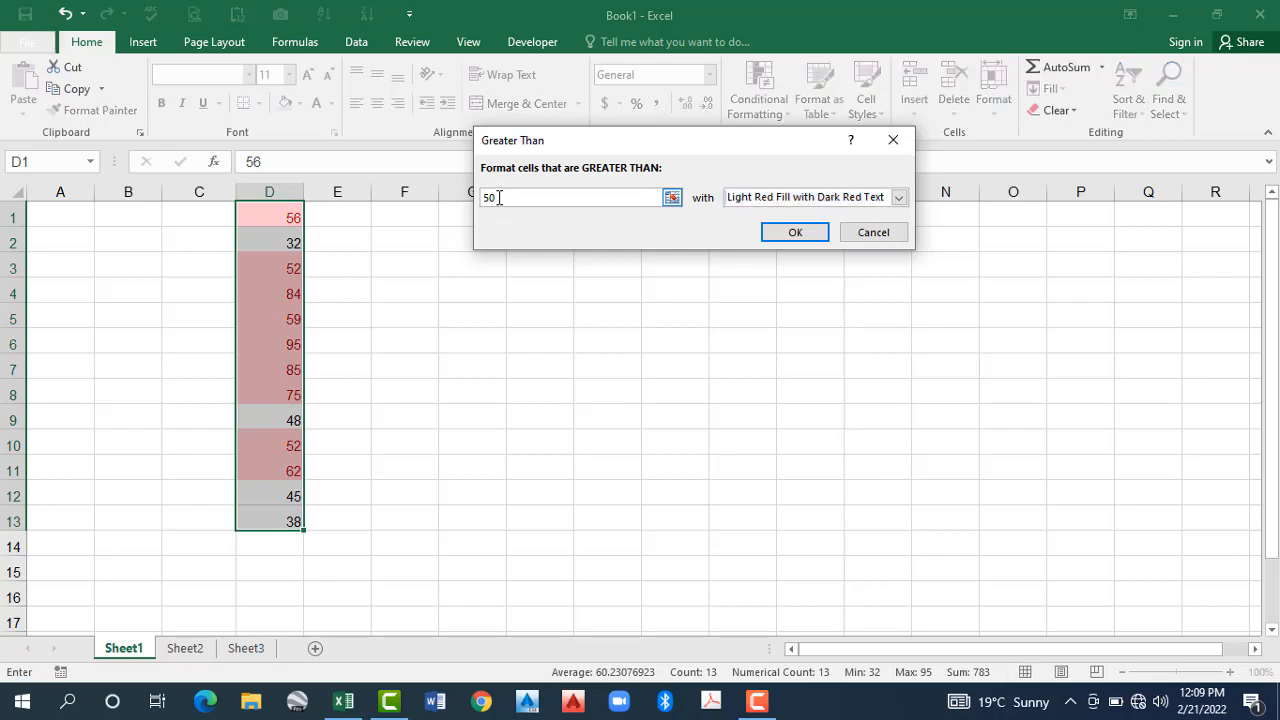
{"action": "key", "text": "BackSpace"}
{"action": "key", "text": "BackSpace"}
{"action": "type", "text": "80"}
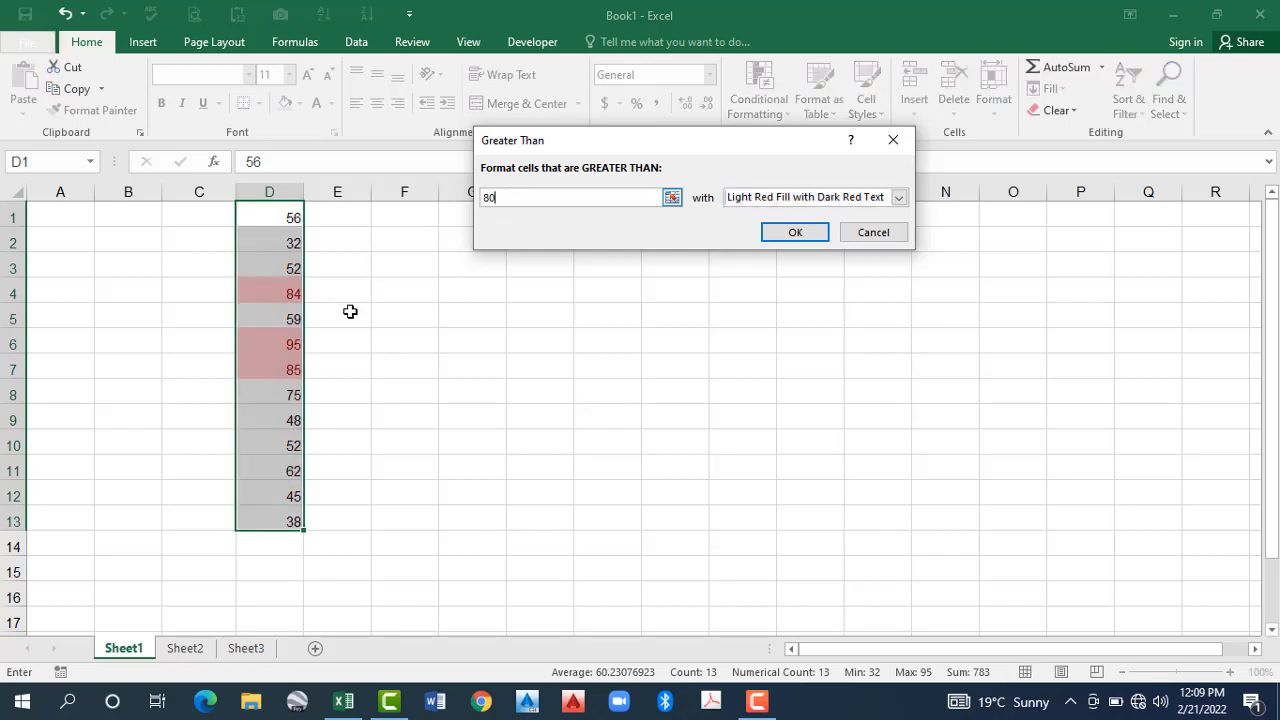
{"action": "left_click", "coordinate": [795, 232]}
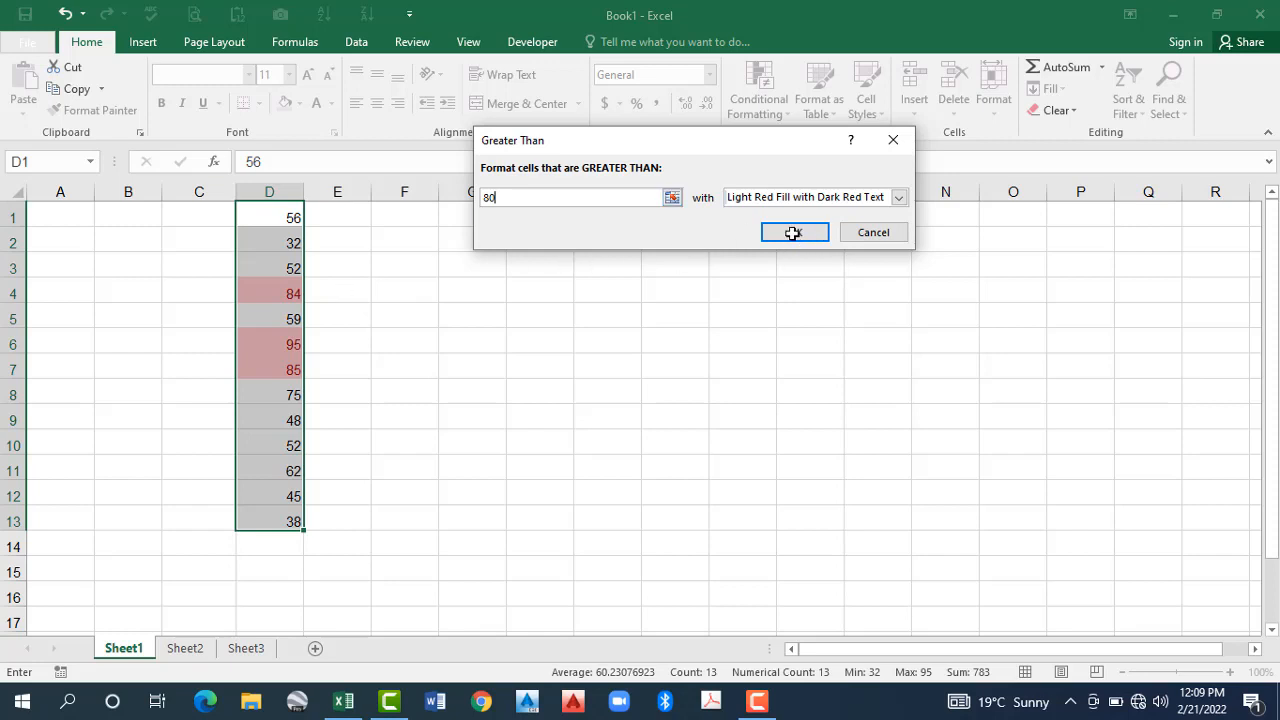
Step: Test the rule by entering 65 and then 82 in cell D9, and 100 in cell D10
{"action": "left_click", "coordinate": [285, 413]}
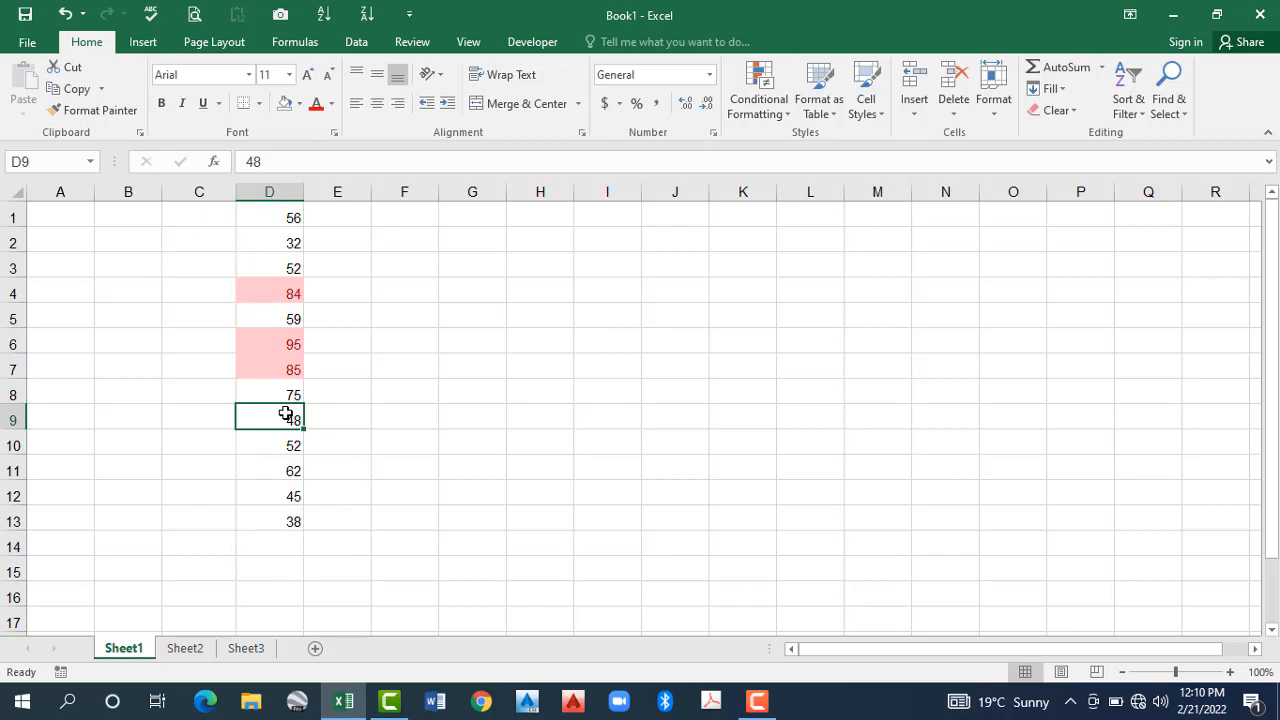
{"action": "type", "text": "65"}
{"action": "key", "text": "ctrl+Return"}
{"action": "type", "text": "82"}
{"action": "key", "text": "Return"}
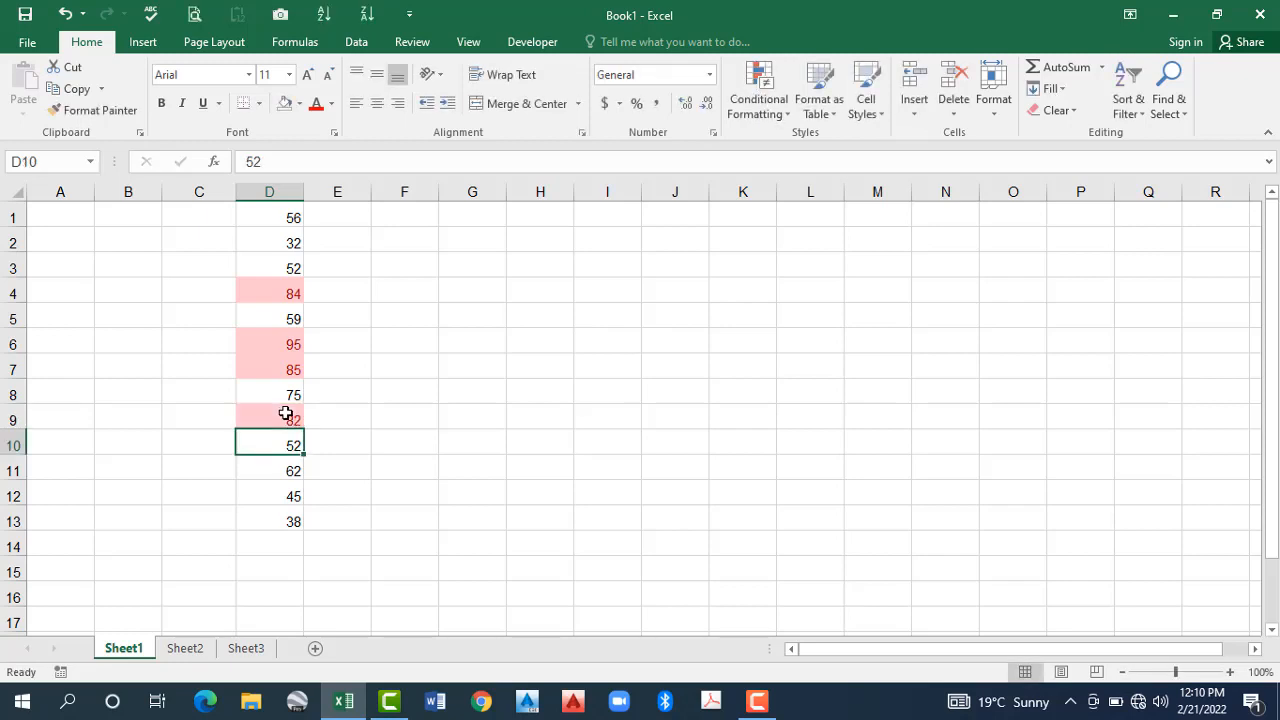
{"action": "type", "text": "100"}
{"action": "key", "text": "Return"}
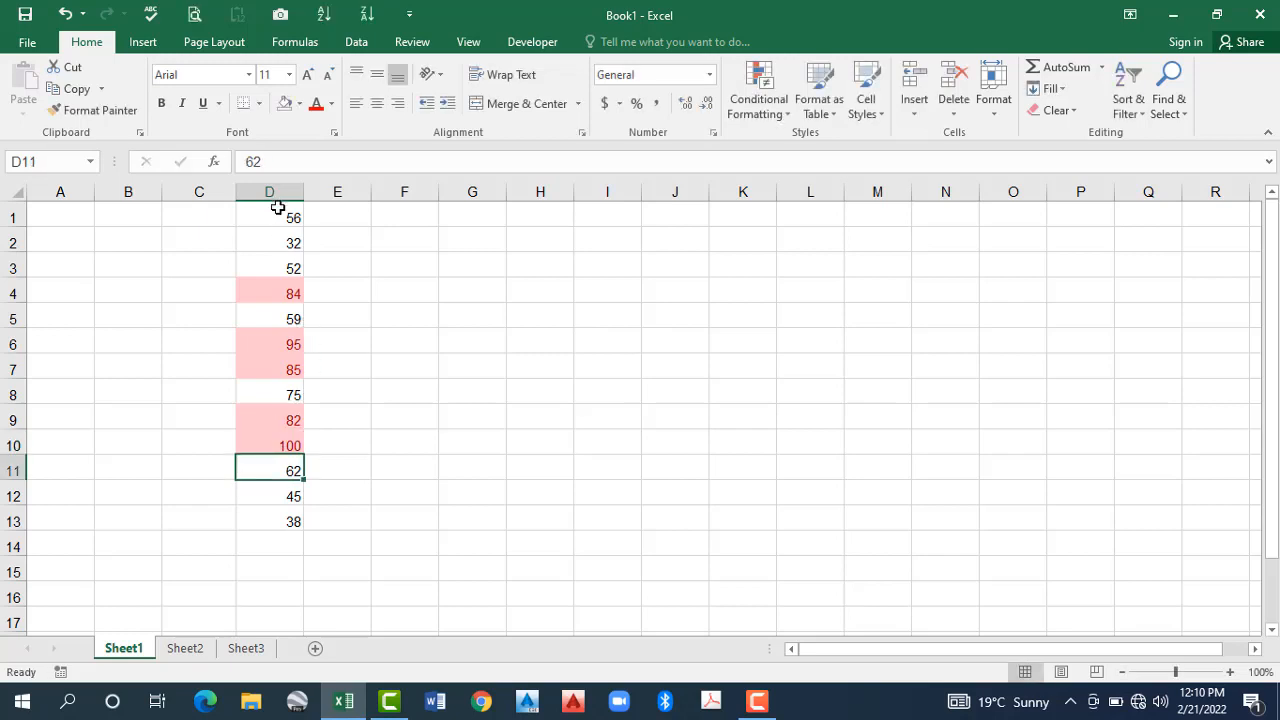
Step: Clear the conditional formatting rules from the entire sheet
{"action": "left_click", "coordinate": [277, 207]}
{"action": "key", "text": "ctrl+shift+Down"}
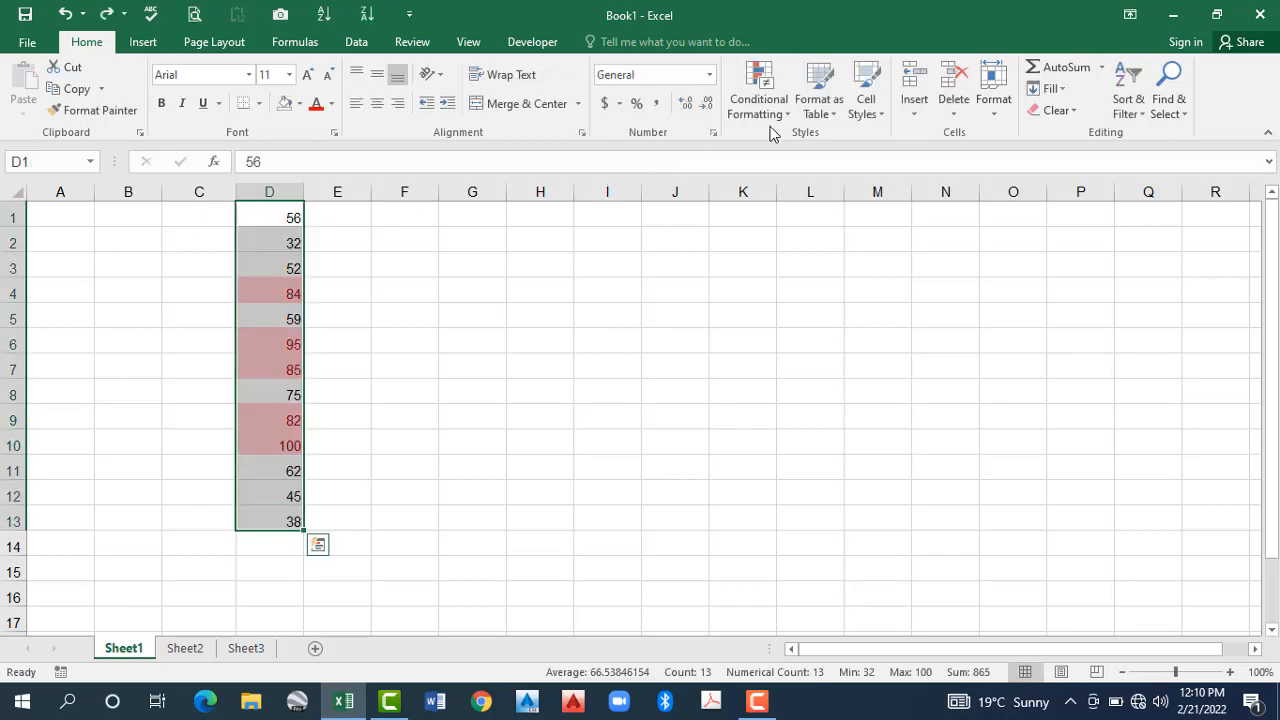
{"action": "left_click", "coordinate": [770, 117]}
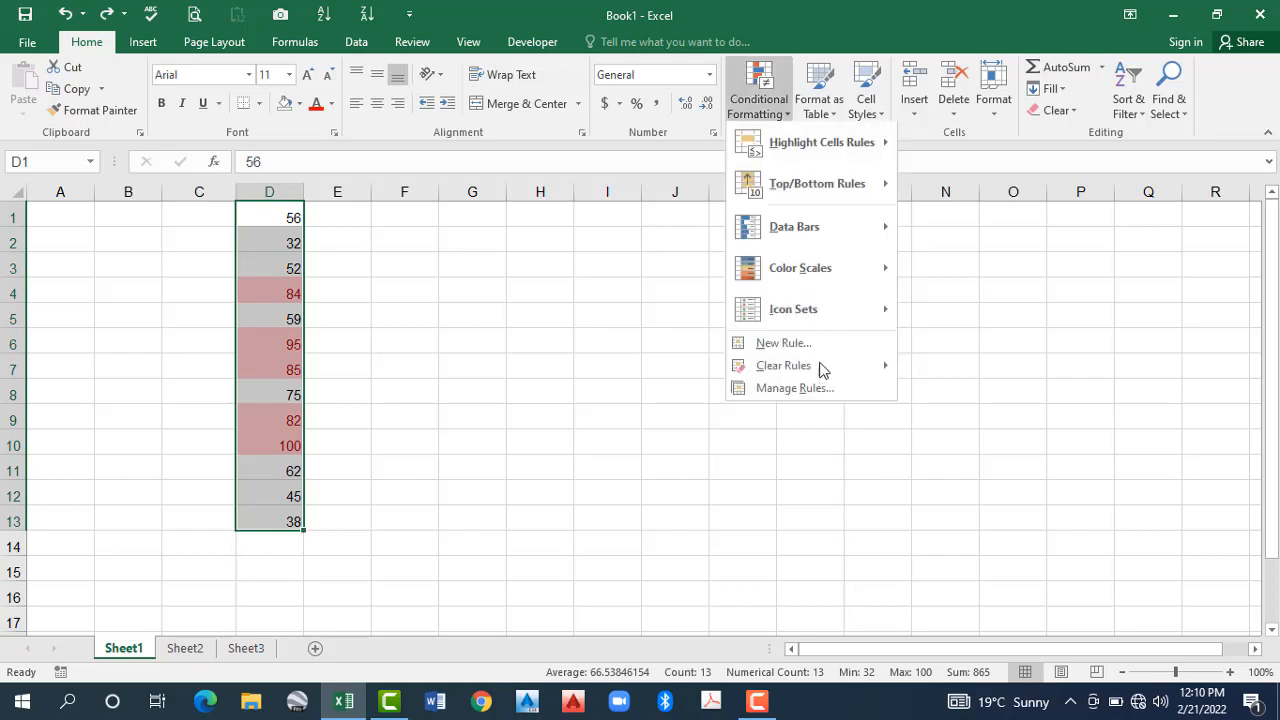
{"action": "mouse_move", "coordinate": [783, 366]}
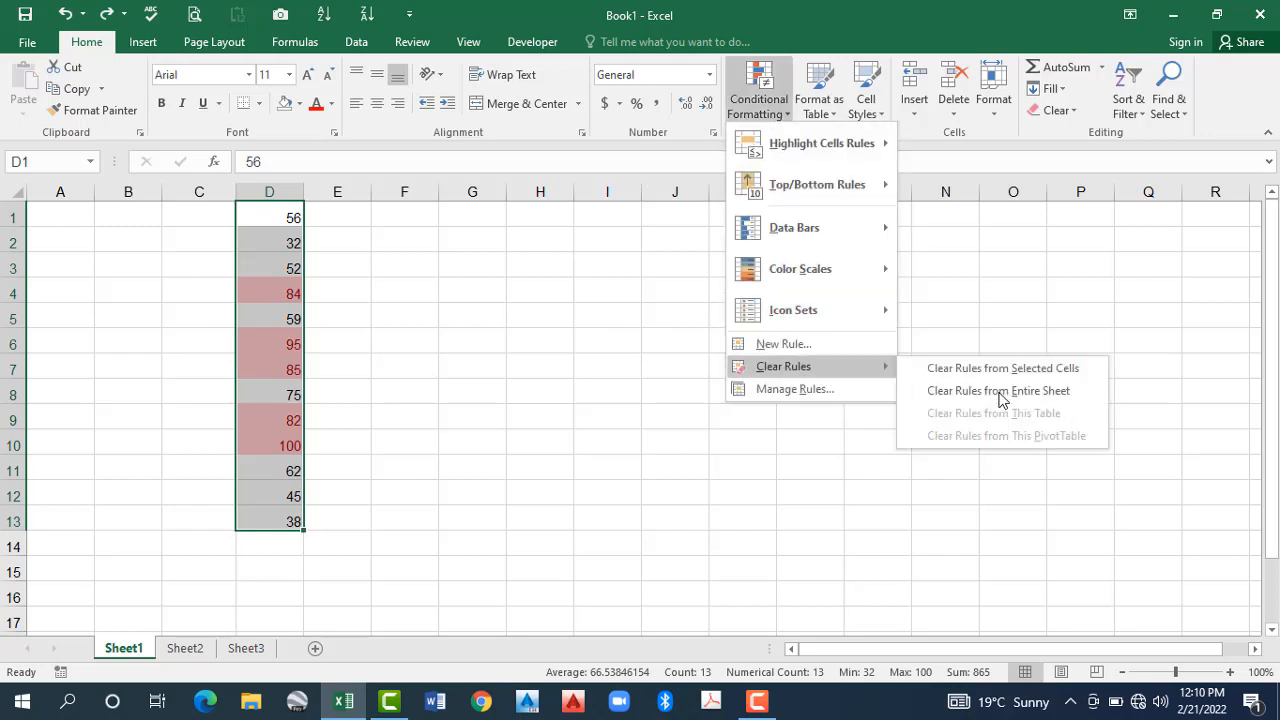
{"action": "left_click", "coordinate": [1001, 392]}
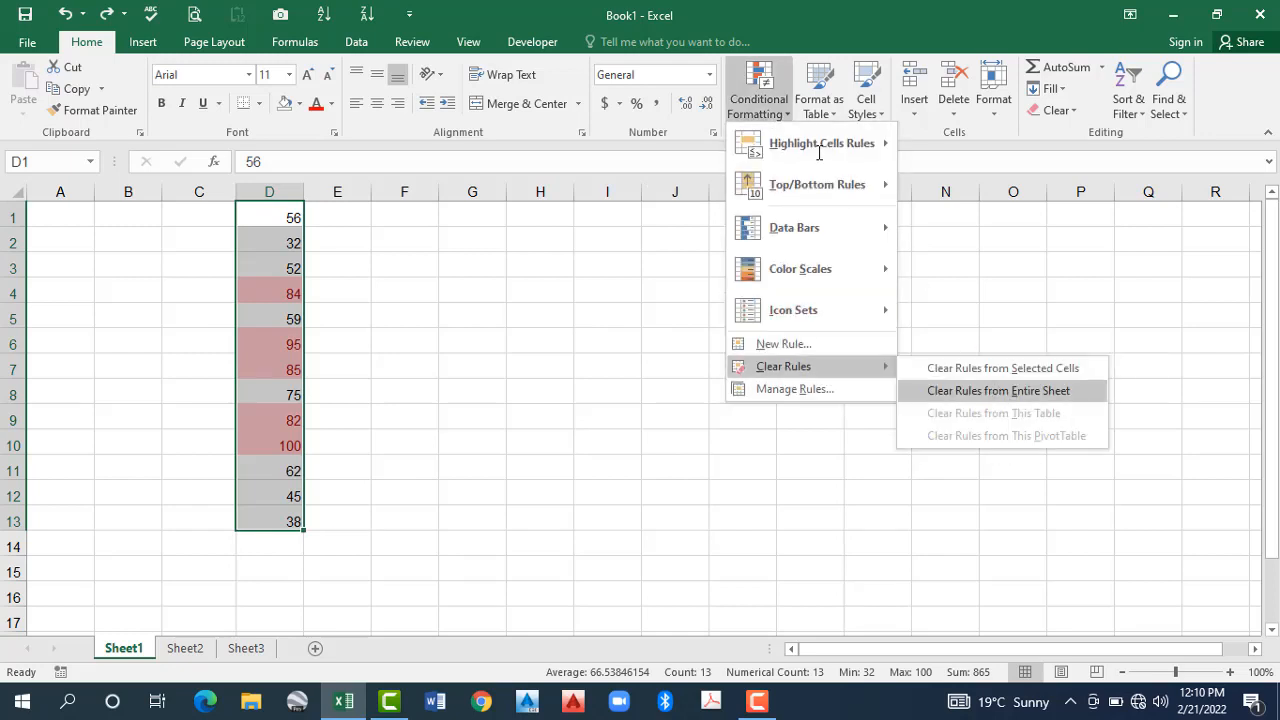
Step: Preview a Between highlighting rule from 30 to 80 on D1:D13, and cancel it without applying
{"action": "left_click", "coordinate": [766, 115]}
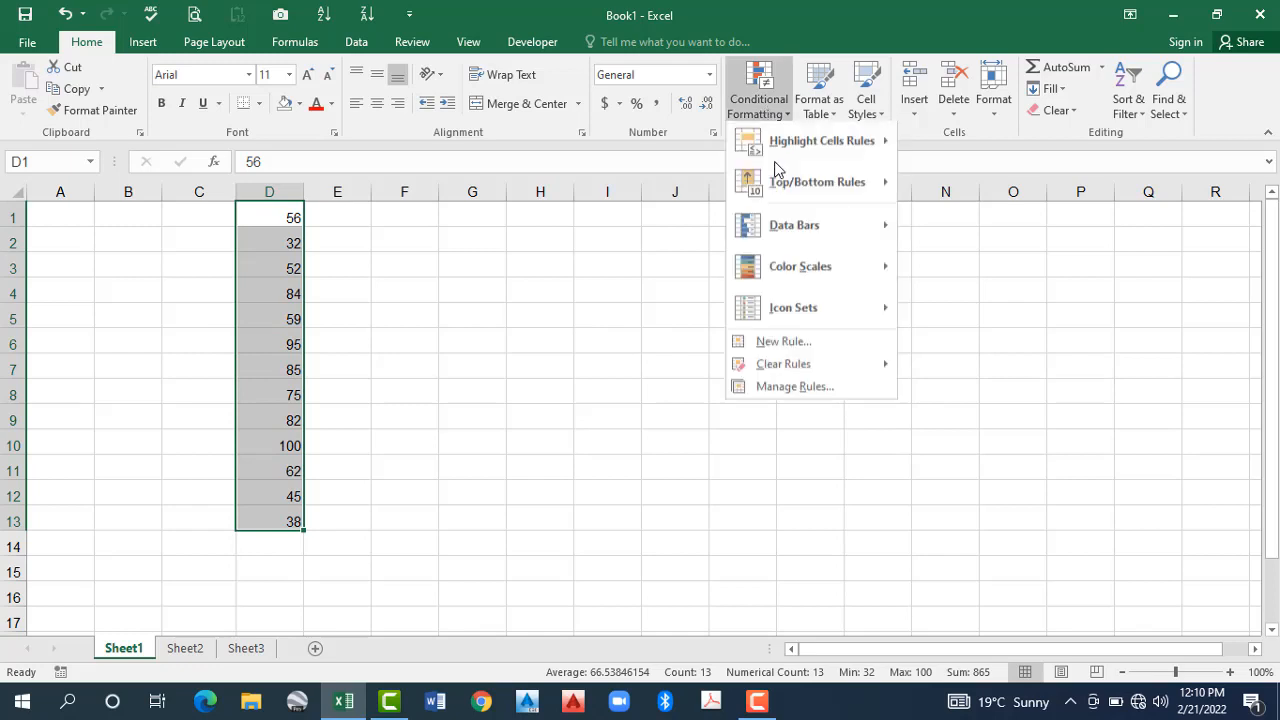
{"action": "mouse_move", "coordinate": [883, 155]}
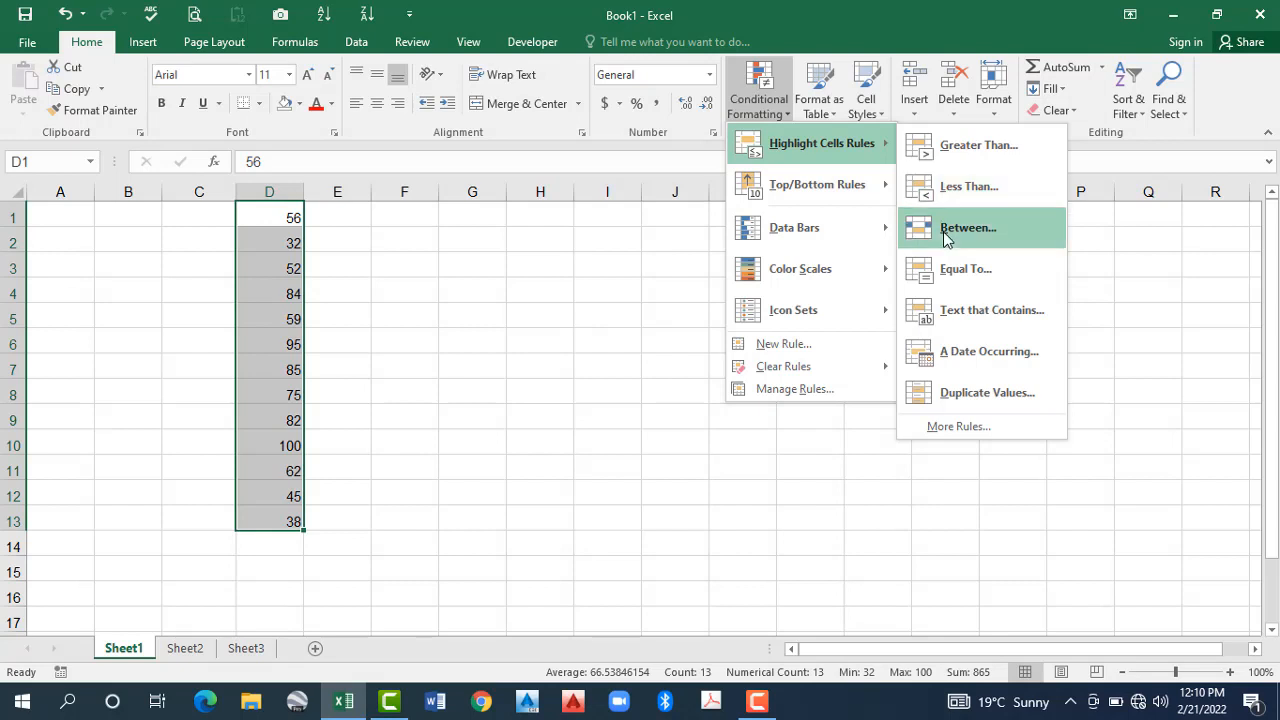
{"action": "left_click", "coordinate": [943, 231]}
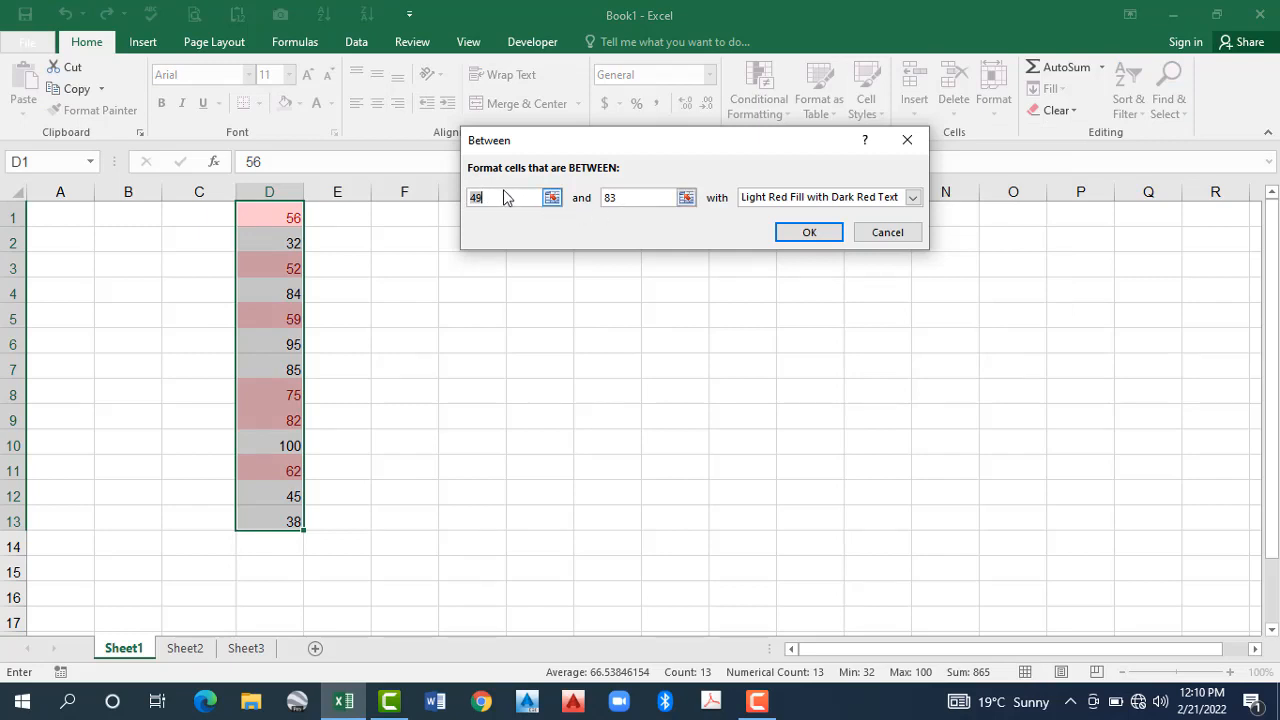
{"action": "type", "text": "30"}
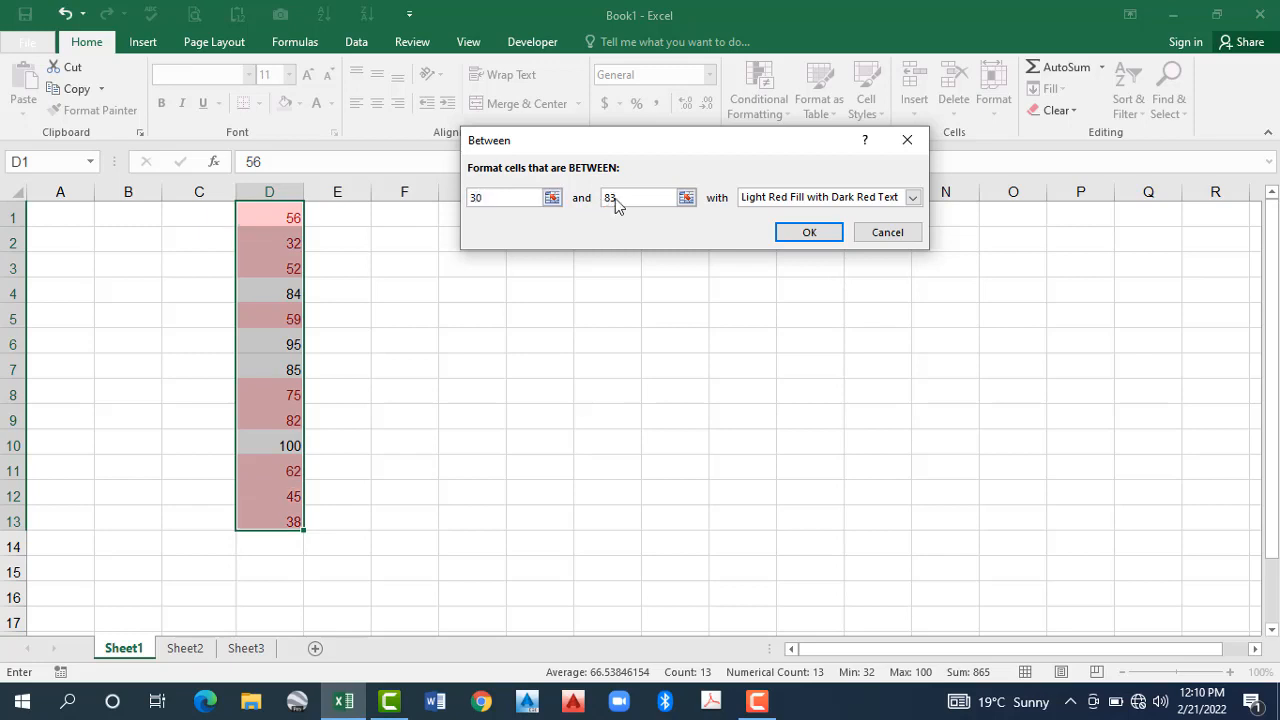
{"action": "left_click", "coordinate": [615, 198]}
{"action": "key", "text": "BackSpace"}
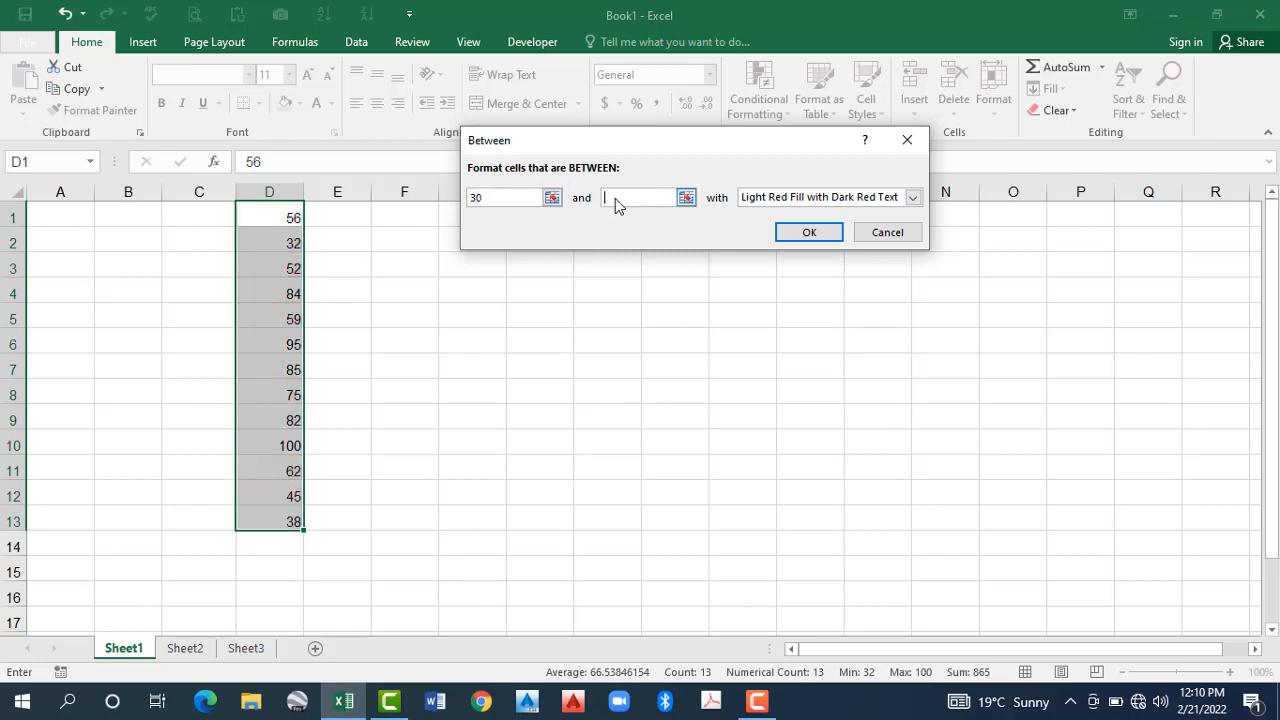
{"action": "type", "text": "0"}
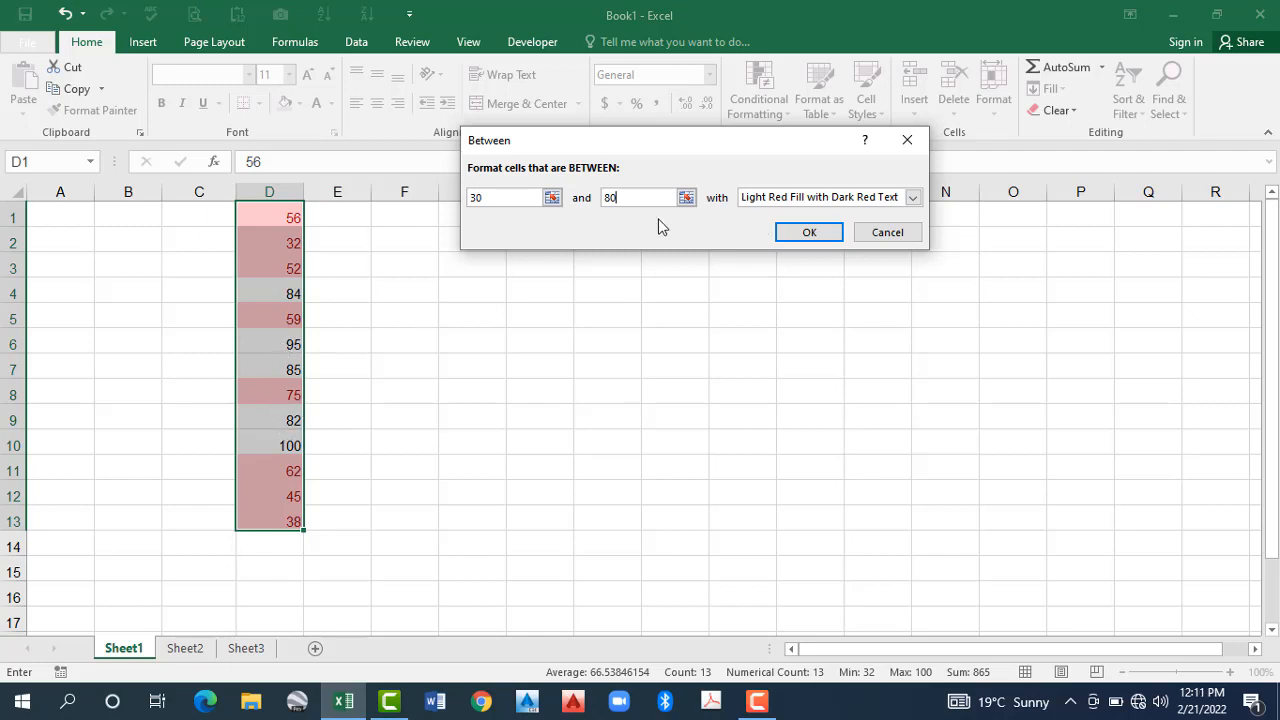
{"action": "left_click", "coordinate": [886, 233]}
Step: Apply a Text that Contains rule to D1:D13 for the text "Yes", with Light Red Fill with Dark Red Text
{"action": "left_click", "coordinate": [773, 107]}
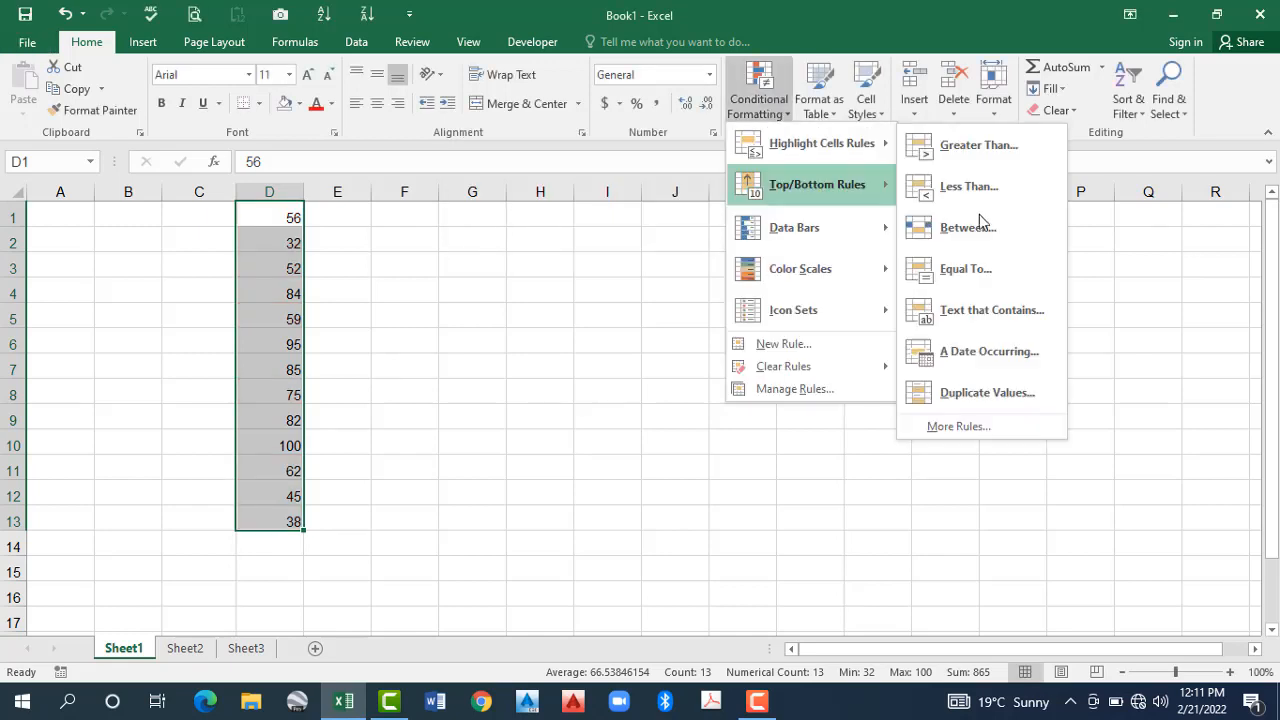
{"action": "left_click", "coordinate": [971, 310]}
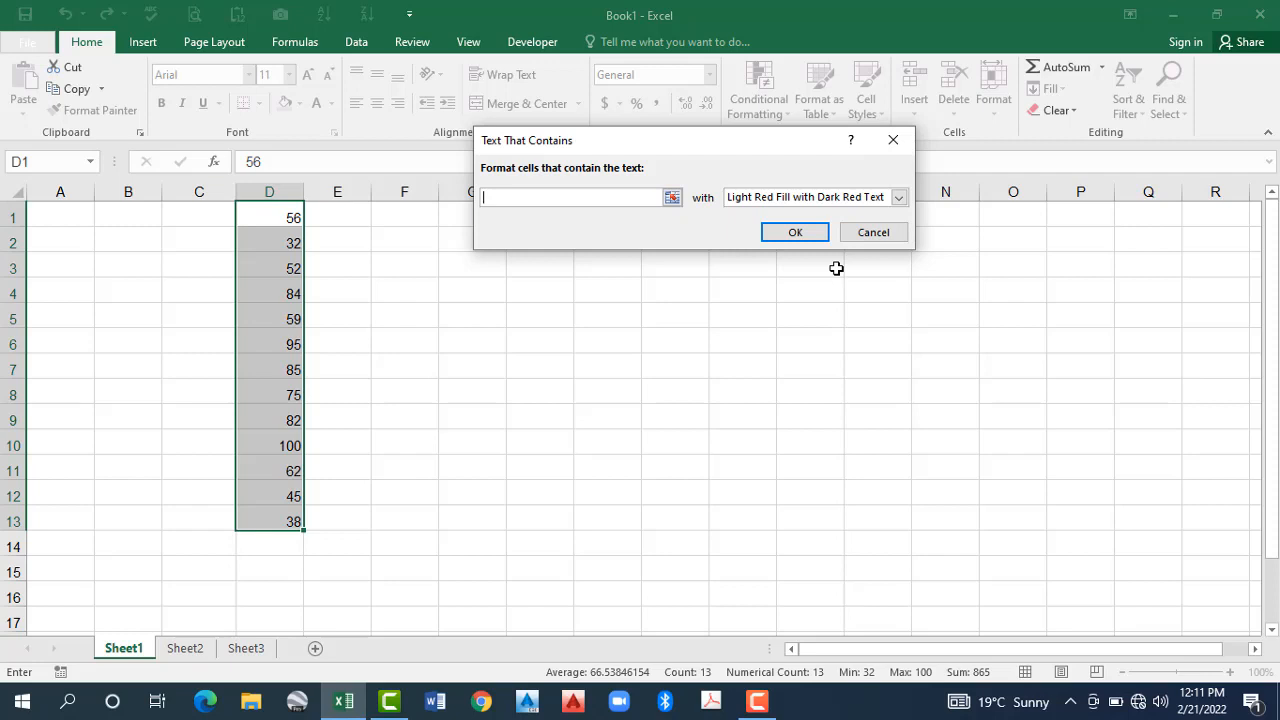
{"action": "type", "text": "Yes"}
{"action": "left_click", "coordinate": [796, 232]}
Step: Test the text rule by replacing the value in D1 with "Yes" and the value in D2 with "No"
{"action": "left_click", "coordinate": [268, 213]}
{"action": "double_click", "coordinate": [268, 213]}
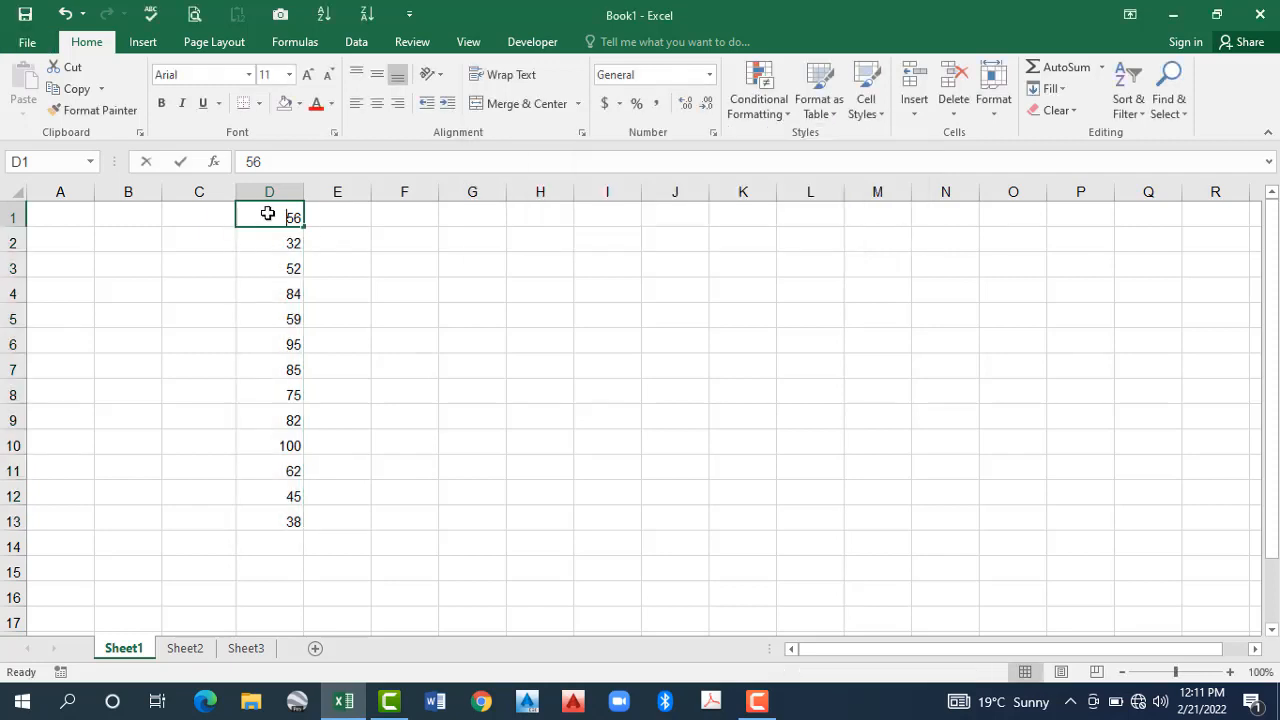
{"action": "type", "text": "Yes"}
{"action": "key", "text": "Return"}
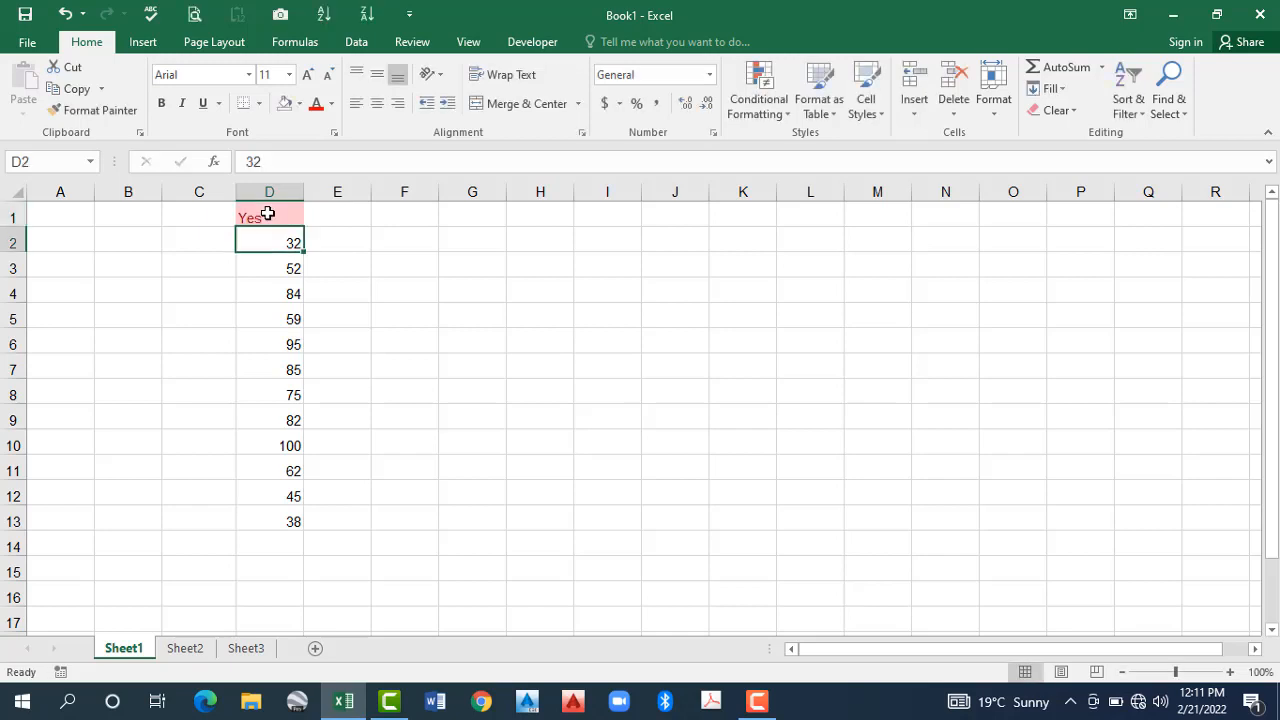
{"action": "type", "text": "N"}
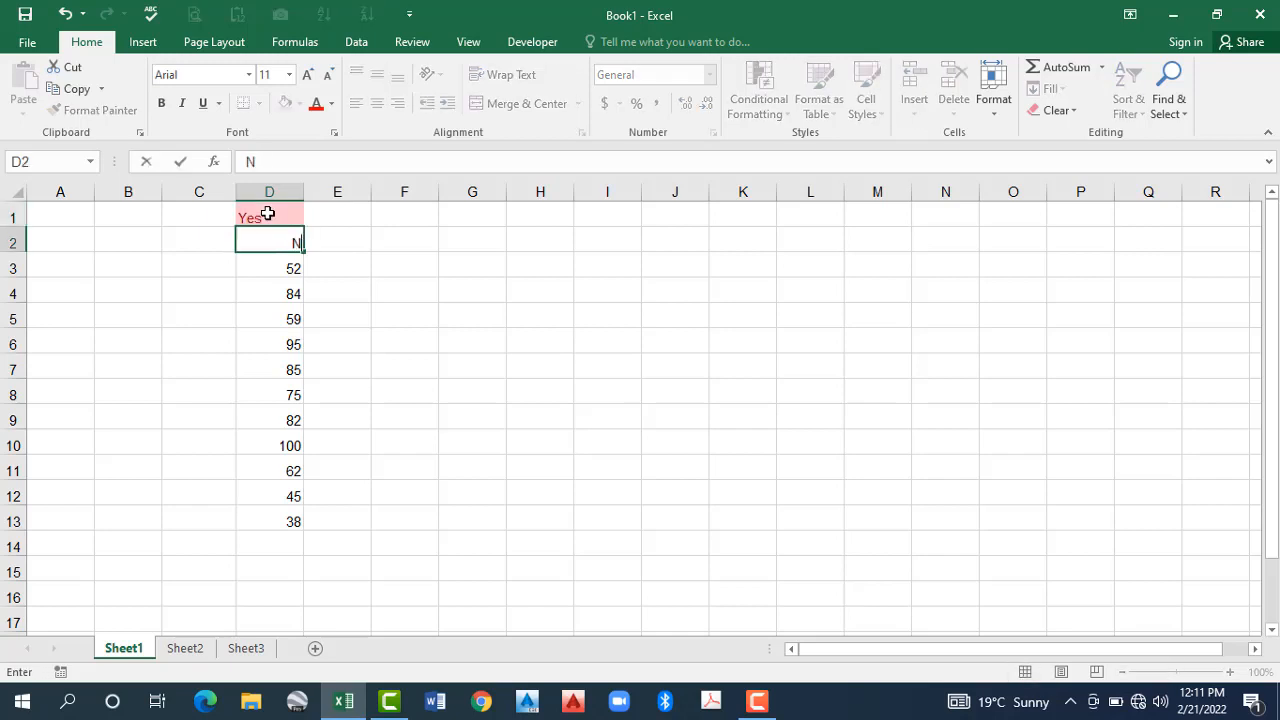
{"action": "type", "text": "o"}
{"action": "key", "text": "Return"}
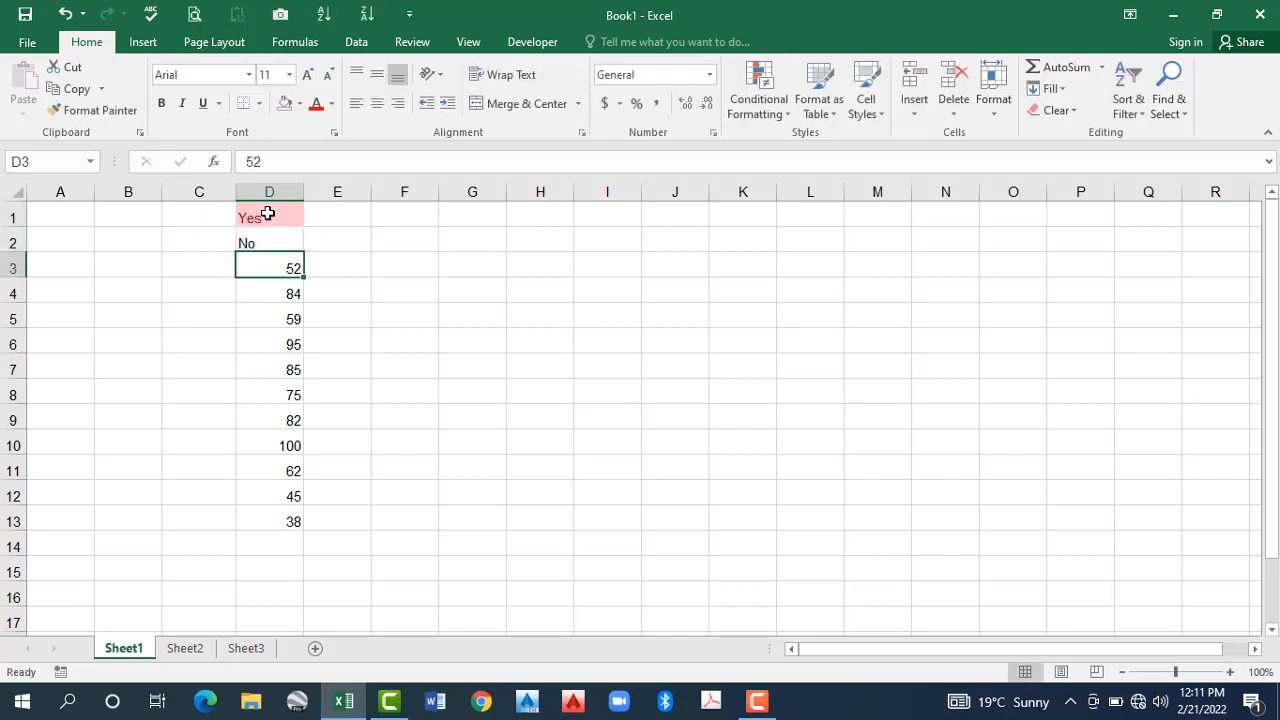
{"action": "left_click", "coordinate": [268, 214]}
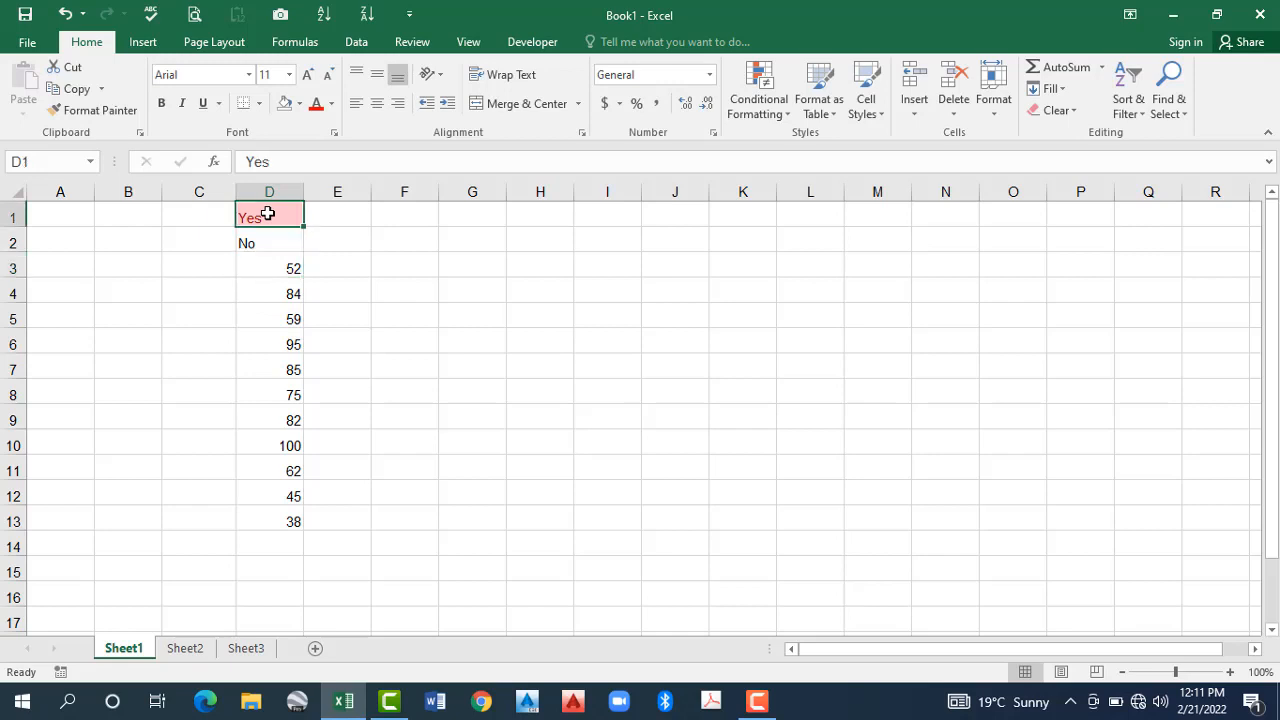
Step: Undo the test entries in D2 and D1 and the text highlighting rule on D1:D13
{"action": "key", "text": "Down"}
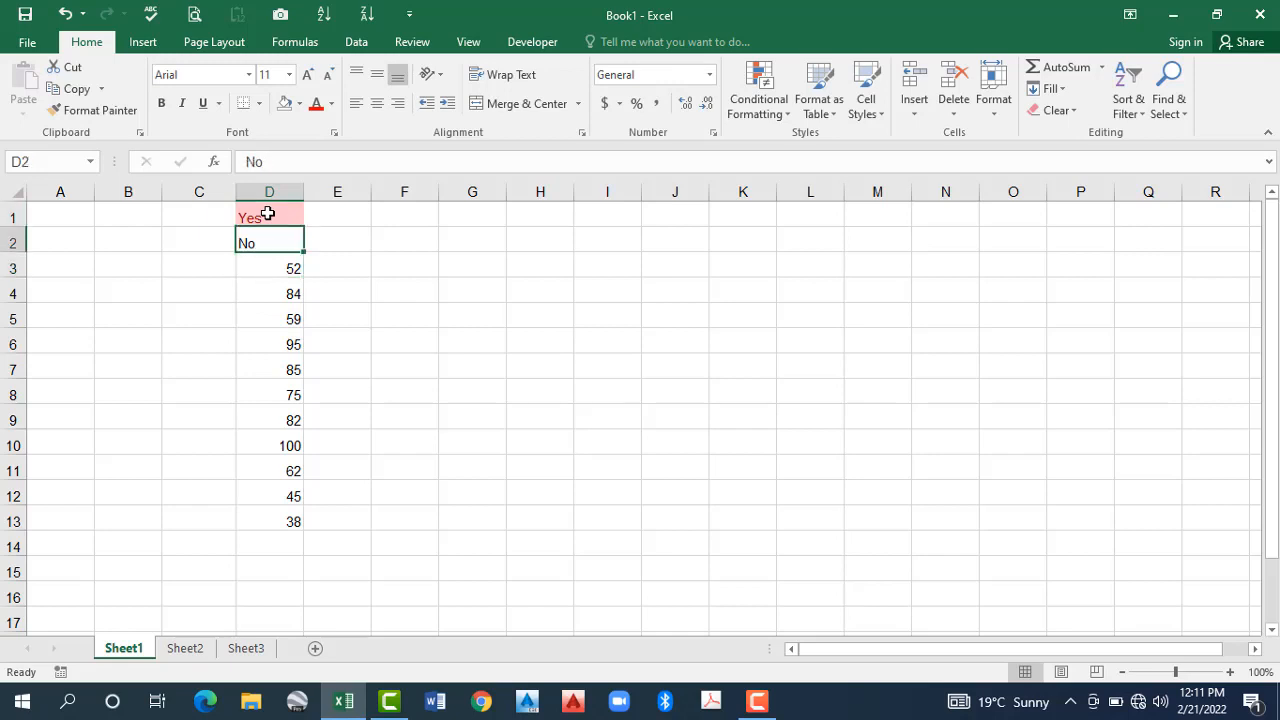
{"action": "left_click", "coordinate": [268, 214]}
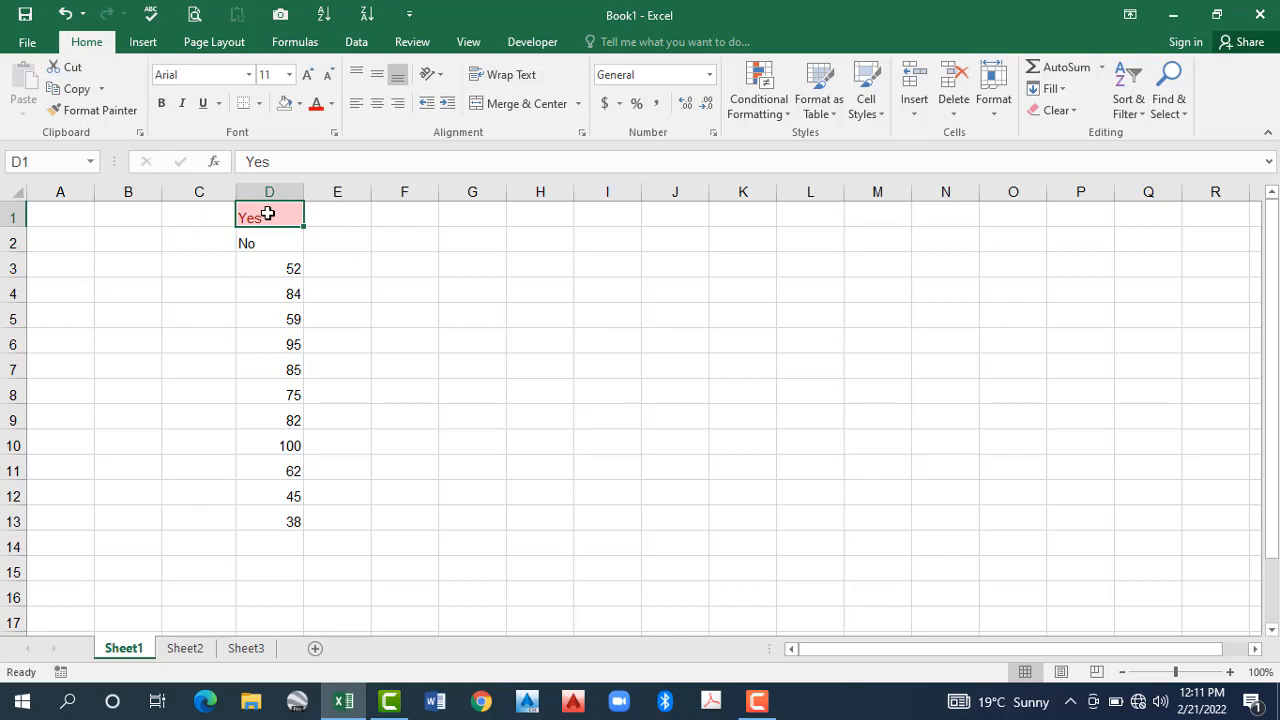
{"action": "key", "text": "ctrl+z"}
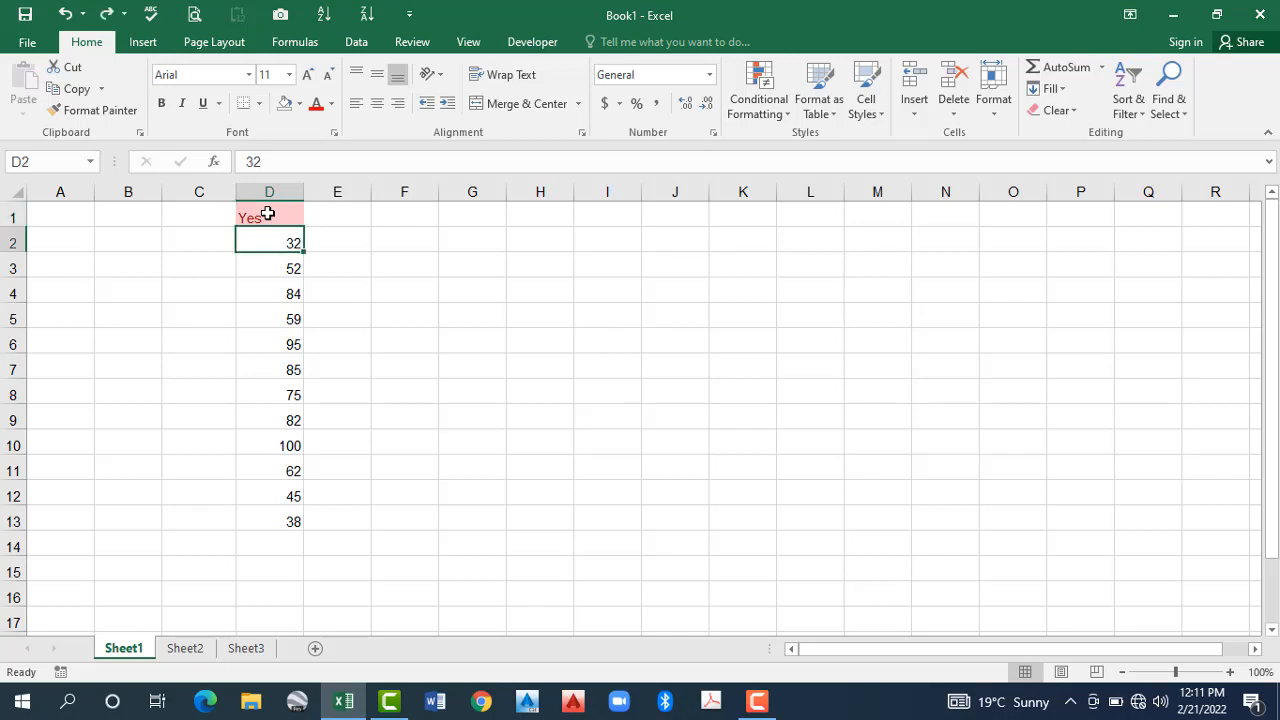
{"action": "key", "text": "ctrl+z"}
{"action": "key", "text": "ctrl+z"}
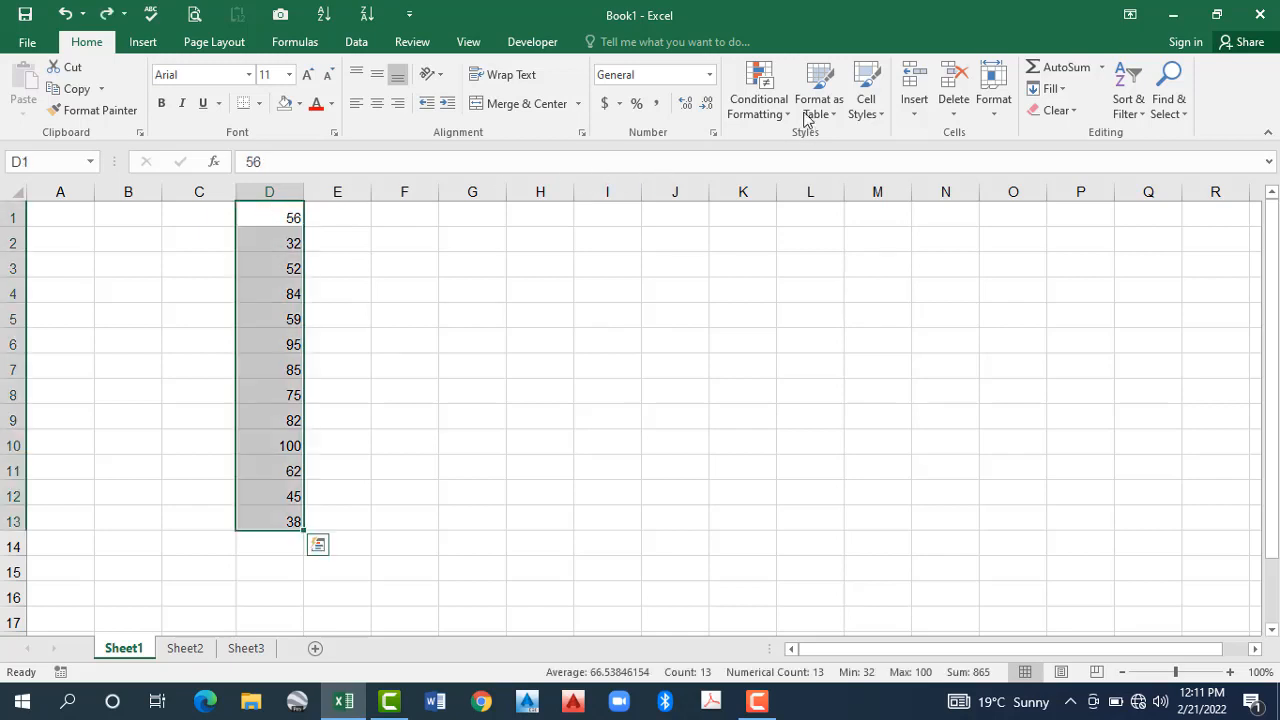
Step: Preview an A Date Occurring rule set to Today on D1:D13, and cancel it without applying
{"action": "left_click", "coordinate": [759, 95]}
{"action": "mouse_move", "coordinate": [793, 310]}
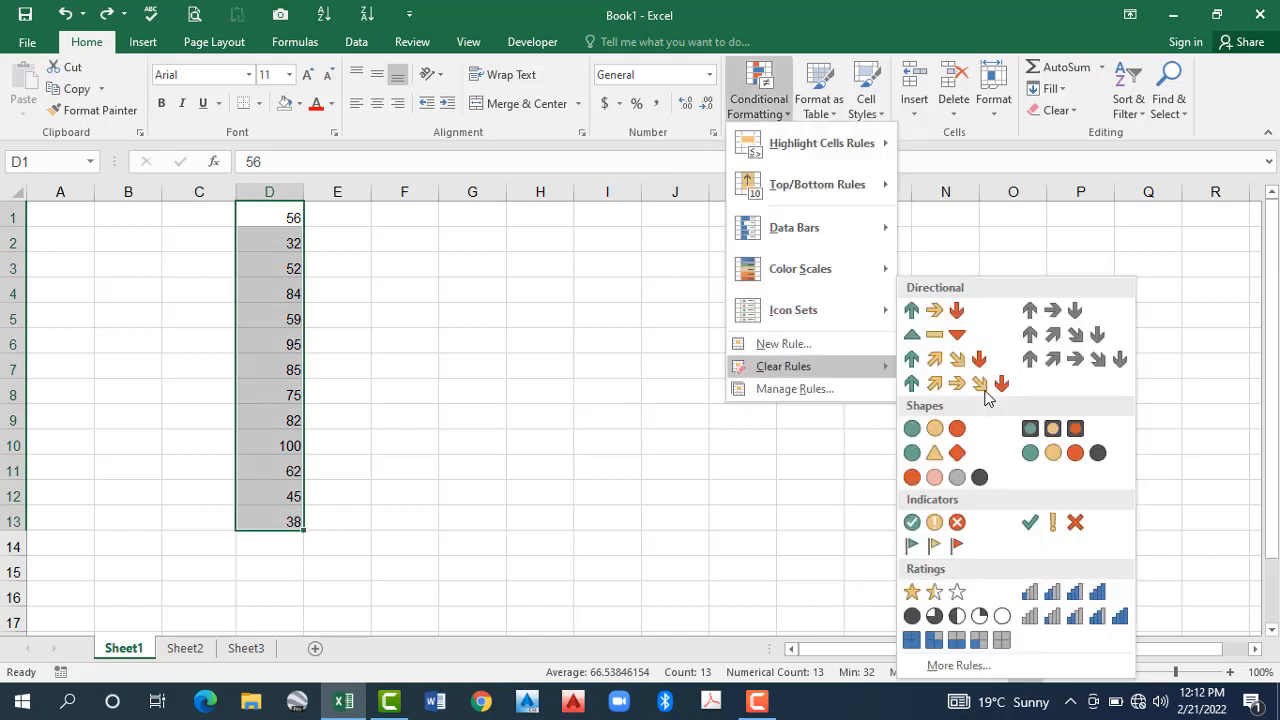
{"action": "mouse_move", "coordinate": [821, 143]}
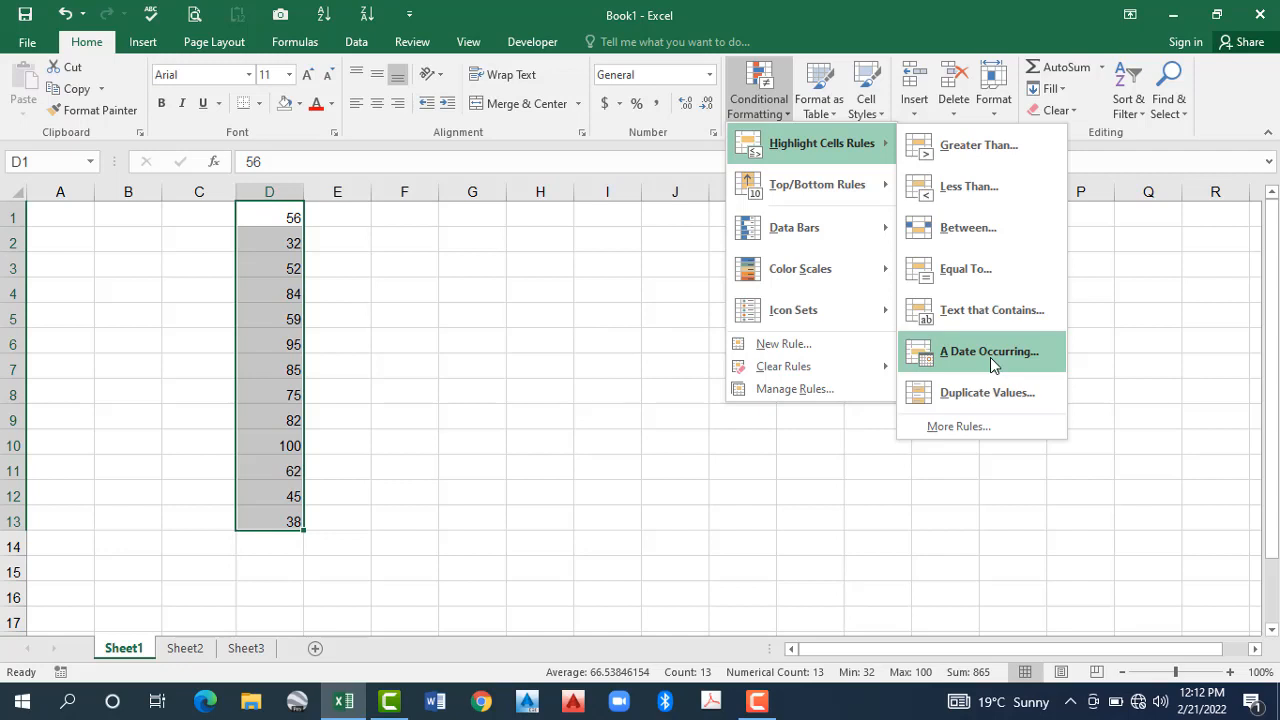
{"action": "left_click", "coordinate": [990, 357]}
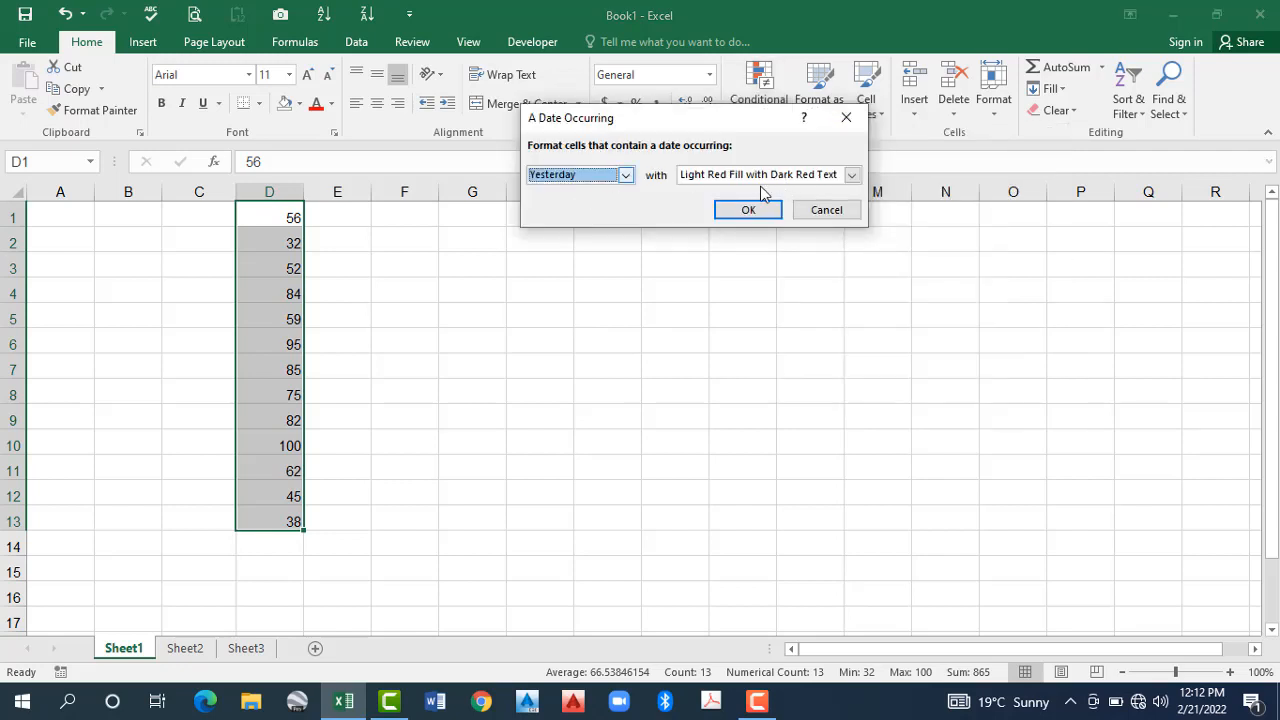
{"action": "left_click", "coordinate": [575, 178]}
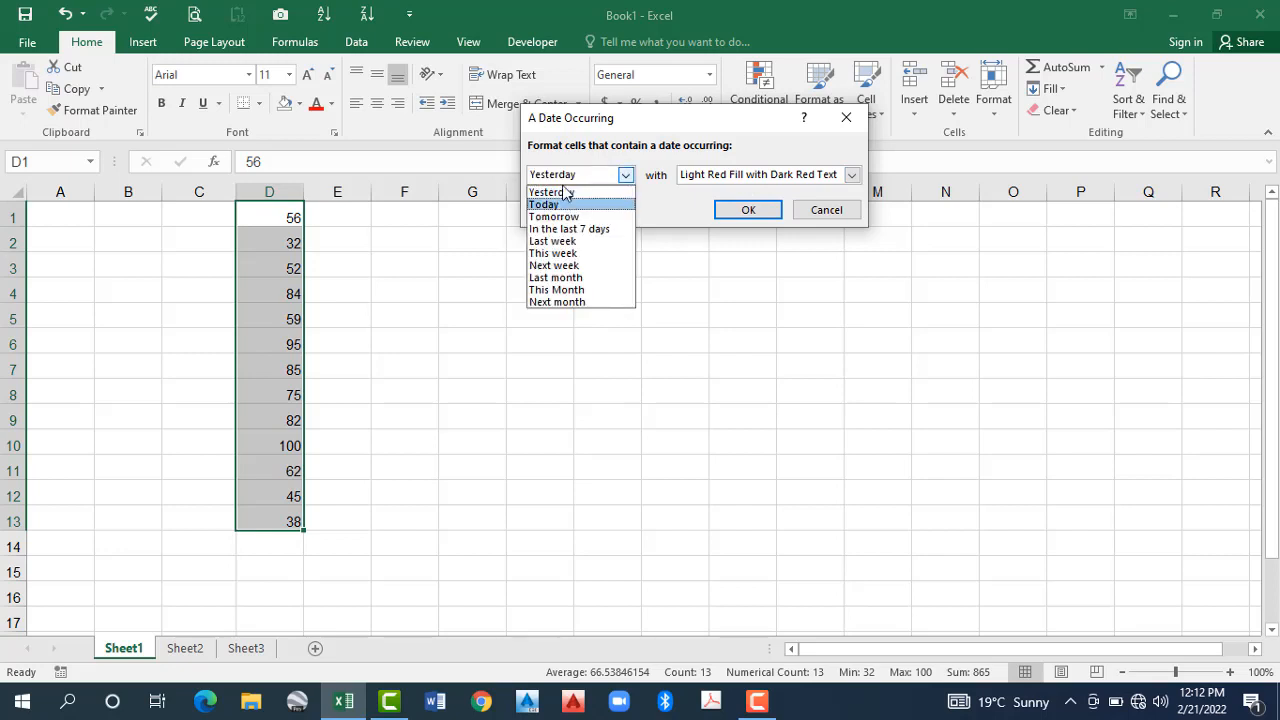
{"action": "left_click", "coordinate": [562, 203]}
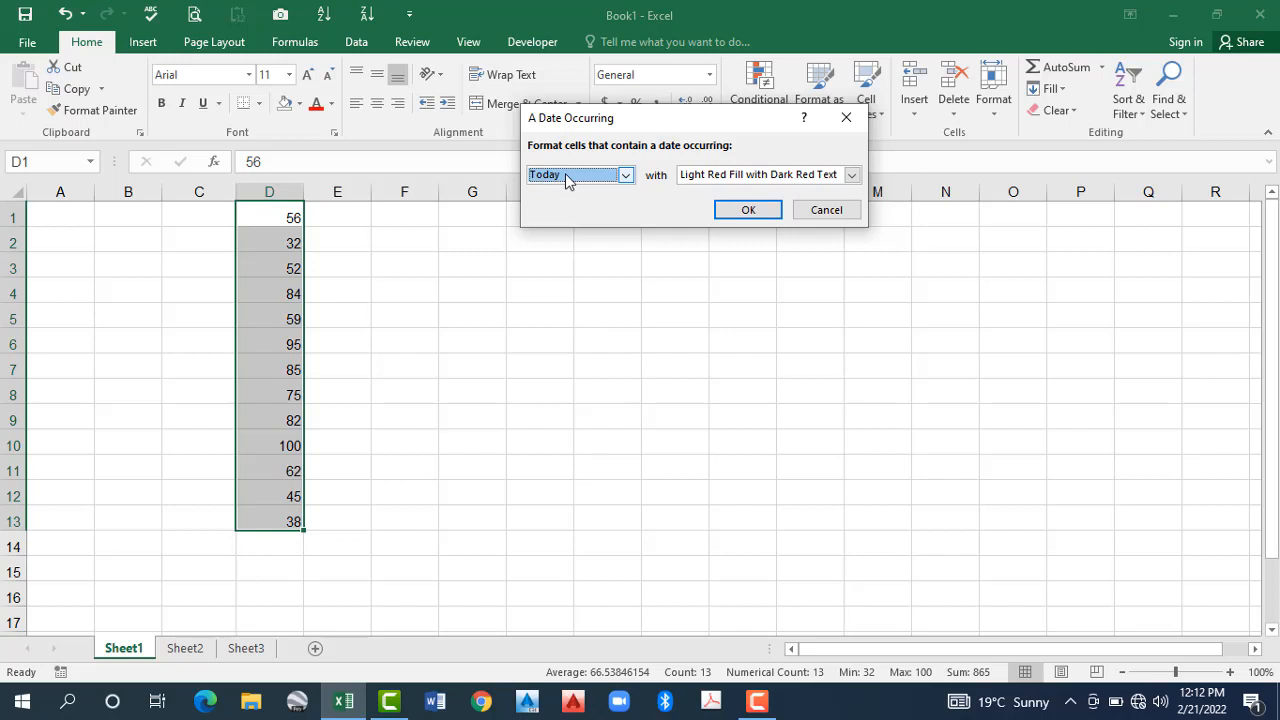
{"action": "left_click", "coordinate": [827, 210]}
Step: Apply a Duplicate Values rule to D1:D13 for duplicate values, with Light Red Fill with Dark Red Text, after previewing the Unique option
{"action": "left_click", "coordinate": [759, 100]}
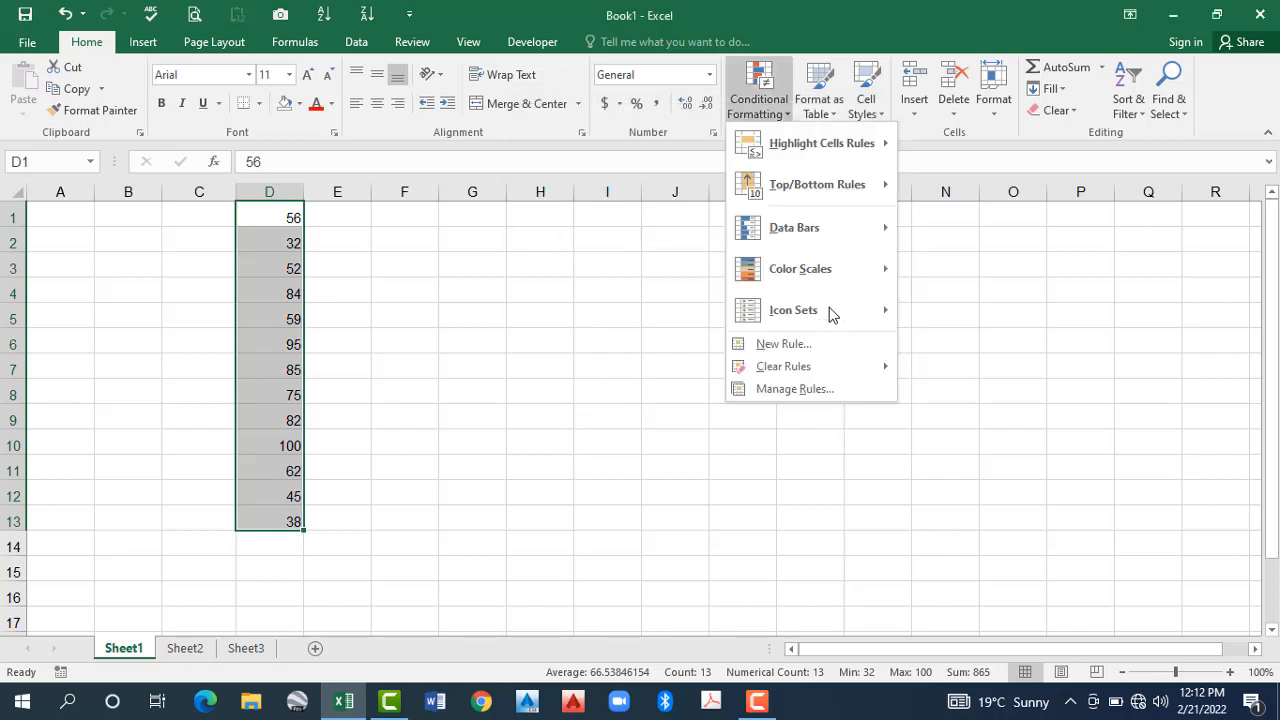
{"action": "mouse_move", "coordinate": [822, 143]}
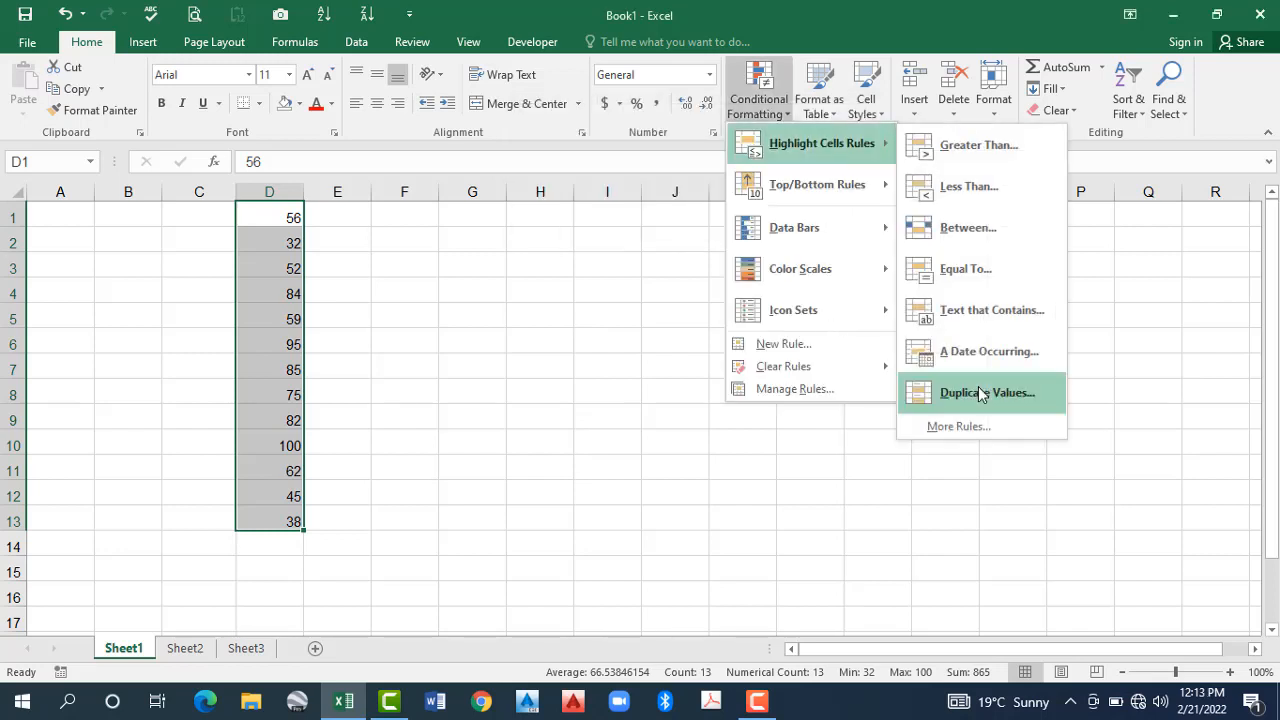
{"action": "left_click", "coordinate": [980, 393]}
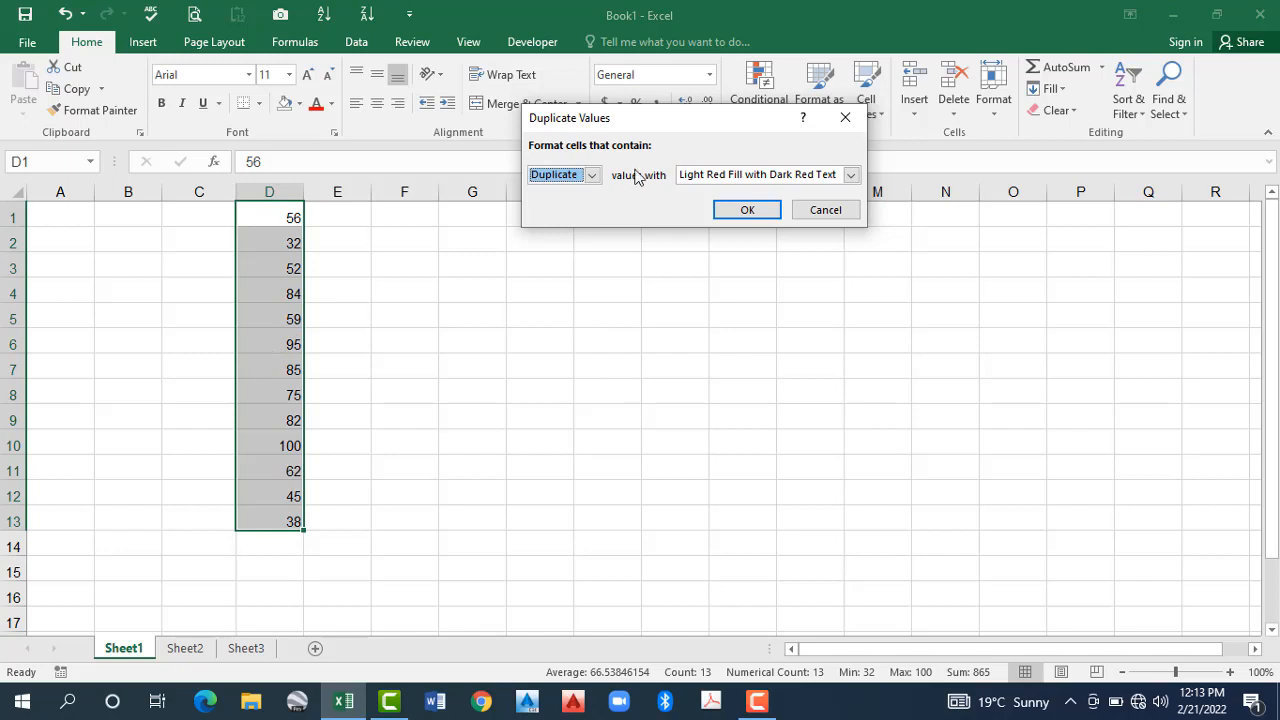
{"action": "left_click", "coordinate": [595, 174]}
{"action": "left_click", "coordinate": [565, 205]}
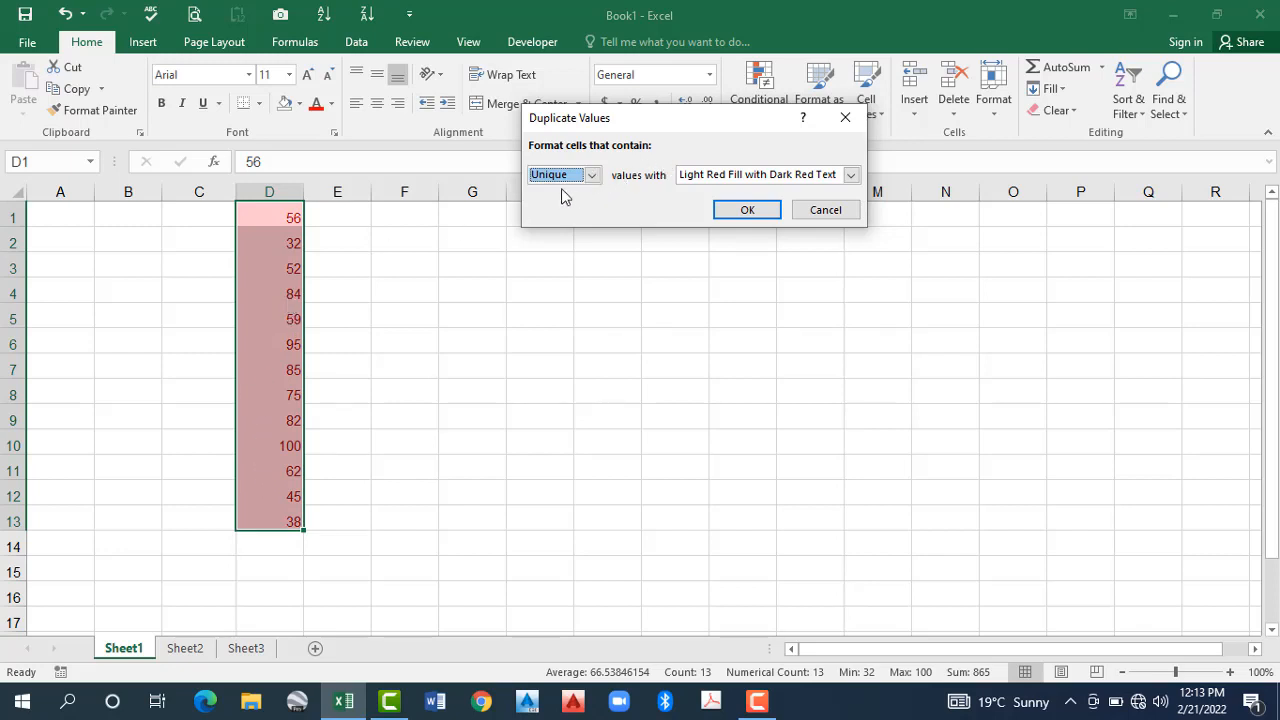
{"action": "left_click", "coordinate": [592, 175]}
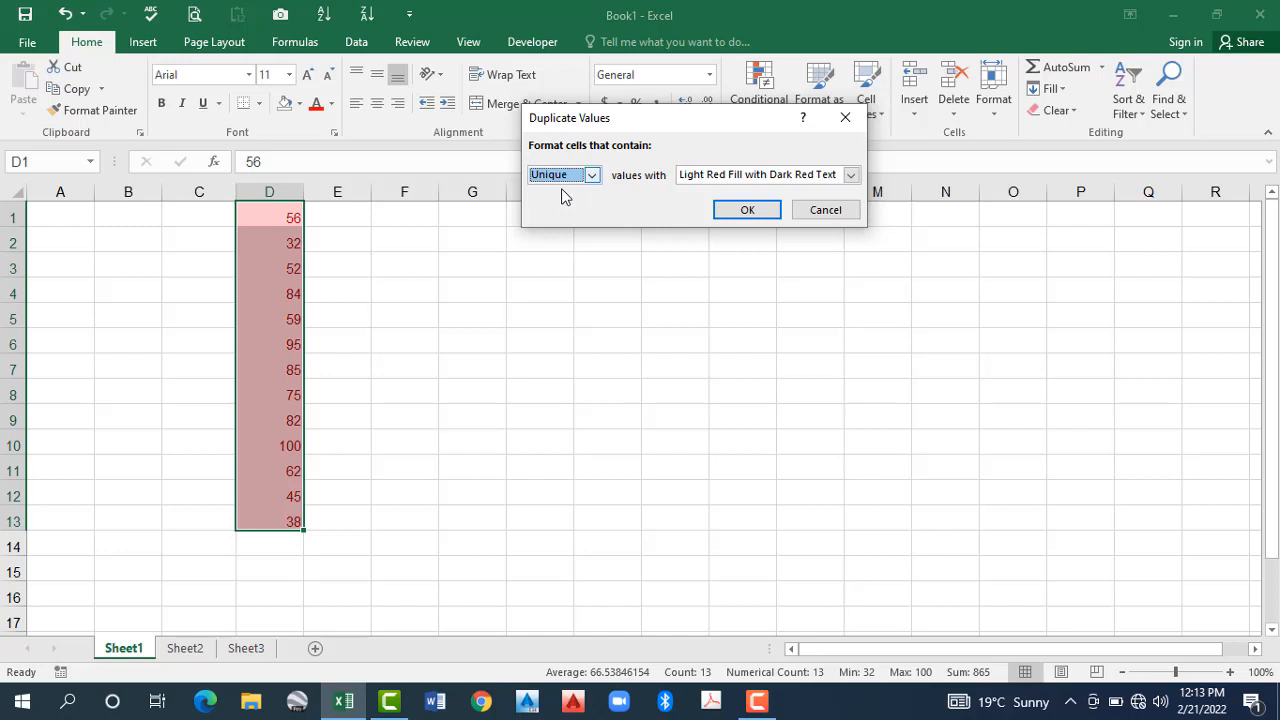
{"action": "left_click", "coordinate": [766, 213]}
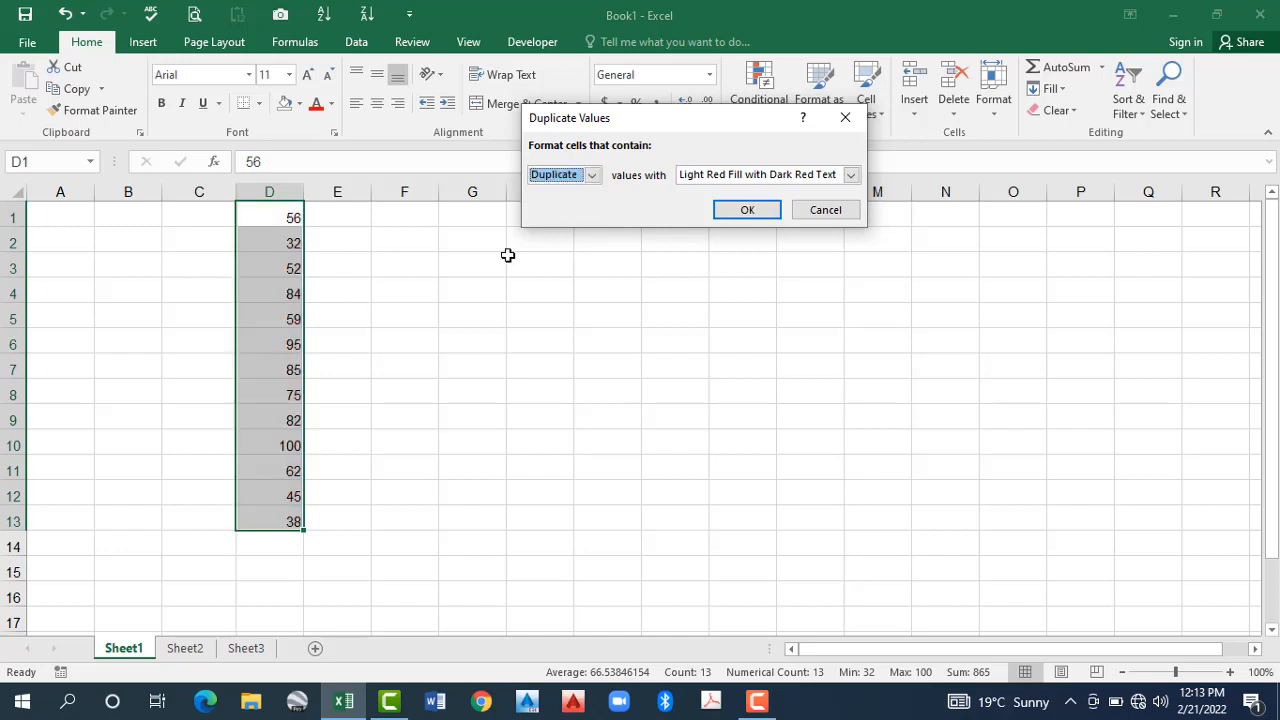
Step: Test the duplicate rule by replacing the value in D4 with 56 and the value in D8 with 45
{"action": "left_click", "coordinate": [285, 298]}
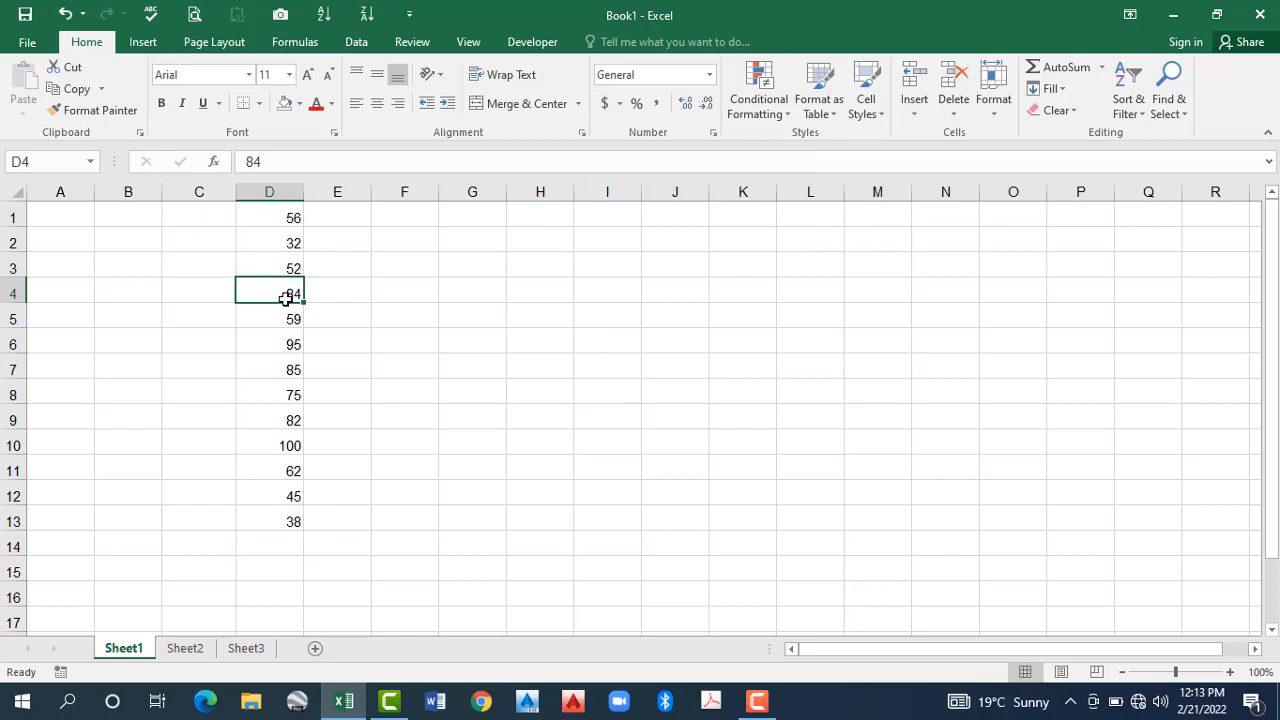
{"action": "type", "text": "56"}
{"action": "key", "text": "Return"}
{"action": "key", "text": "Return"}
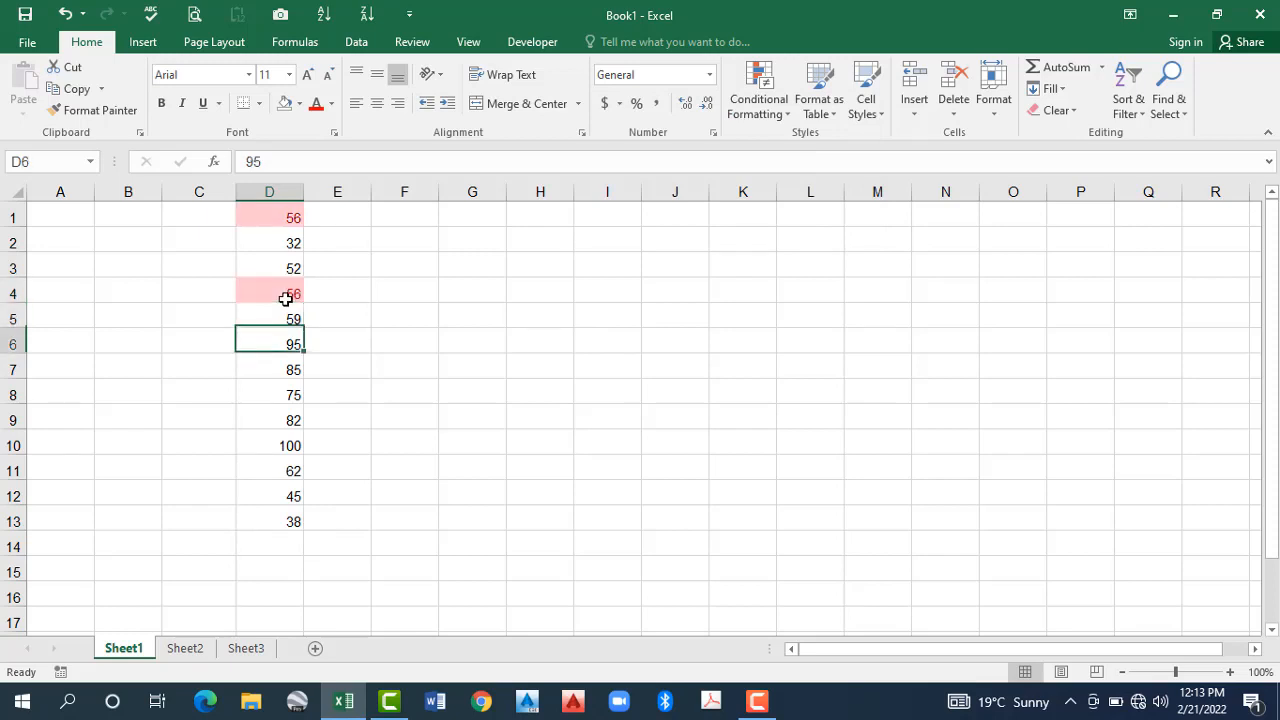
{"action": "key", "text": "Return"}
{"action": "key", "text": "Return"}
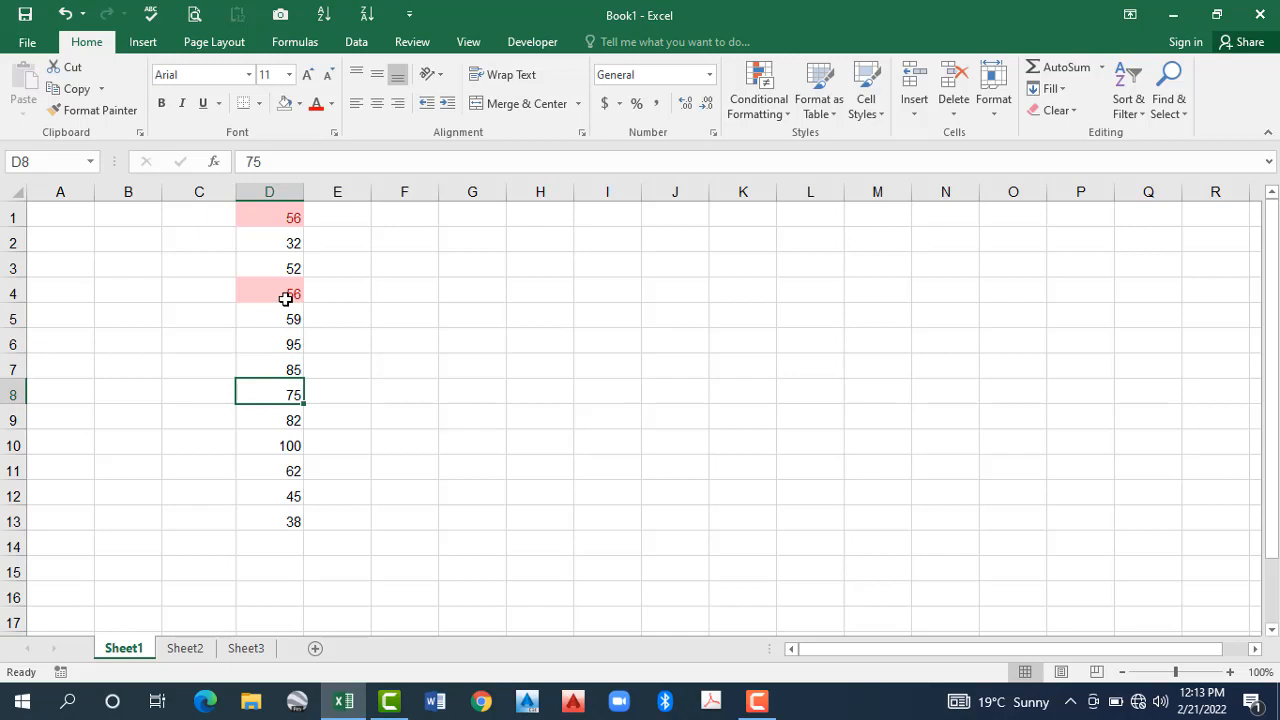
{"action": "type", "text": "45"}
{"action": "key", "text": "Return"}
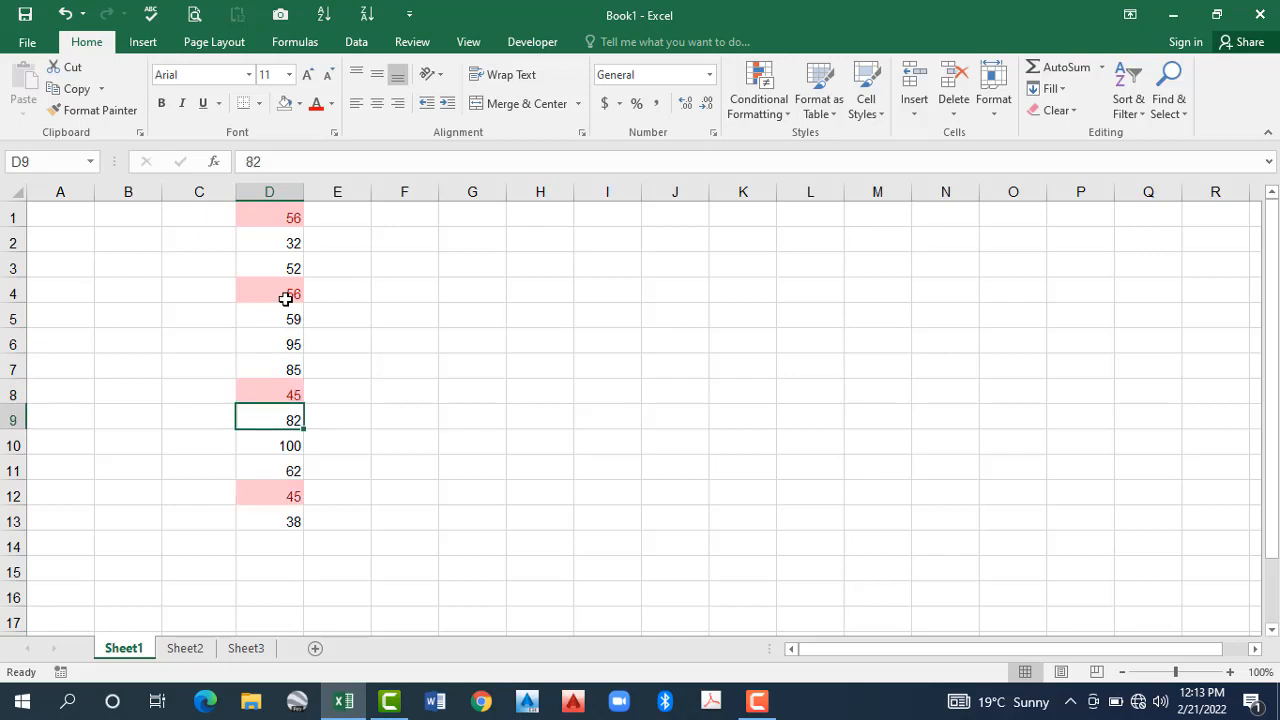
Step: Replace the value in D6 with 38 to create another duplicate in the column
{"action": "key", "text": "Return"}
{"action": "key", "text": "Return"}
{"action": "key", "text": "Up"}
{"action": "key", "text": "Up"}
{"action": "key", "text": "Up"}
{"action": "key", "text": "Up"}
{"action": "key", "text": "Up"}
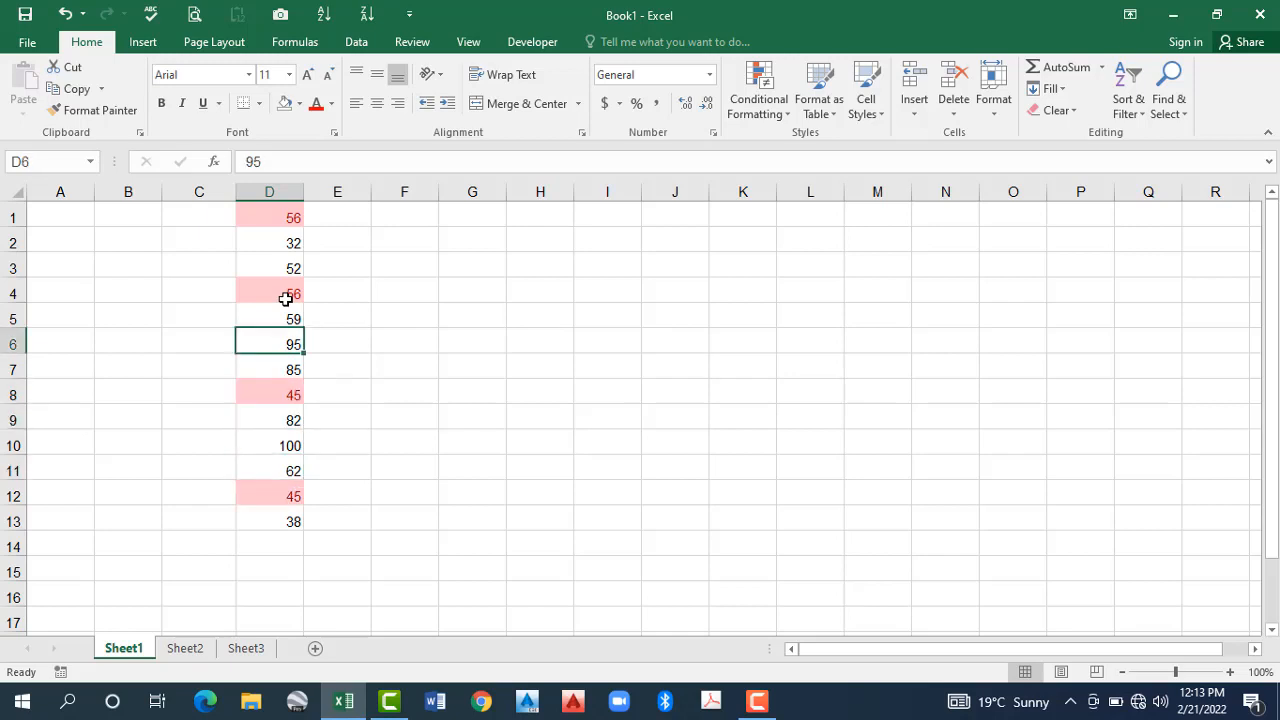
{"action": "type", "text": "38"}
{"action": "key", "text": "Return"}
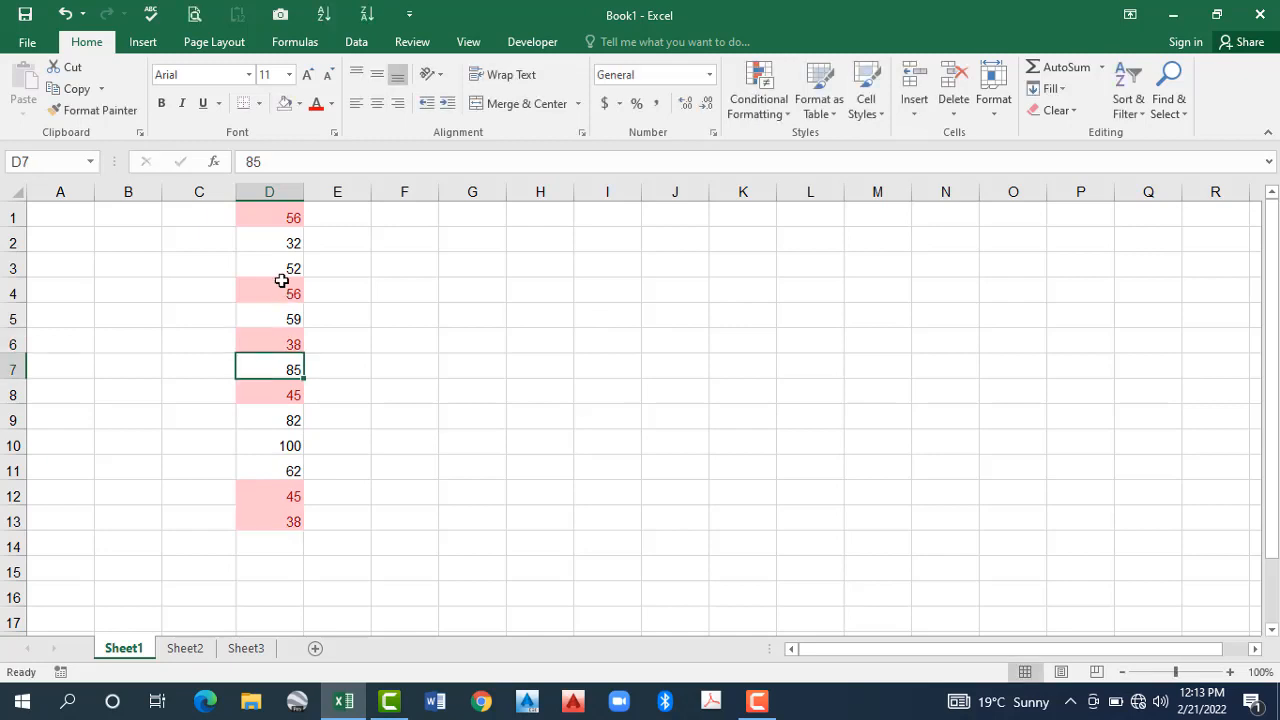
Step: Clear the conditional formatting rules from the entire sheet
{"action": "left_click", "coordinate": [282, 215]}
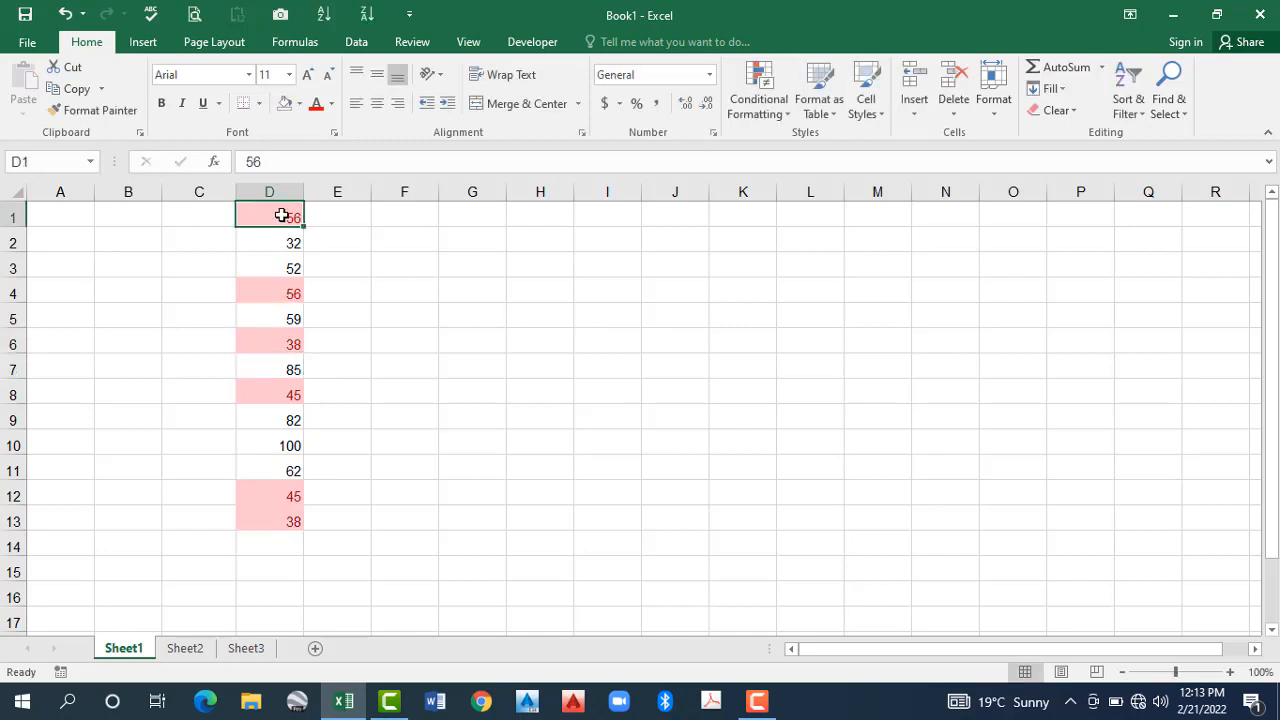
{"action": "key", "text": "ctrl+shift+Down"}
{"action": "left_click", "coordinate": [766, 116]}
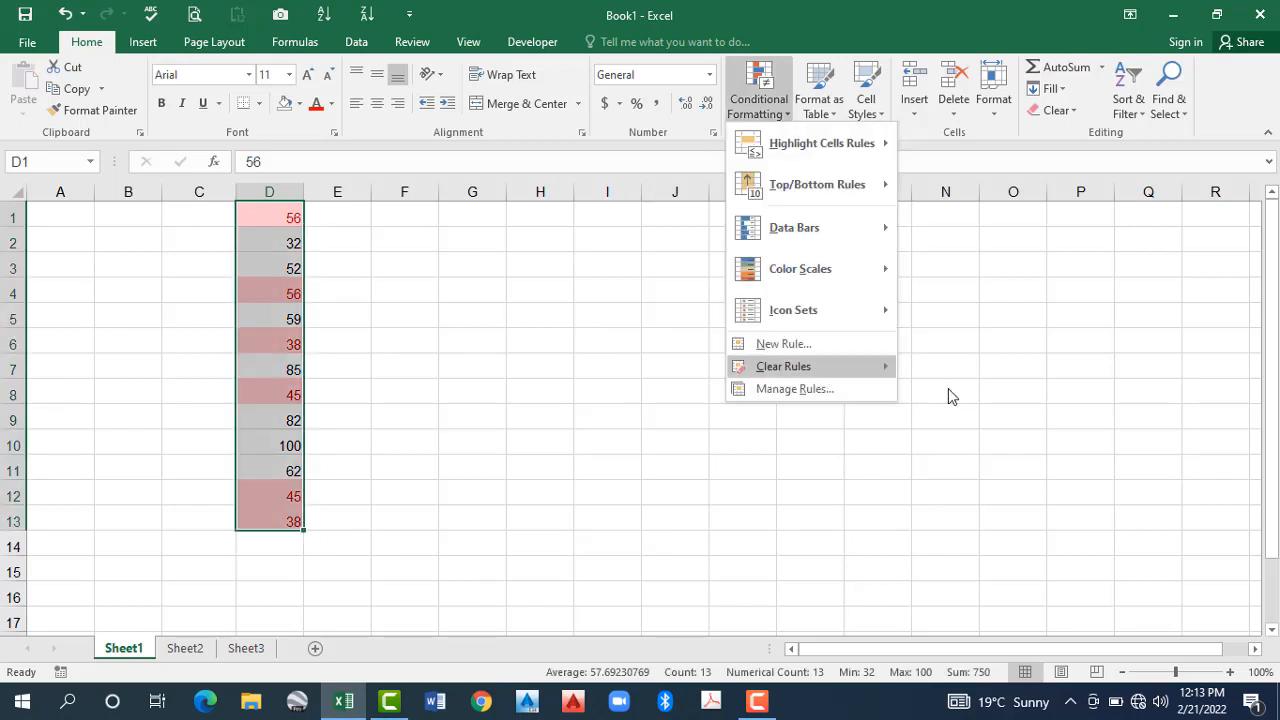
{"action": "mouse_move", "coordinate": [821, 370]}
{"action": "left_click", "coordinate": [998, 391]}
Step: Try a Duplicate Values rule set to Unique on D1:D13, and clear the sheet's conditional formatting rules
{"action": "left_click", "coordinate": [762, 99]}
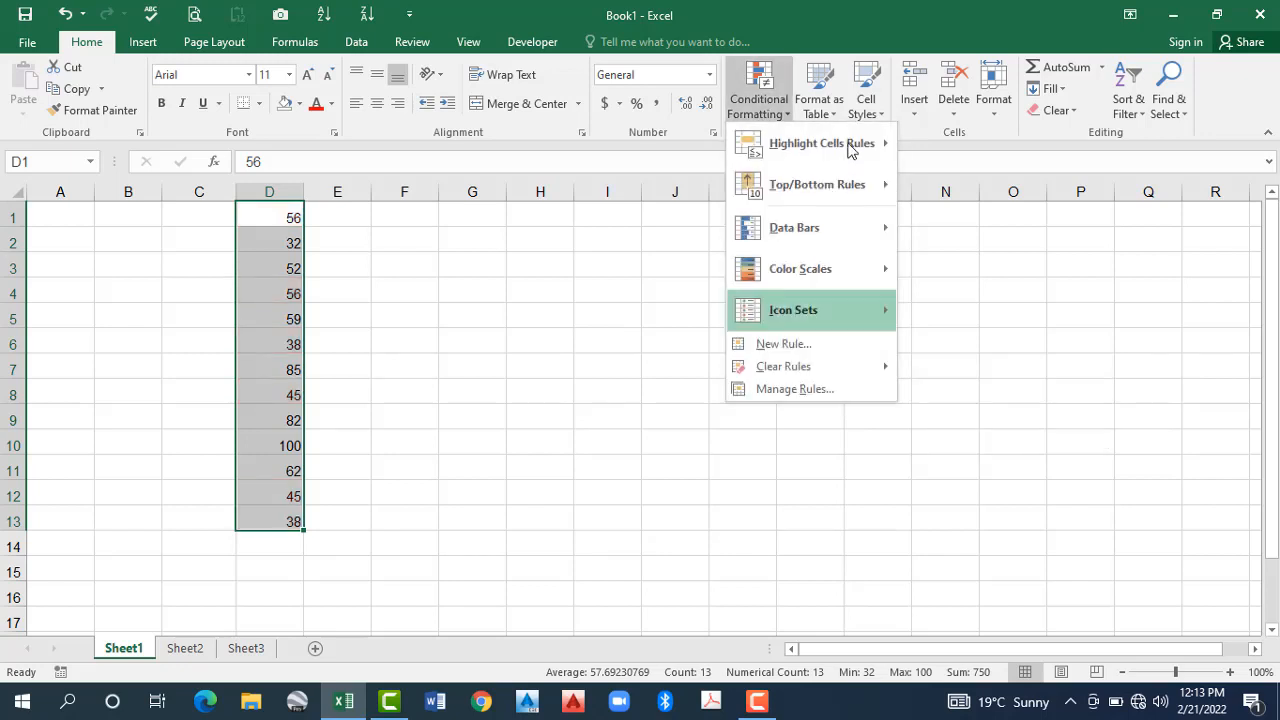
{"action": "mouse_move", "coordinate": [822, 144]}
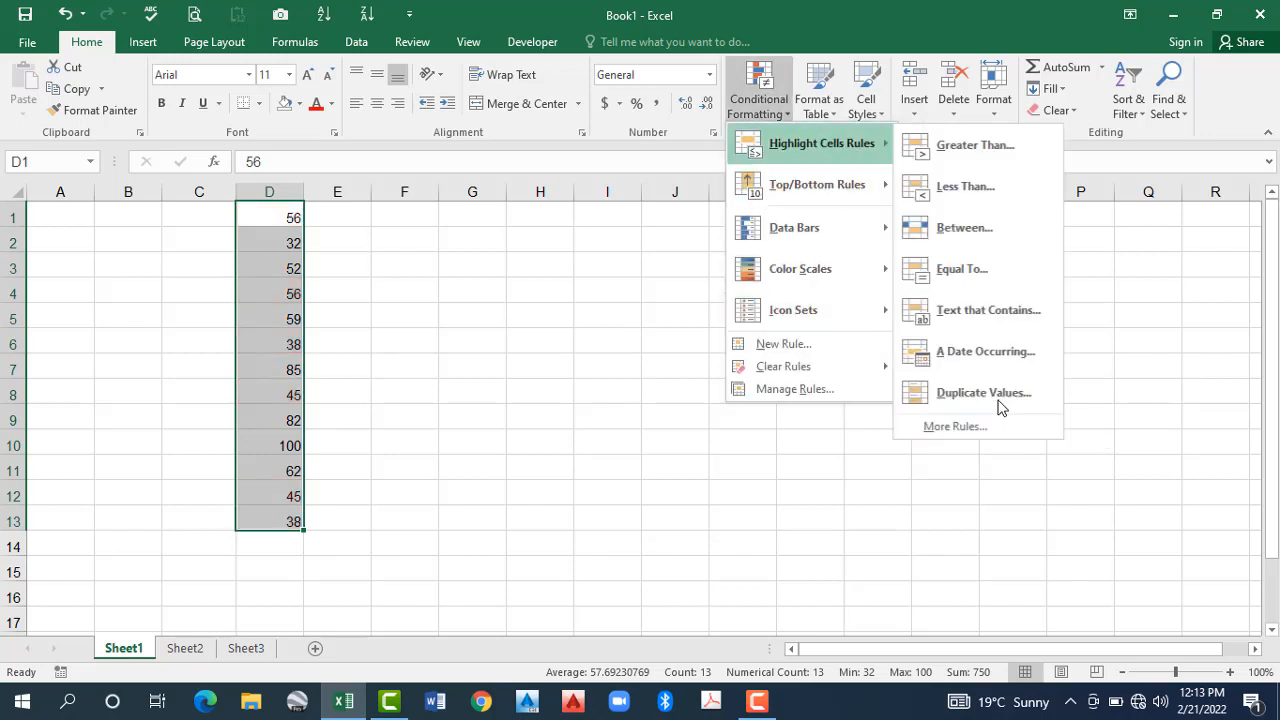
{"action": "left_click", "coordinate": [990, 393]}
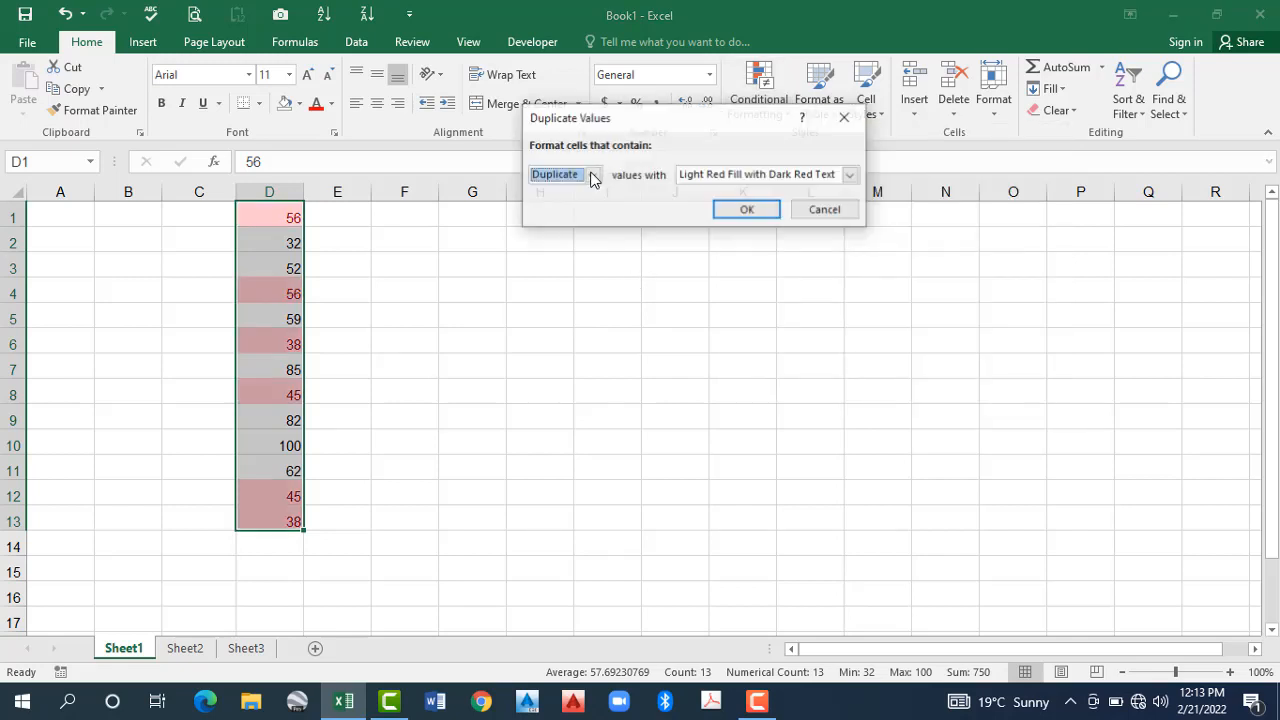
{"action": "key", "text": "alt+Down"}
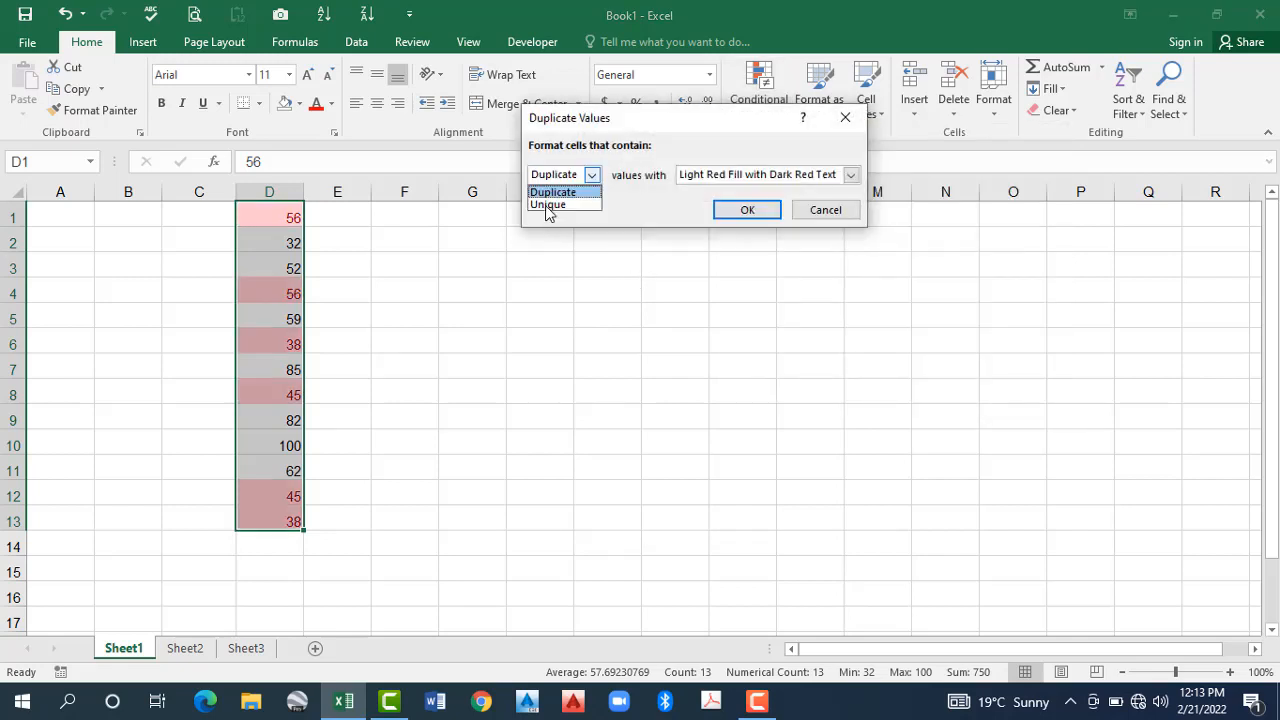
{"action": "key", "text": "Down"}
{"action": "key", "text": "Return"}
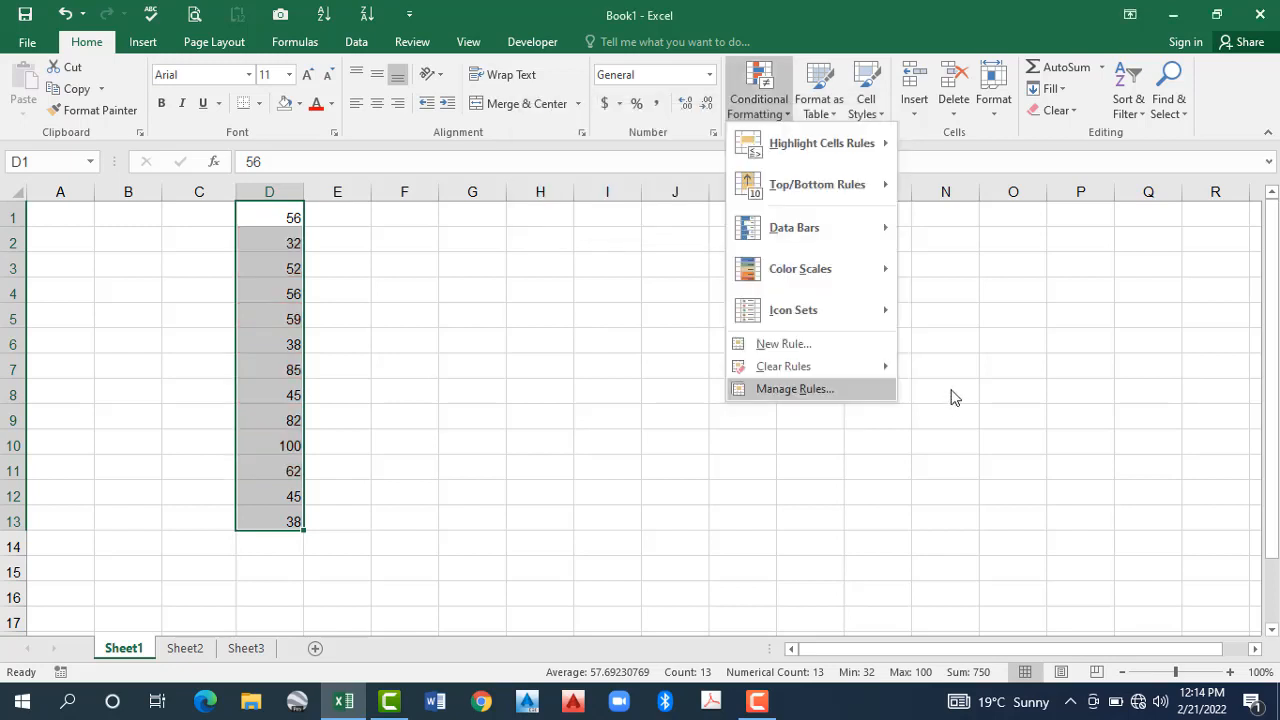
{"action": "left_click", "coordinate": [960, 395]}
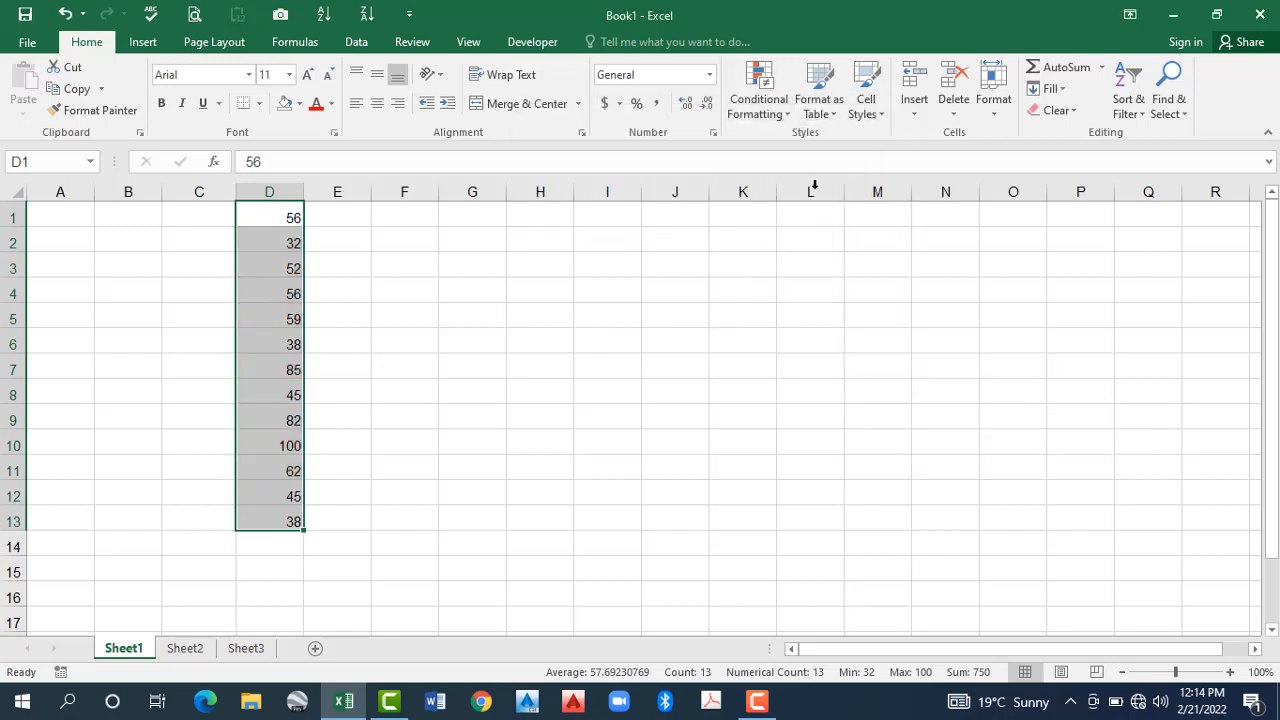
Step: Apply a Top 10 Items rule to D1:D13 with a rank of 10 and Light Red Fill with Dark Red Text
{"action": "left_click", "coordinate": [773, 118]}
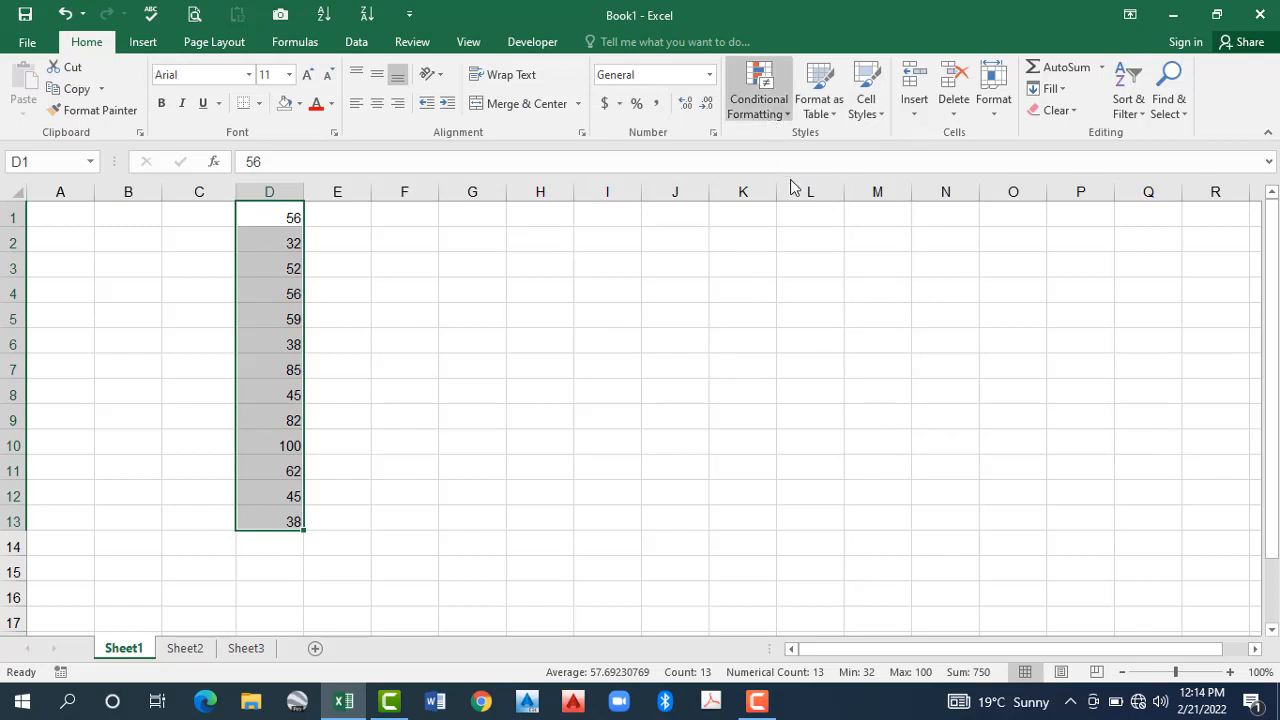
{"action": "mouse_move", "coordinate": [846, 191]}
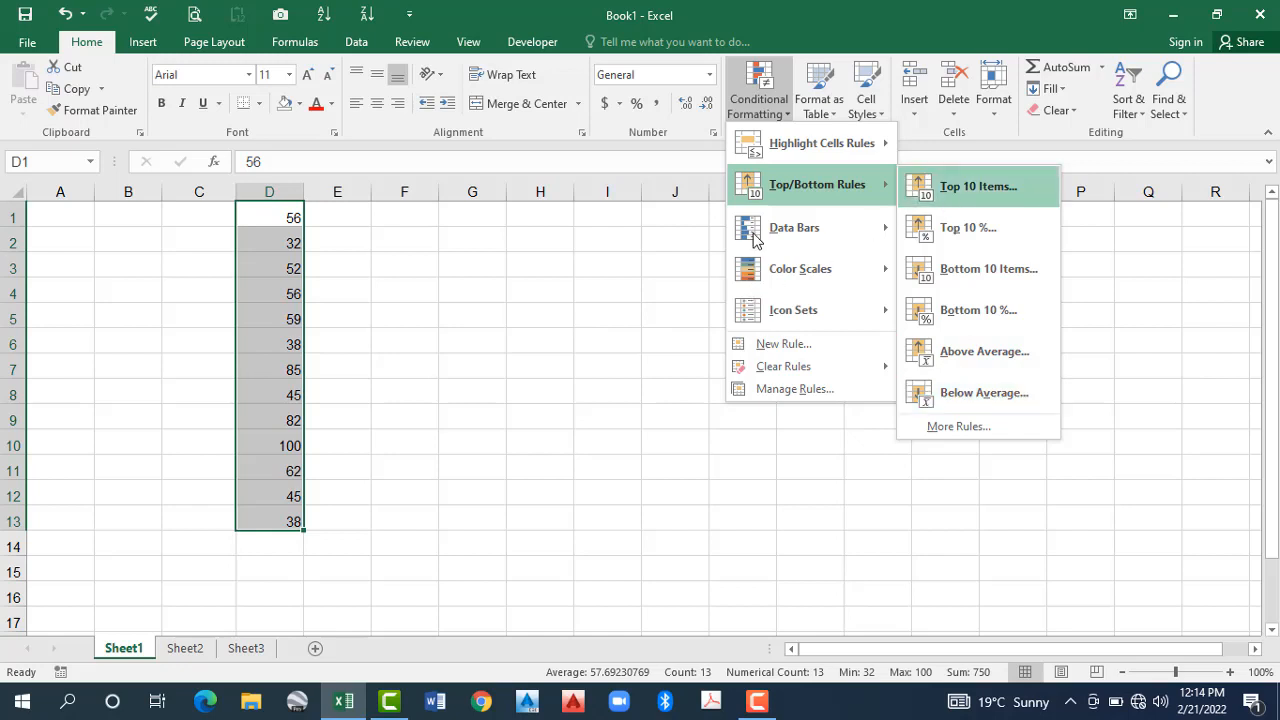
{"action": "key", "text": "Return"}
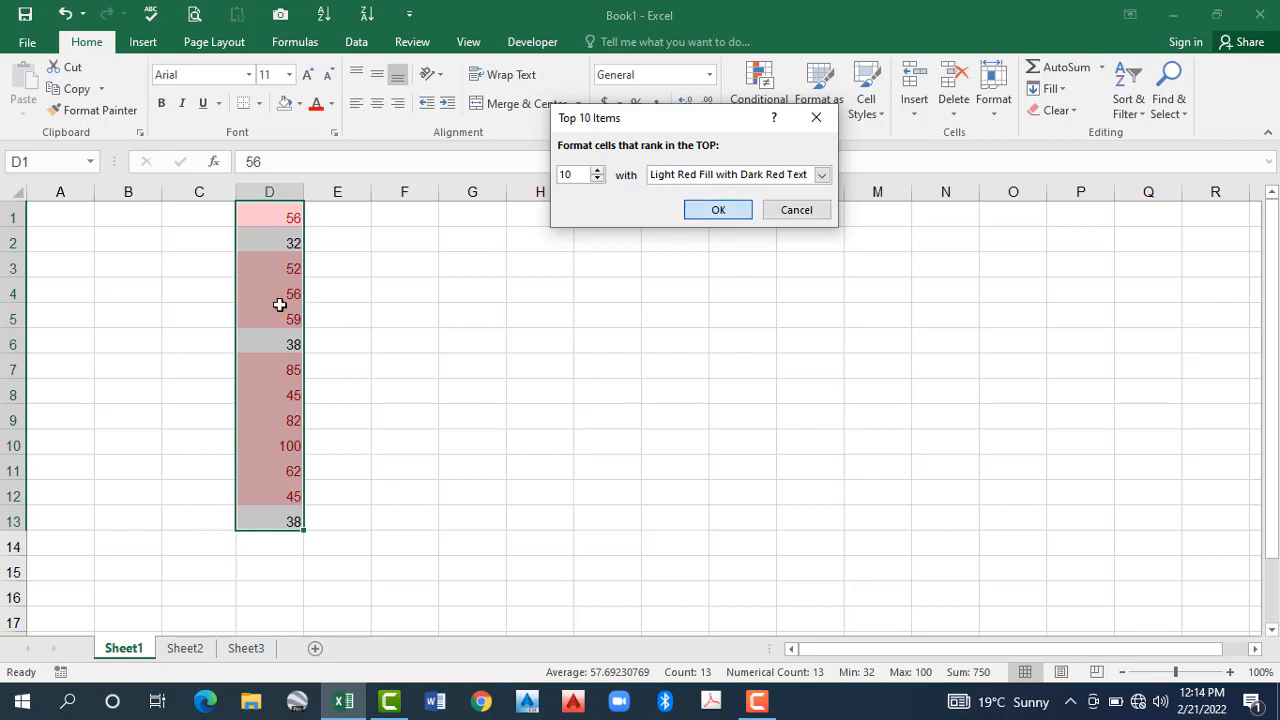
{"action": "key", "text": "Return"}
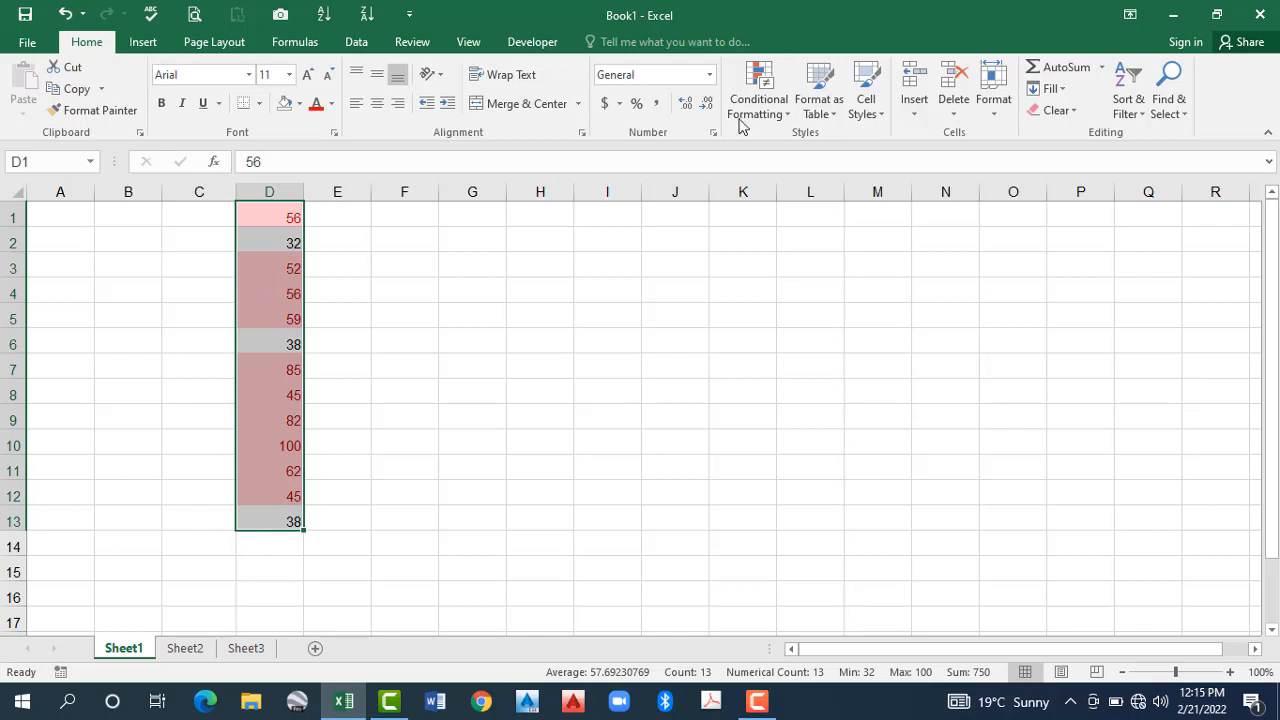
Step: Sort the values in D1:D13 from largest to smallest
{"action": "left_click", "coordinate": [1127, 108]}
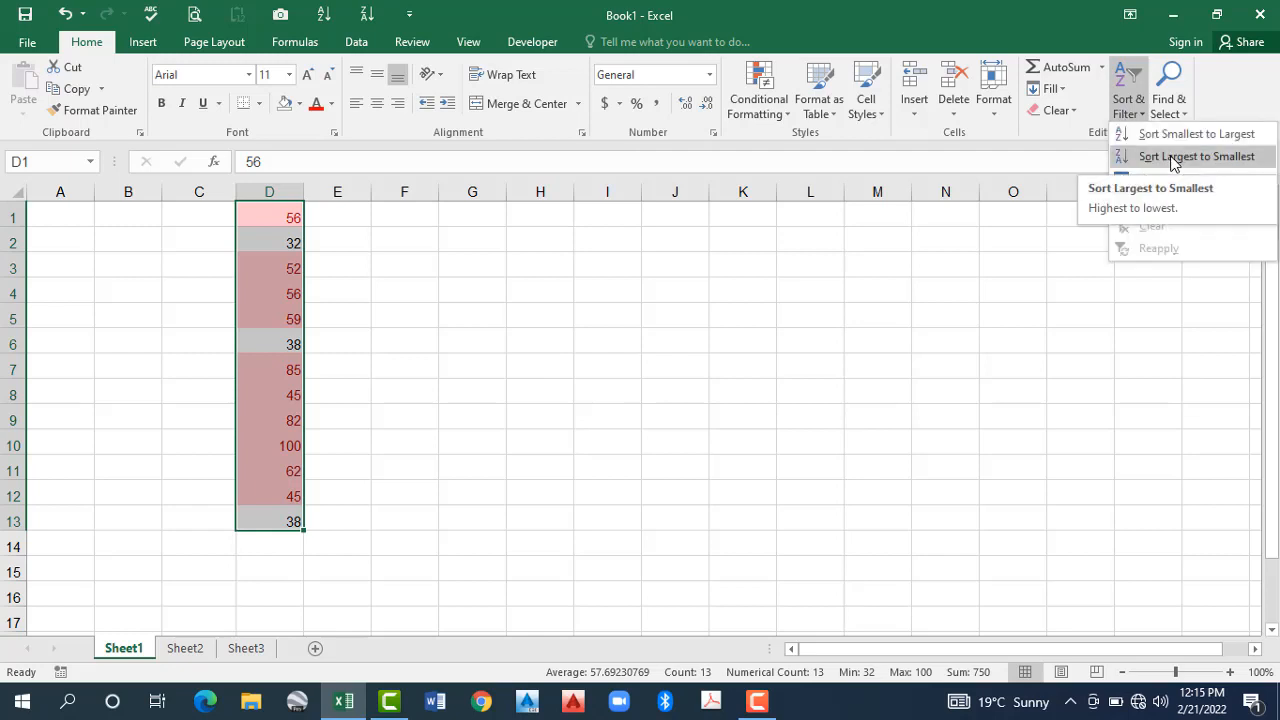
{"action": "left_click", "coordinate": [1173, 157]}
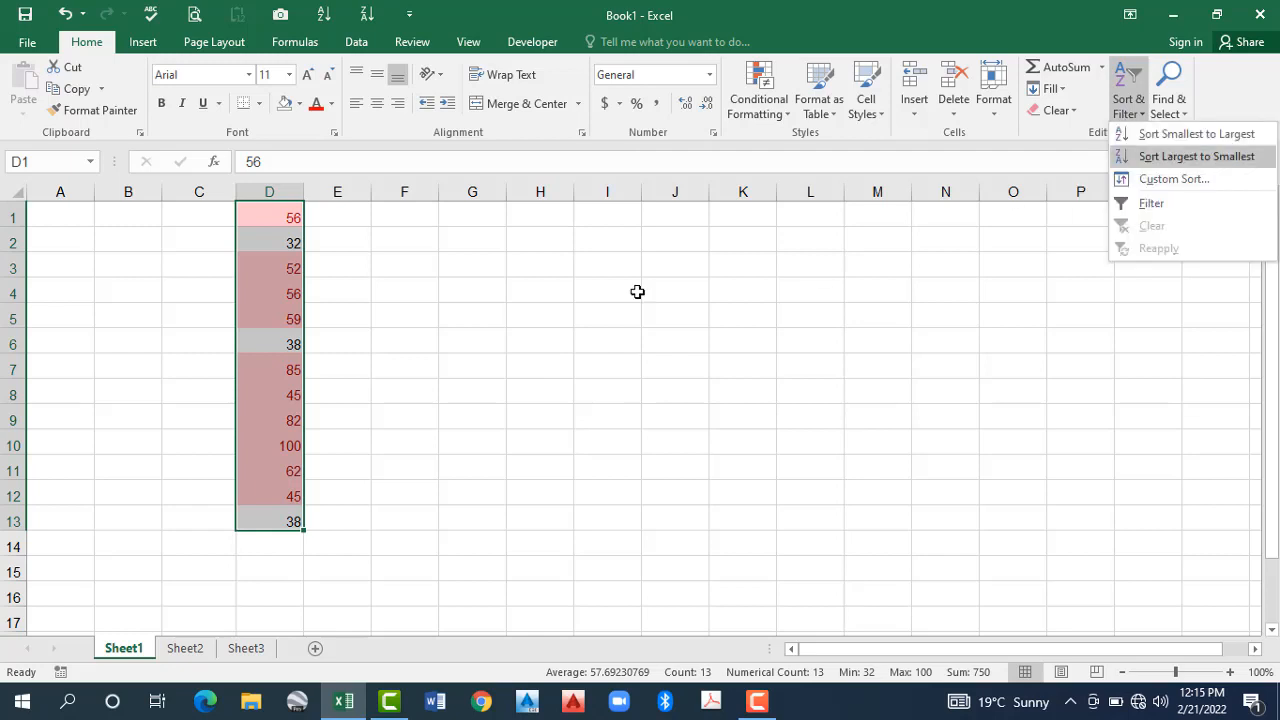
Step: Undo the sort of D1:D13 and clear the conditional formatting rules from the entire sheet
{"action": "left_click", "coordinate": [255, 222]}
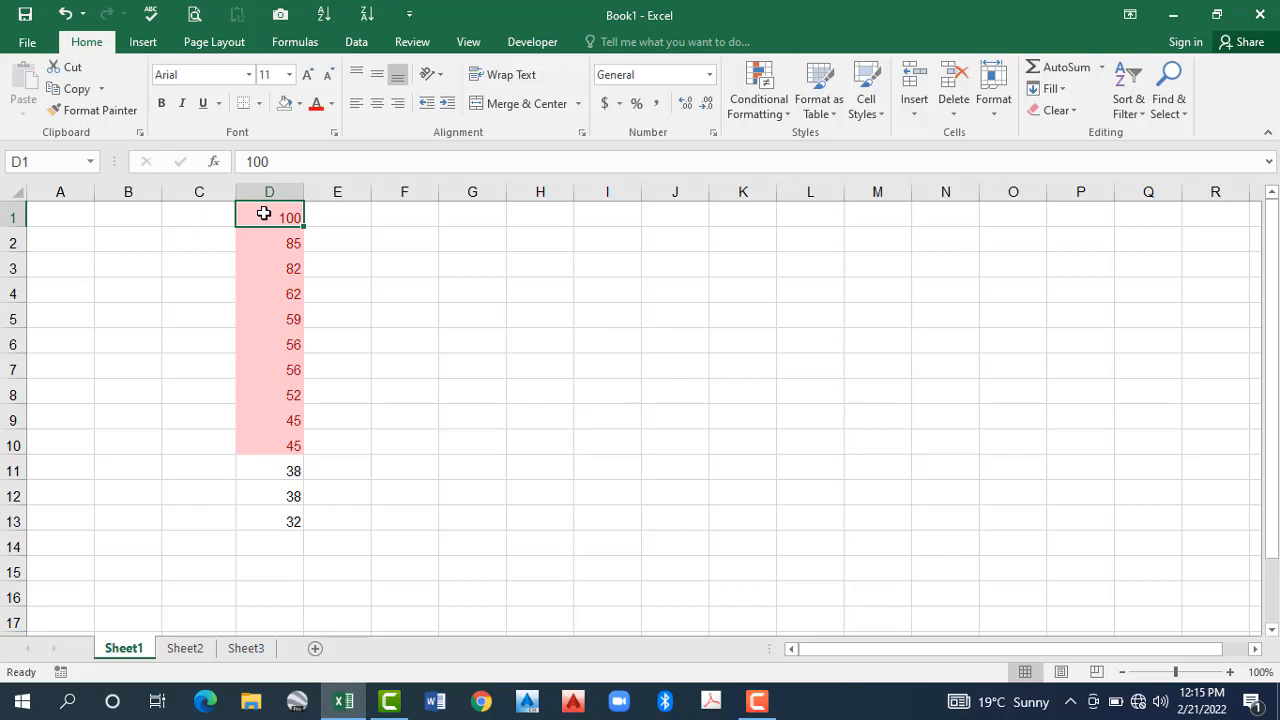
{"action": "key", "text": "ctrl+z"}
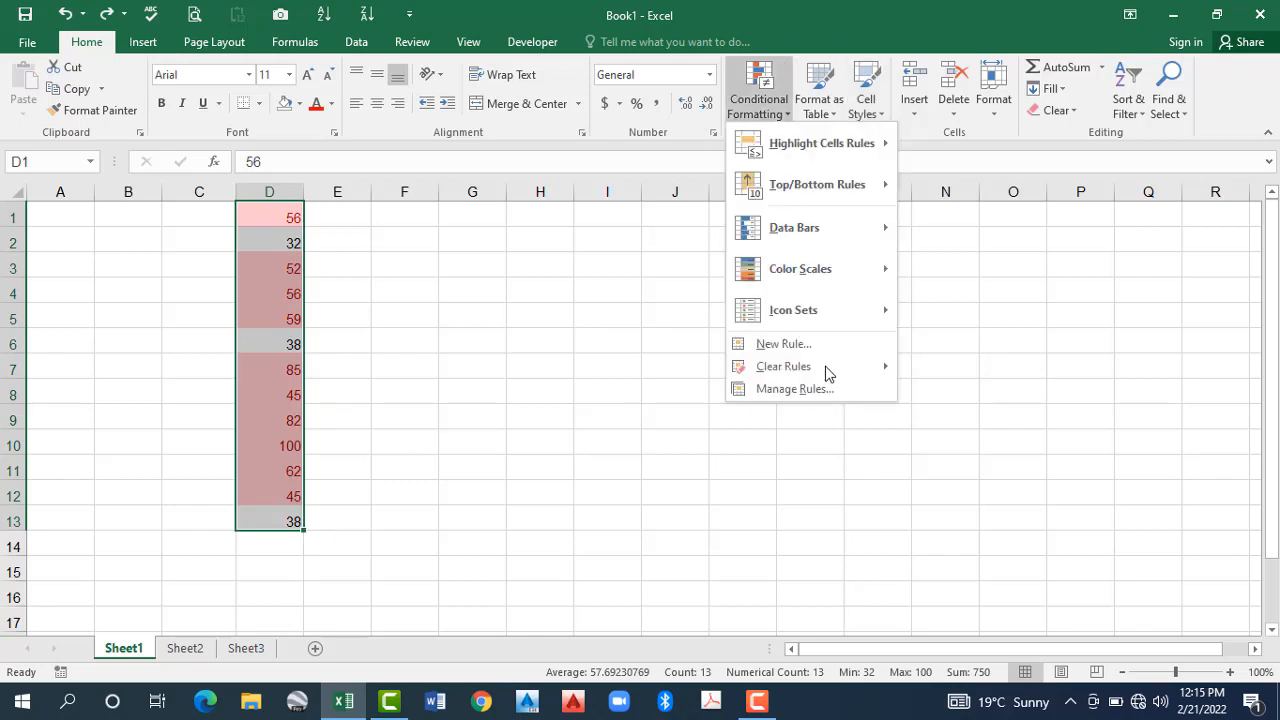
{"action": "left_click", "coordinate": [925, 391]}
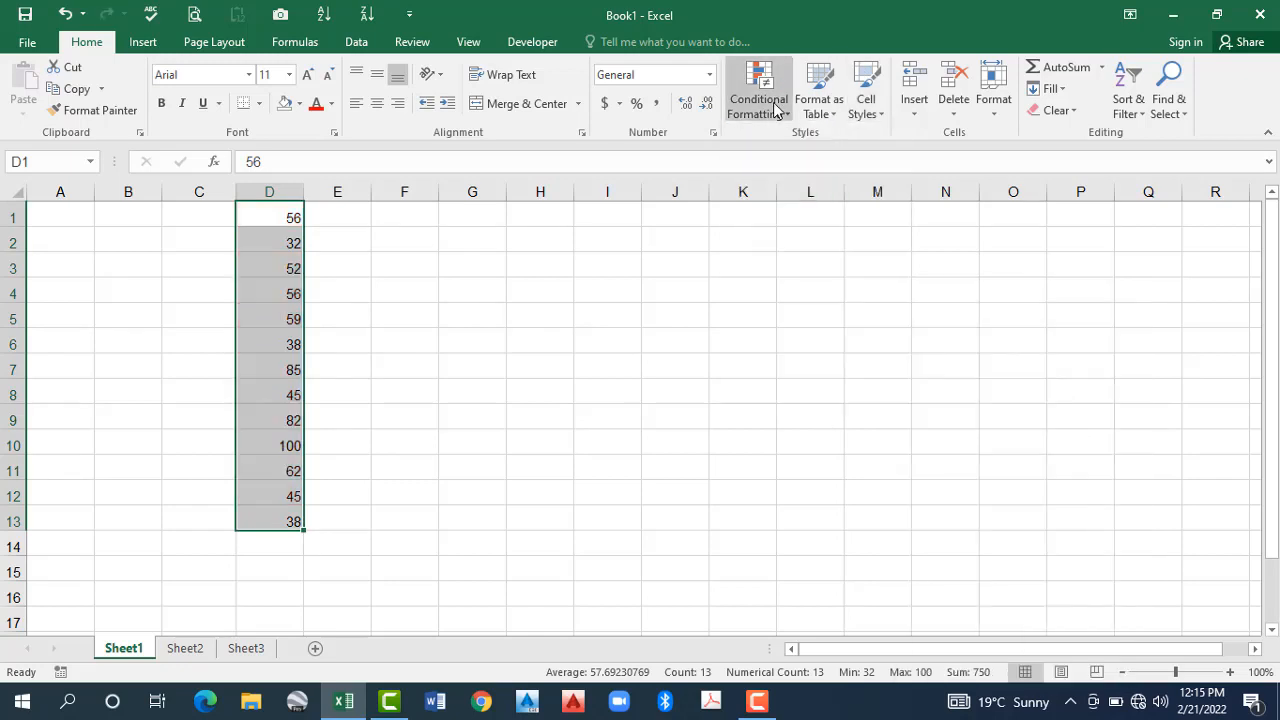
Step: Apply an Above Average rule to D1:D13 with Light Red Fill with Dark Red Text
{"action": "left_click", "coordinate": [776, 108]}
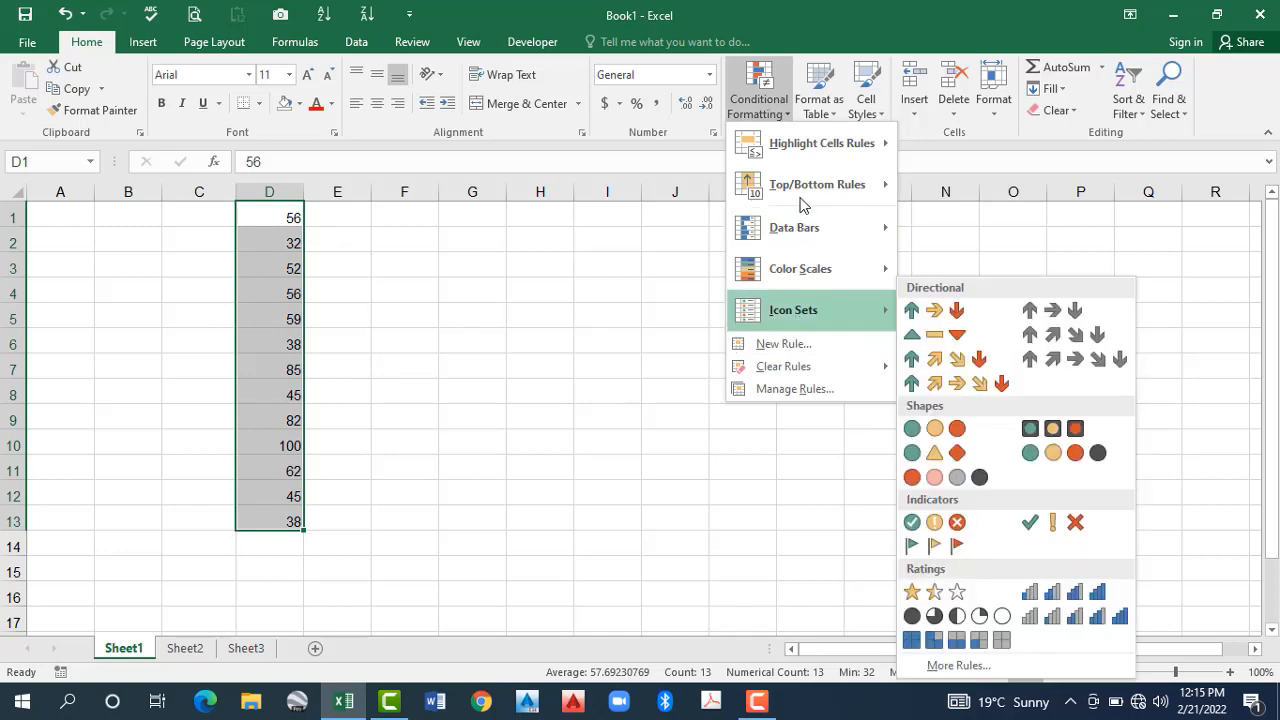
{"action": "mouse_move", "coordinate": [879, 204]}
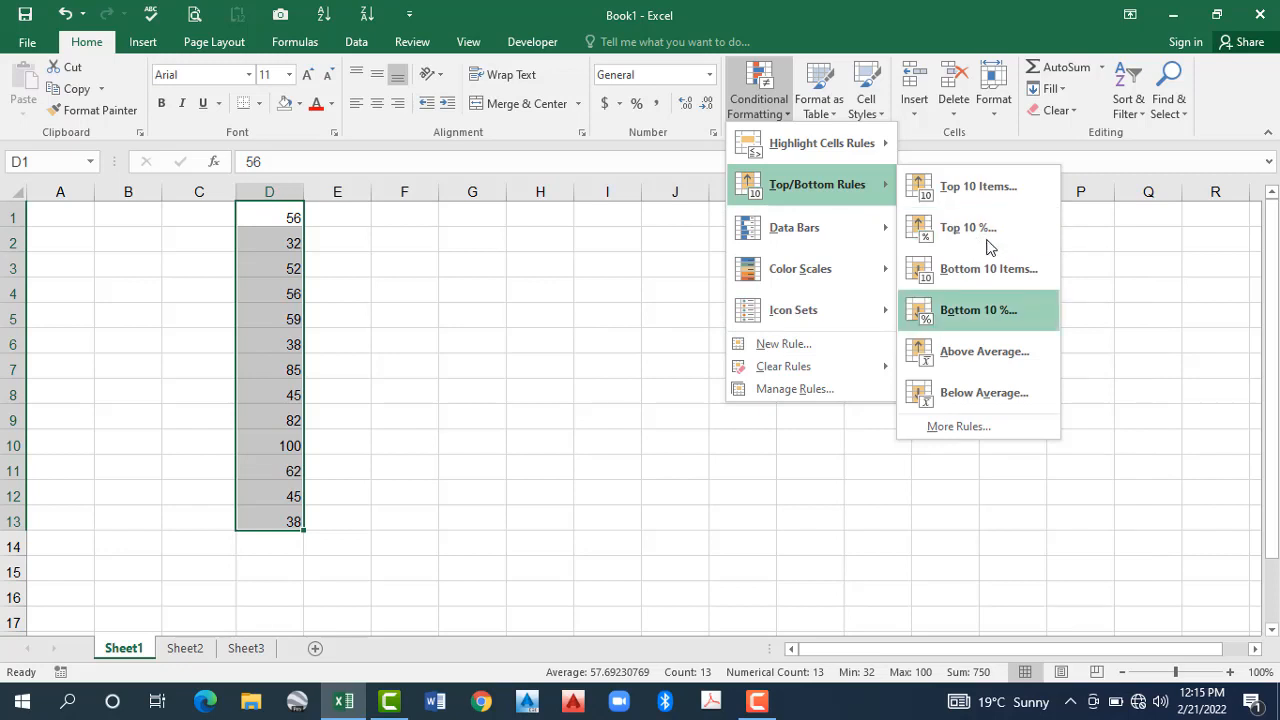
{"action": "left_click", "coordinate": [953, 363]}
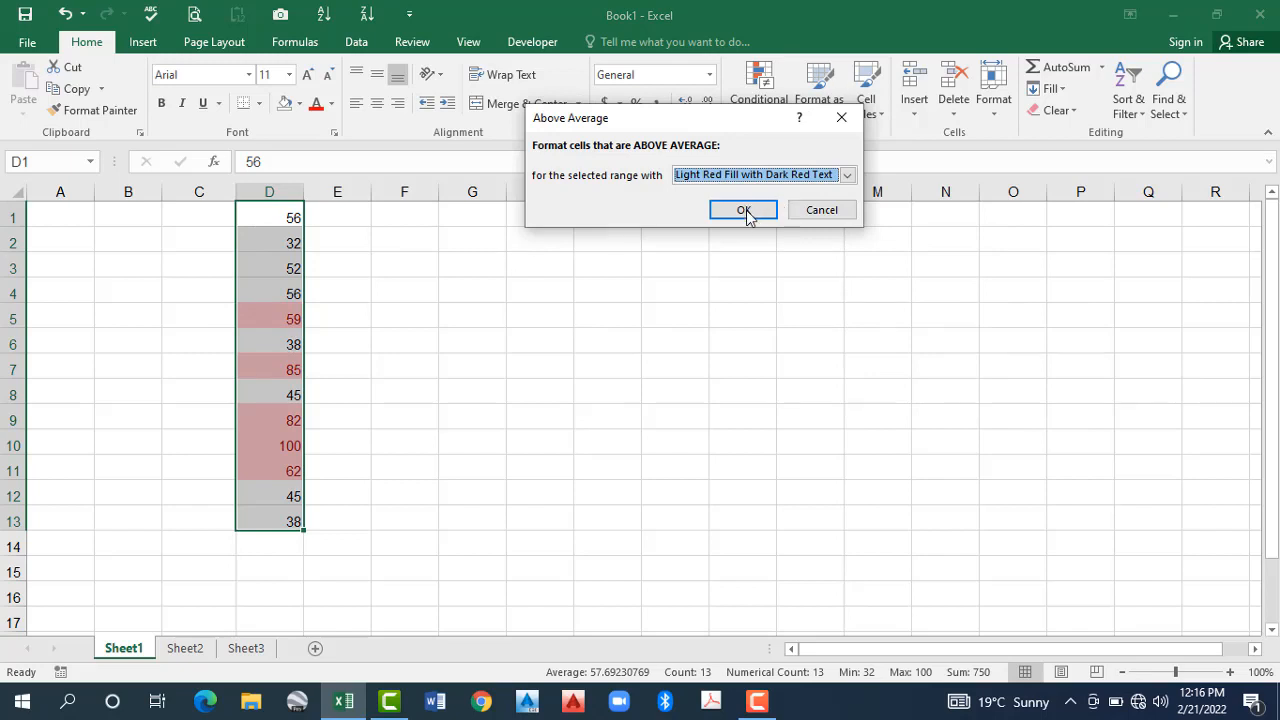
{"action": "left_click", "coordinate": [748, 212]}
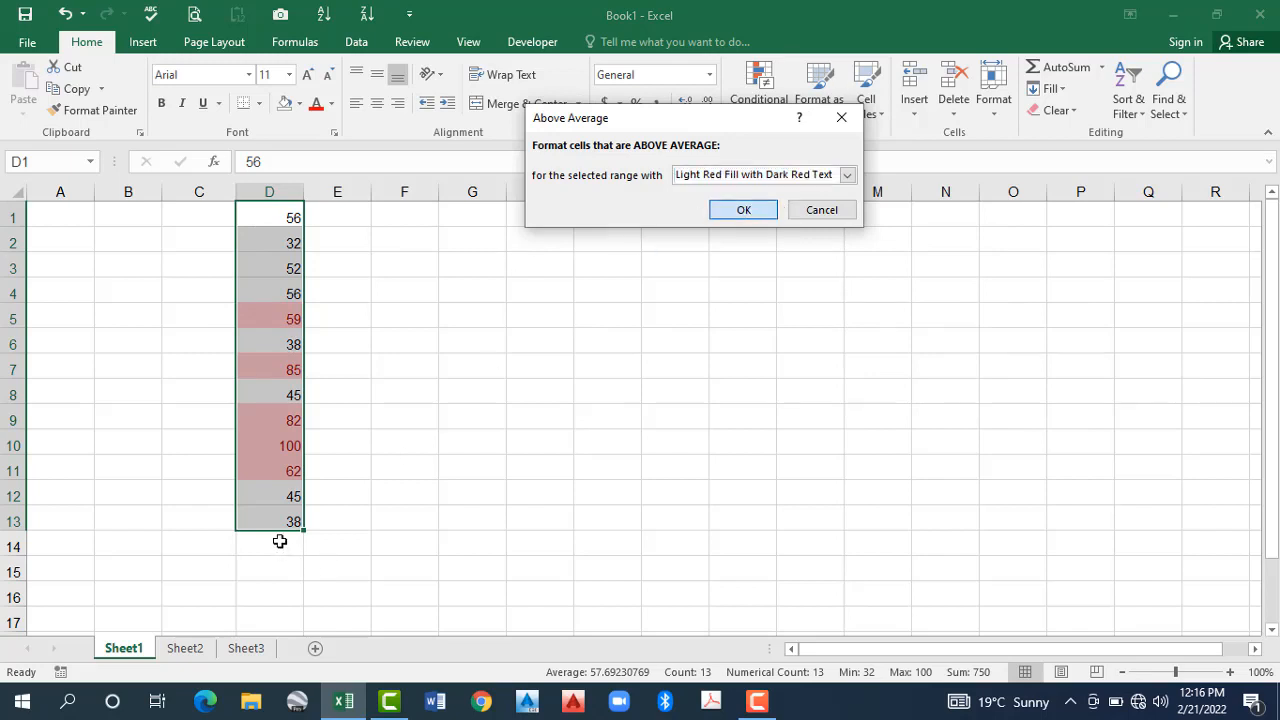
Step: Calculate the average of D1:D13 in cell D14 with the AVERAGE function
{"action": "left_click", "coordinate": [280, 544]}
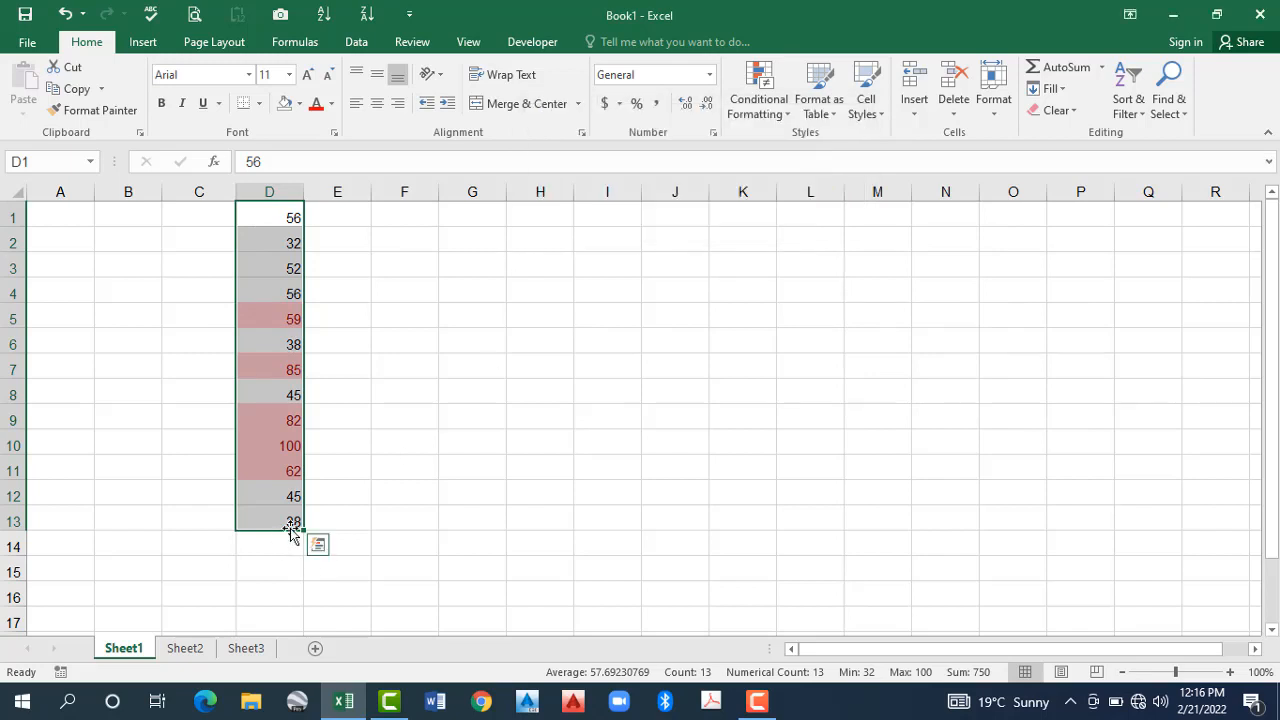
{"action": "left_click", "coordinate": [1093, 70]}
{"action": "left_click", "coordinate": [1103, 68]}
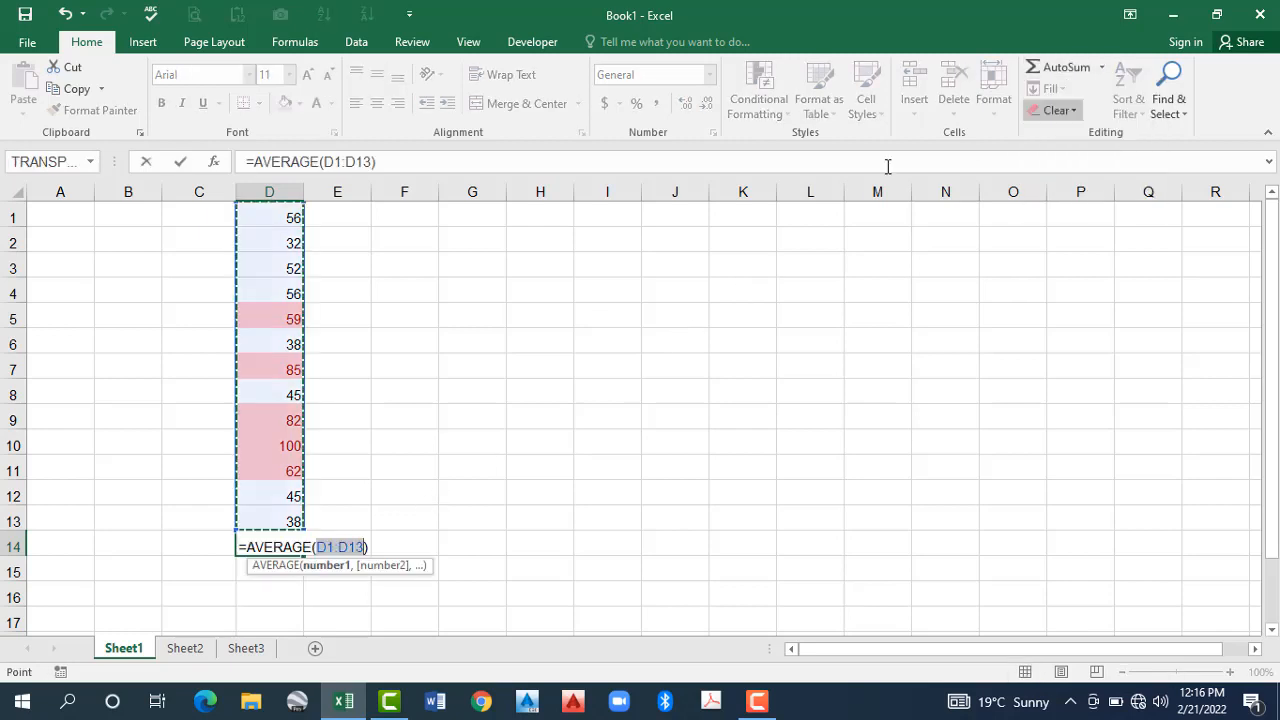
{"action": "key", "text": "Return"}
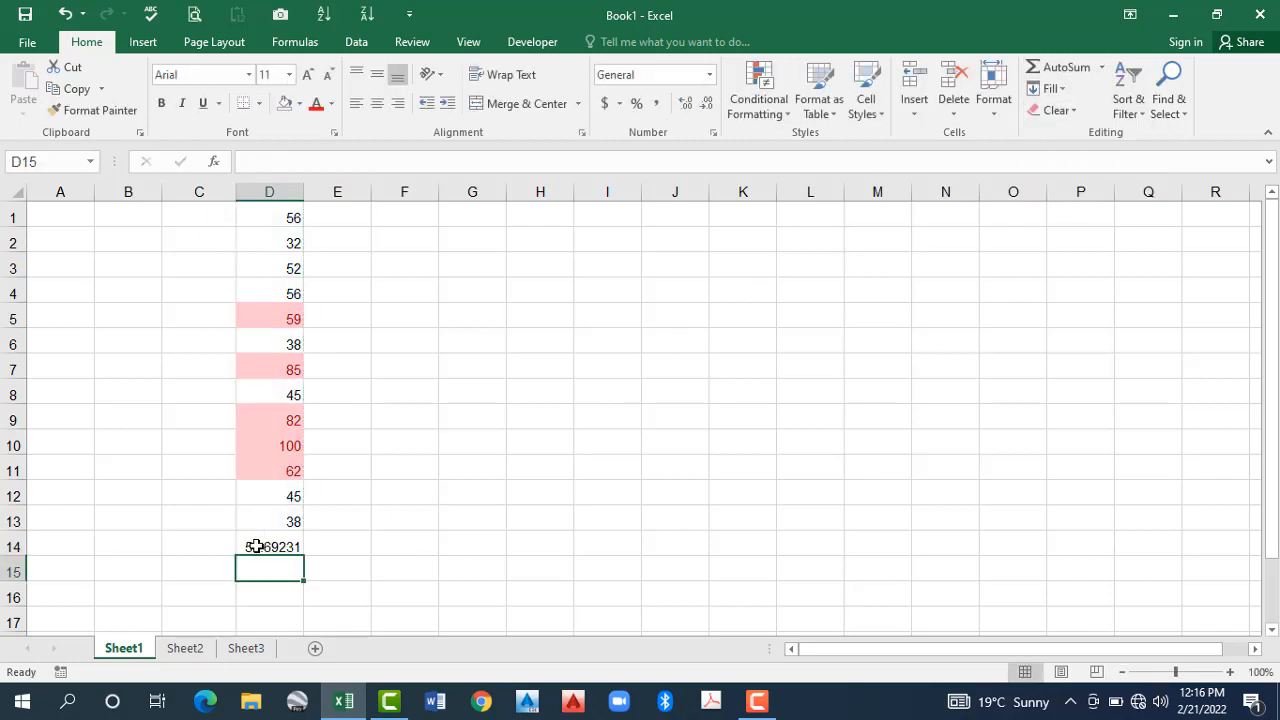
{"action": "key", "text": "Up"}
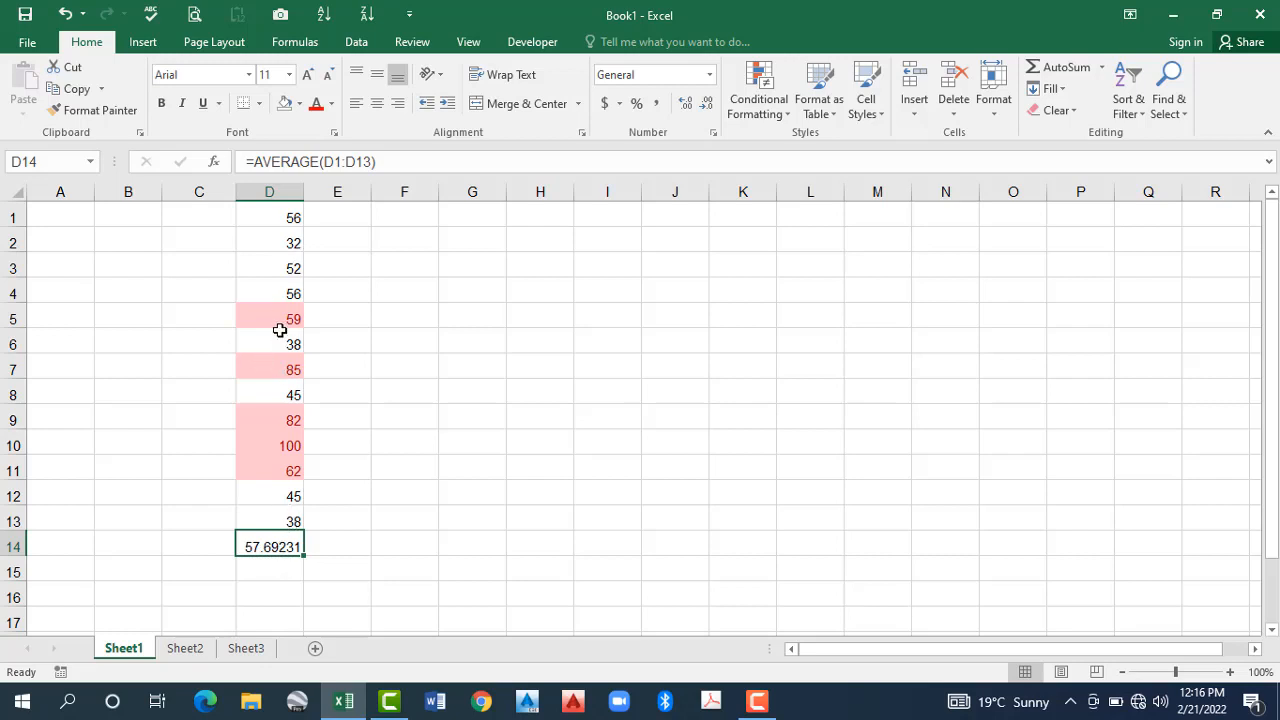
Step: Select D1:D13 without the average cell and clear the conditional formatting rules from the entire sheet
{"action": "left_click", "coordinate": [286, 213]}
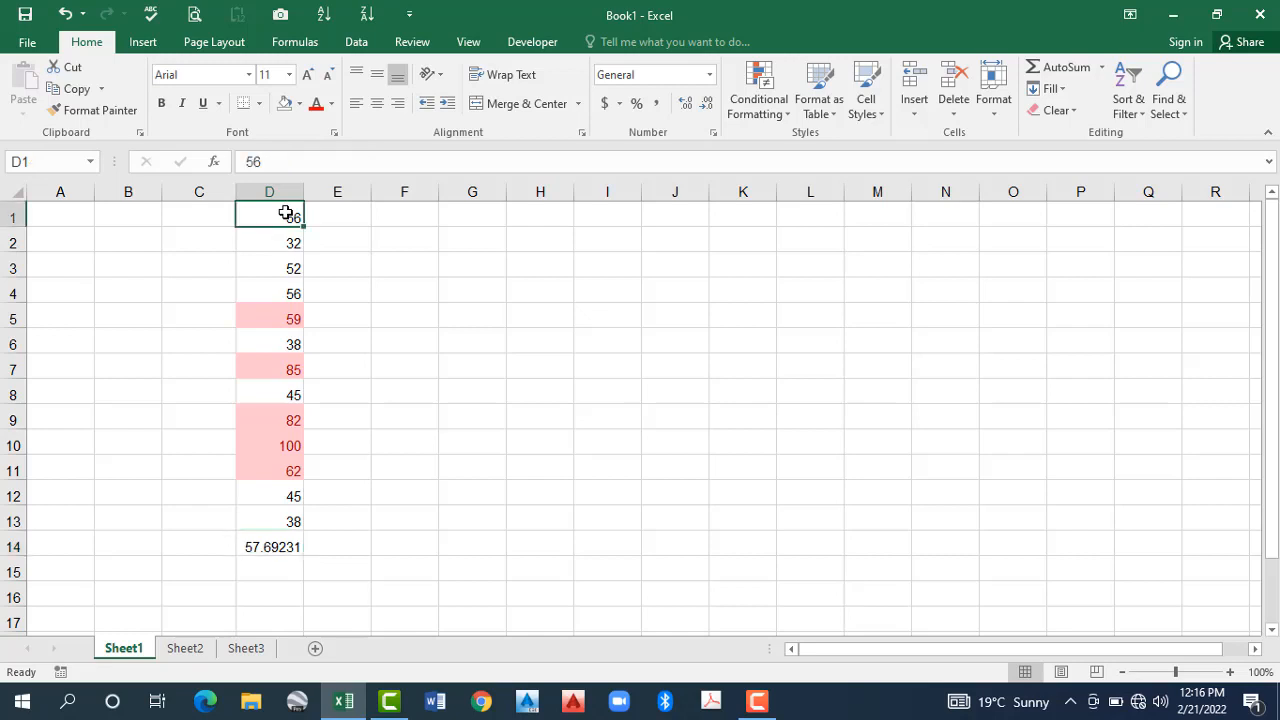
{"action": "key", "text": "ctrl+shift+Down"}
{"action": "key", "text": "shift+Up"}
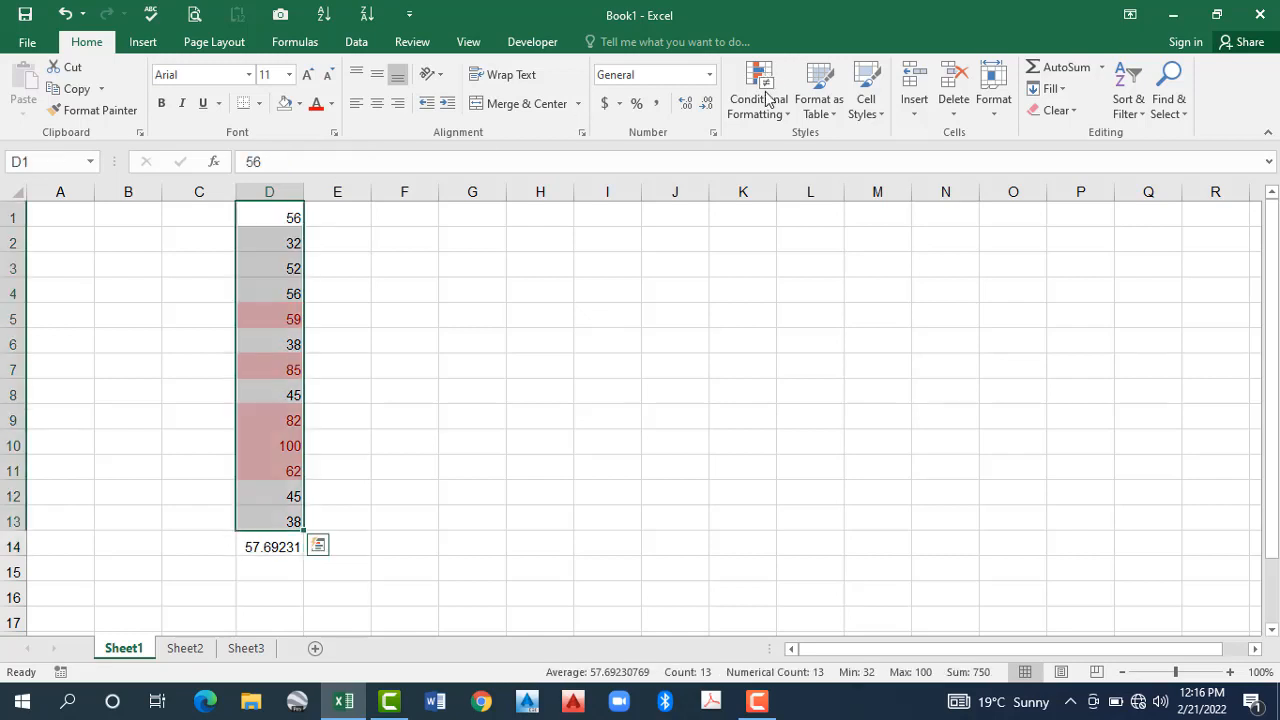
{"action": "left_click", "coordinate": [759, 92]}
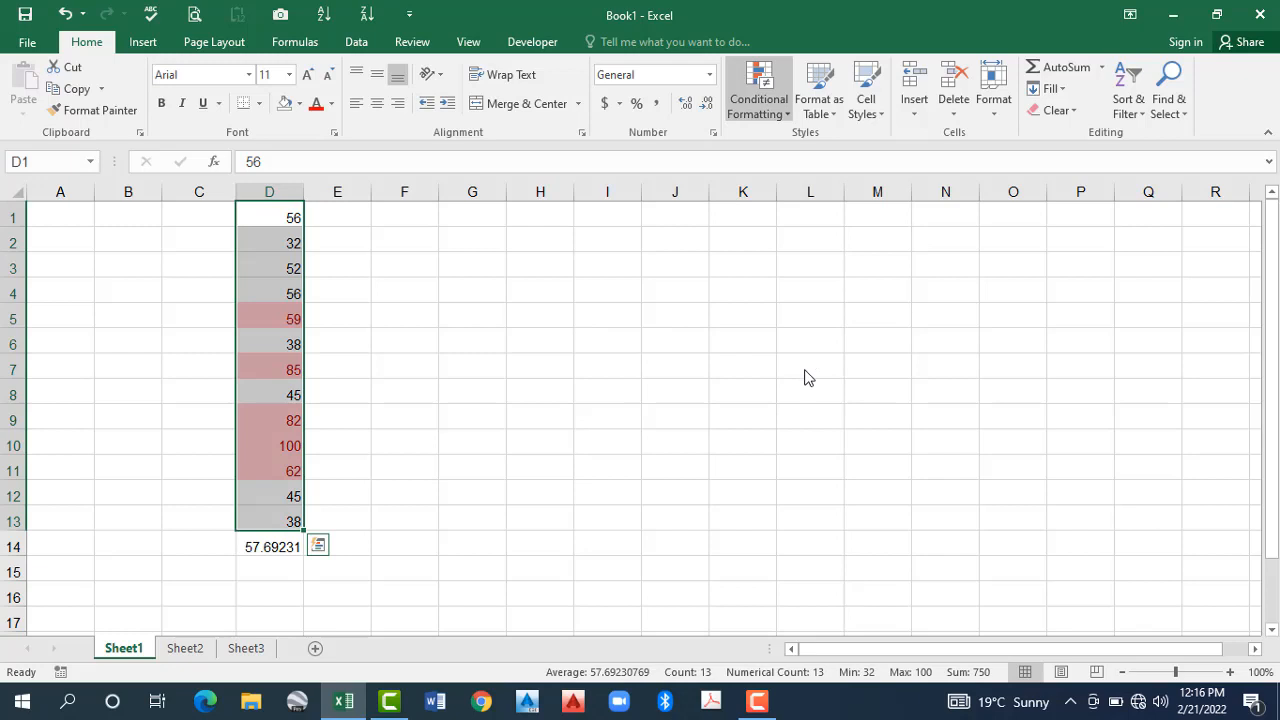
{"action": "left_click", "coordinate": [966, 399]}
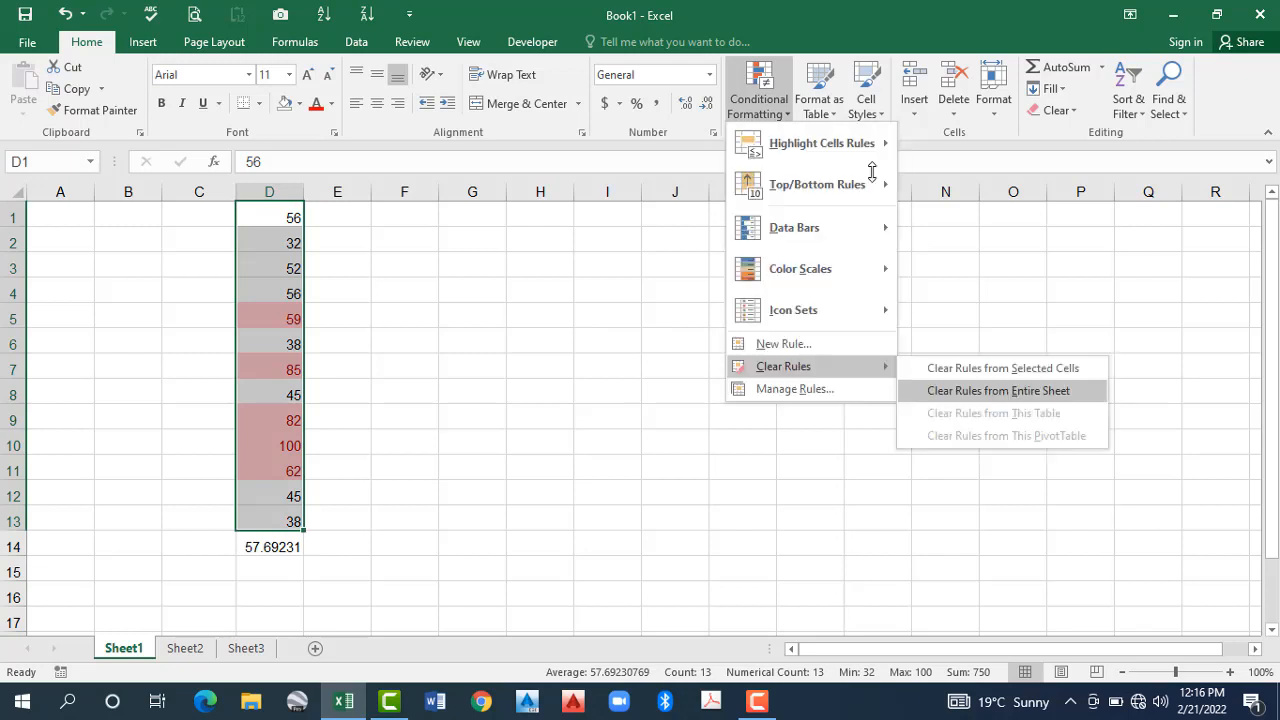
Step: Try a Below Average rule on D1:D13 with Light Red Fill with Dark Red Text
{"action": "left_click", "coordinate": [764, 110]}
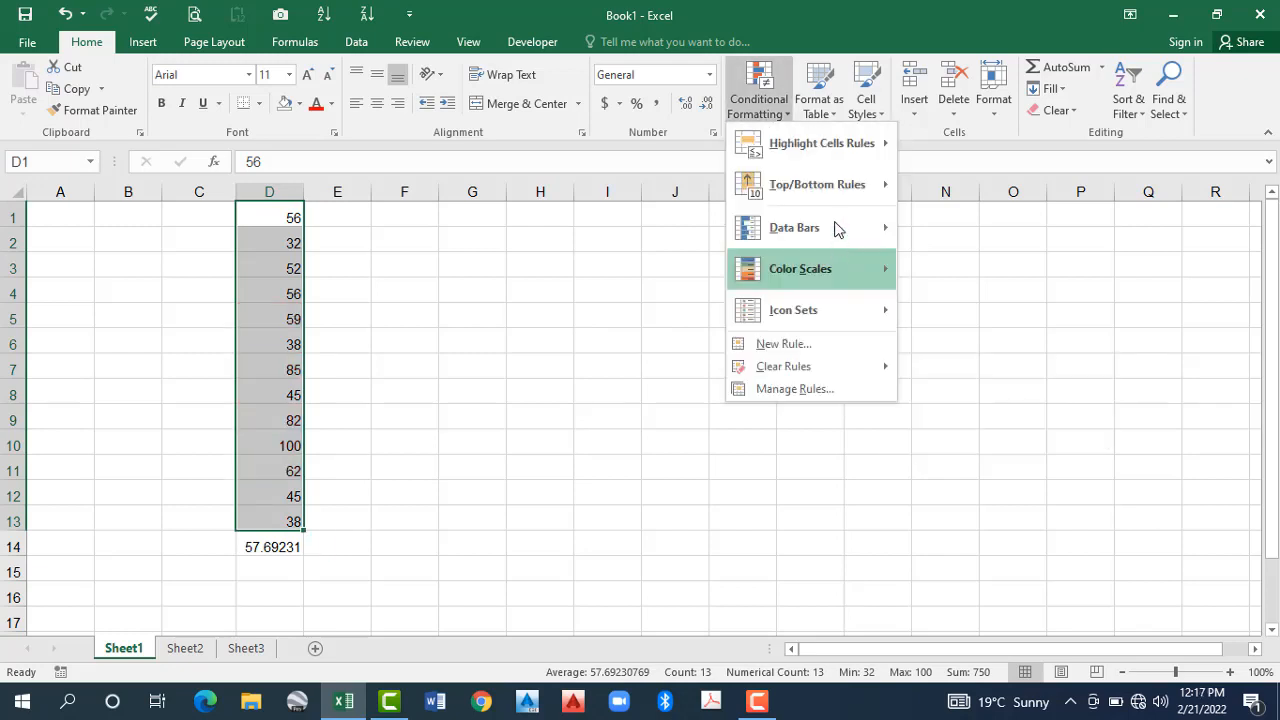
{"action": "mouse_move", "coordinate": [838, 186]}
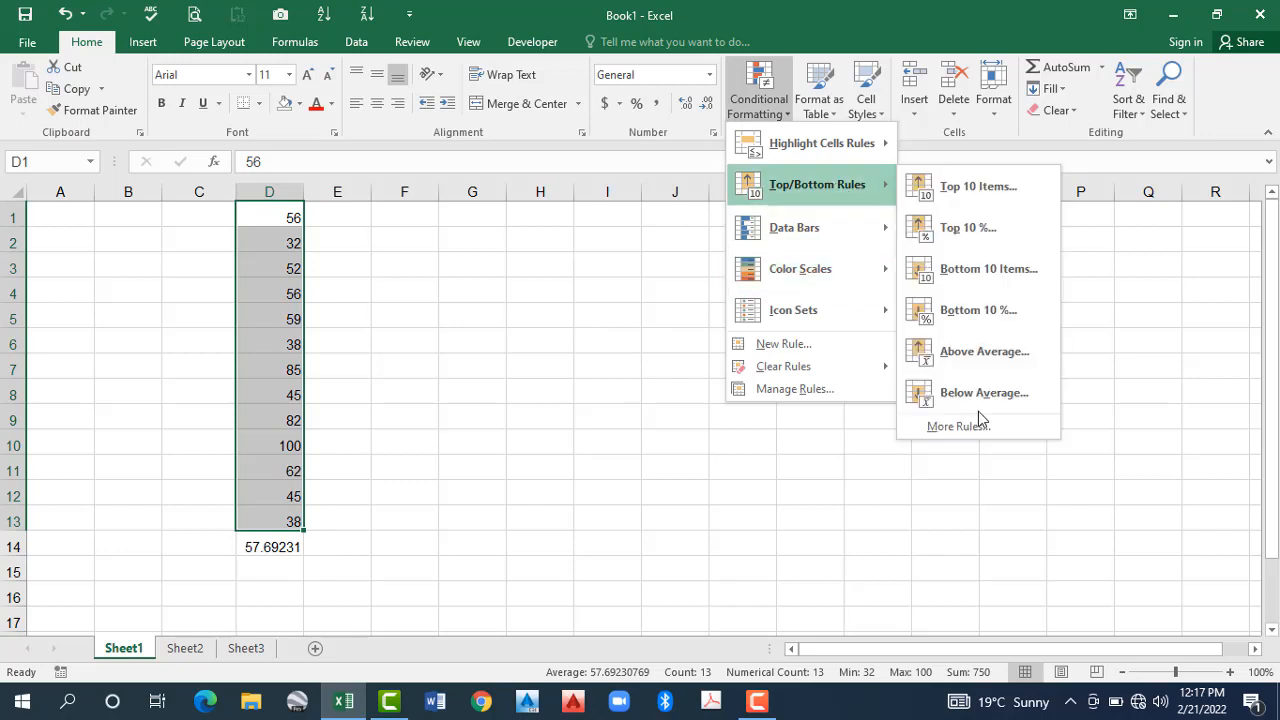
{"action": "left_click", "coordinate": [975, 393]}
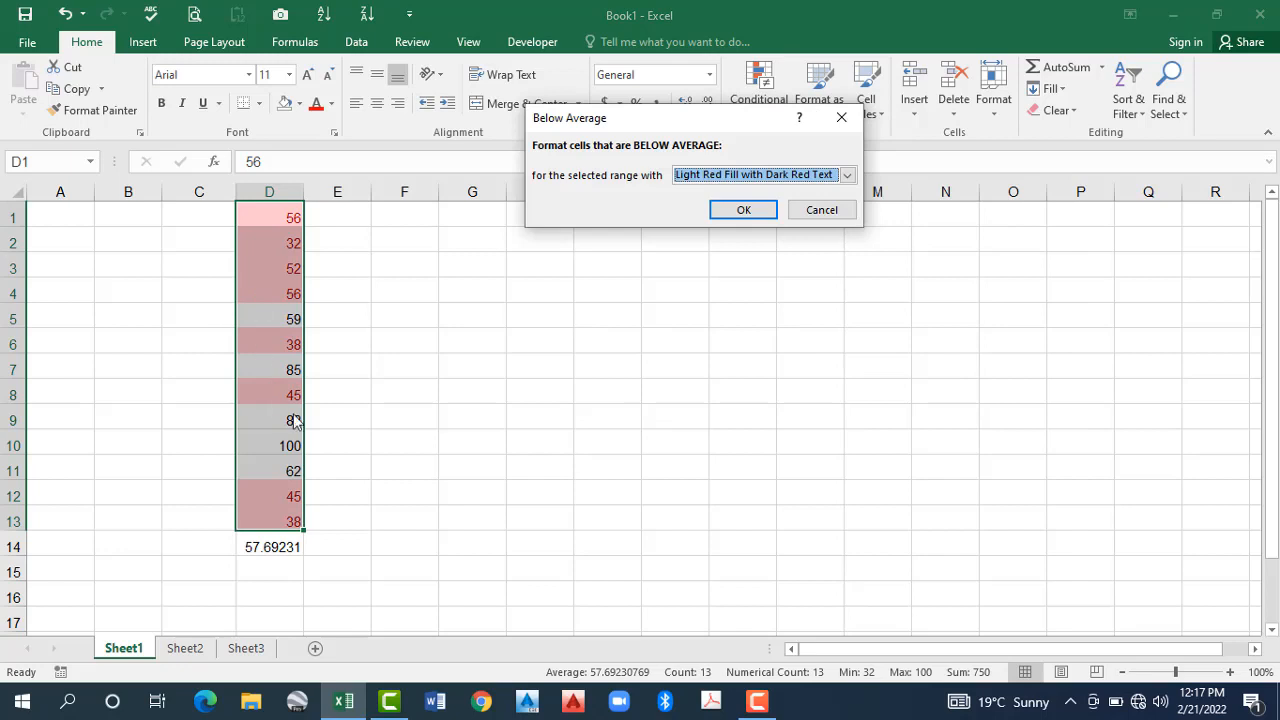
{"action": "left_click", "coordinate": [822, 210]}
Step: Apply blue gradient-fill data bars to D1:D13 and widen column D to about three times its width
{"action": "left_click", "coordinate": [773, 98]}
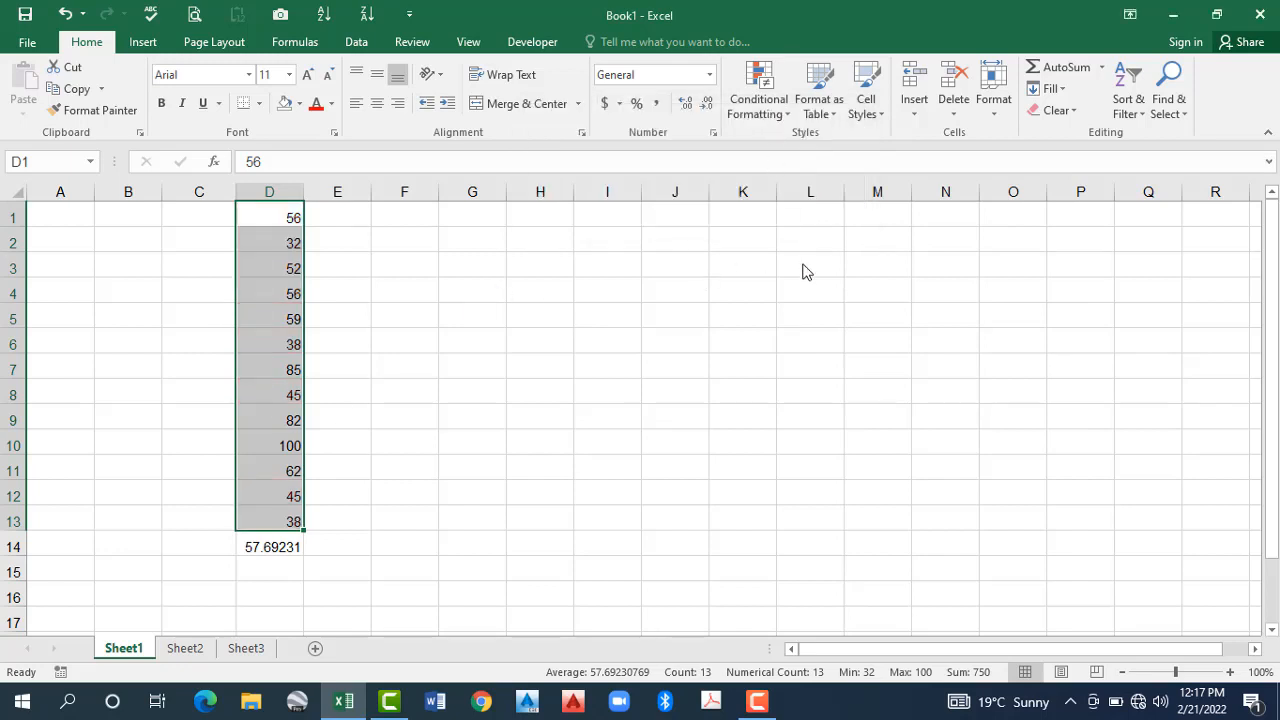
{"action": "mouse_move", "coordinate": [809, 240]}
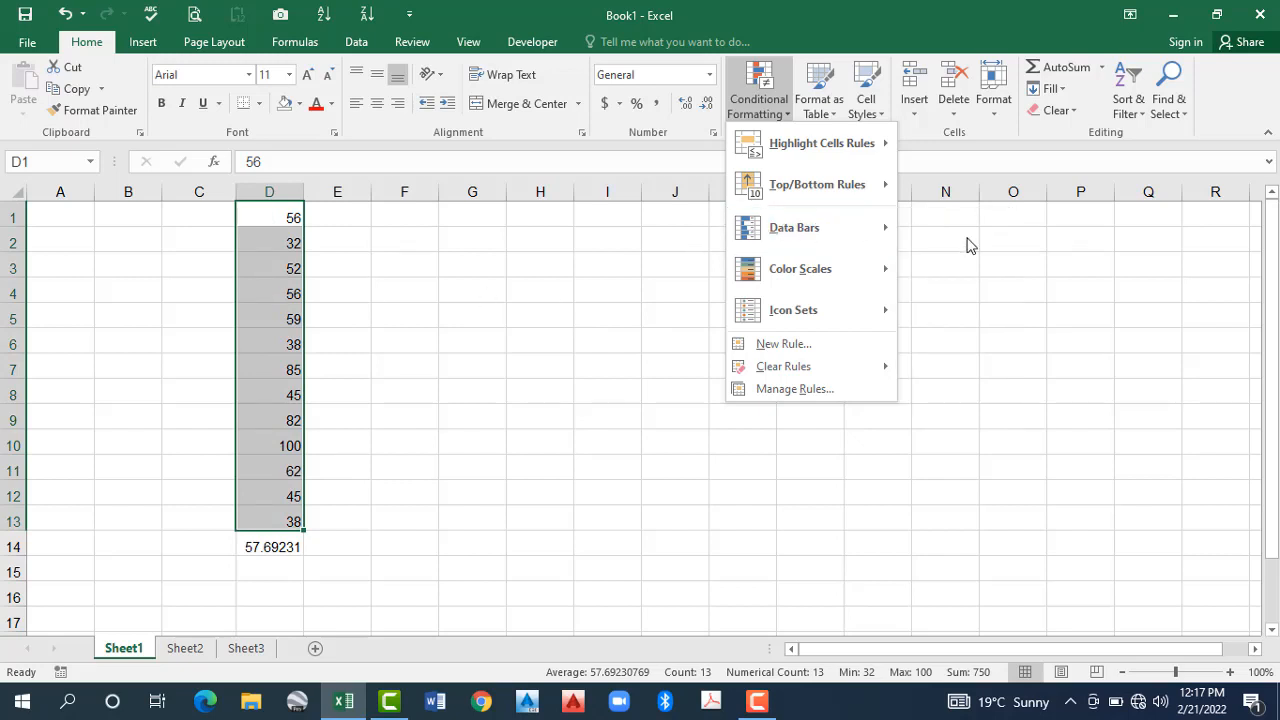
{"action": "mouse_move", "coordinate": [878, 240]}
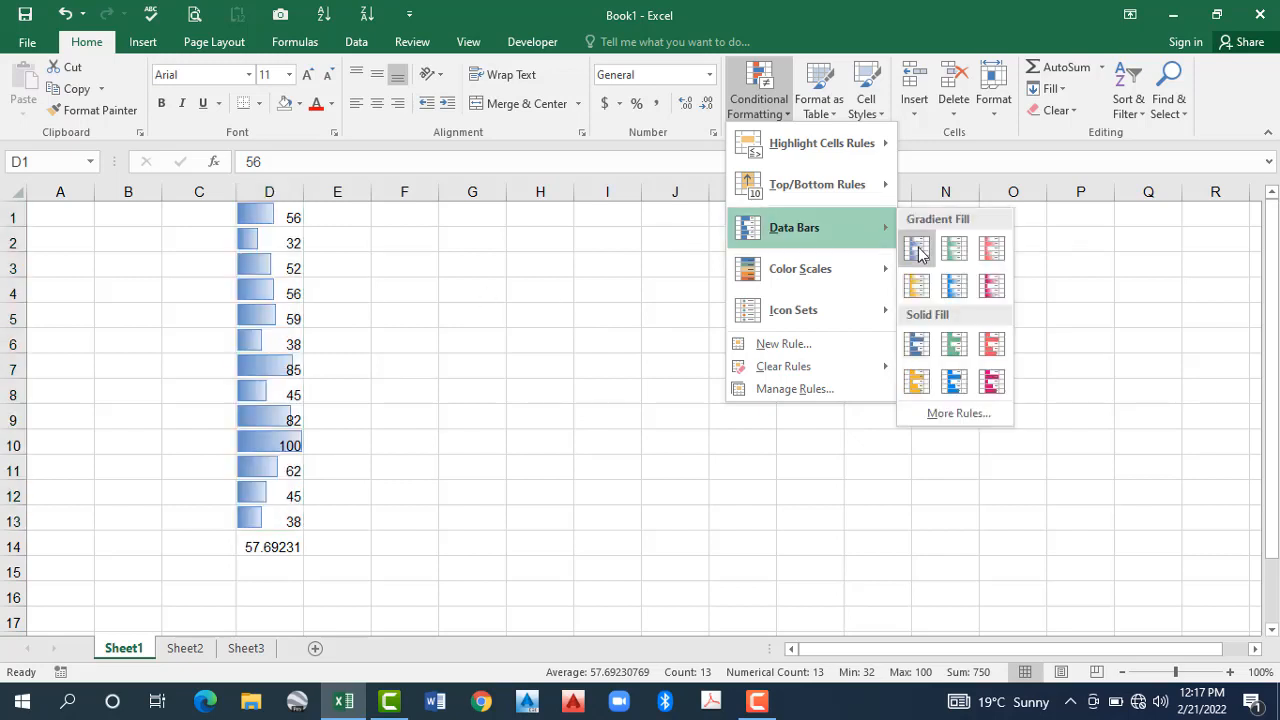
{"action": "left_click", "coordinate": [307, 188]}
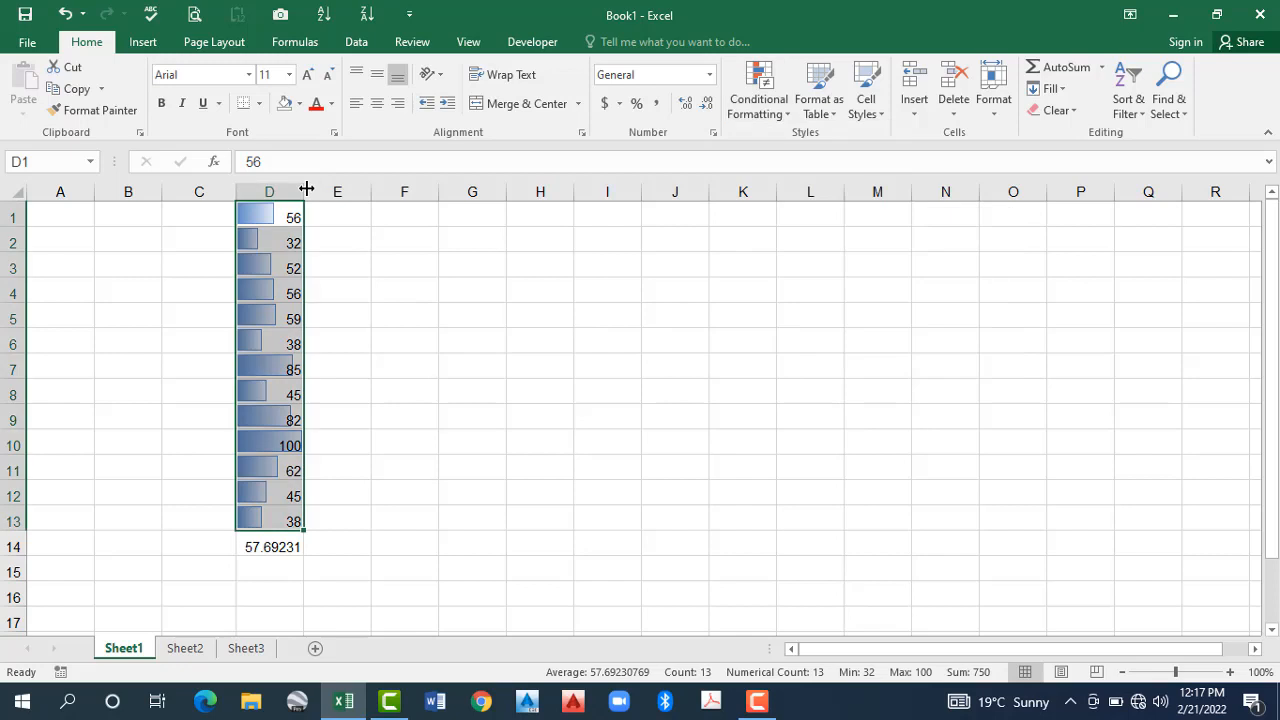
{"action": "left_click_drag", "start_coordinate": [305, 188], "coordinate": [440, 187]}
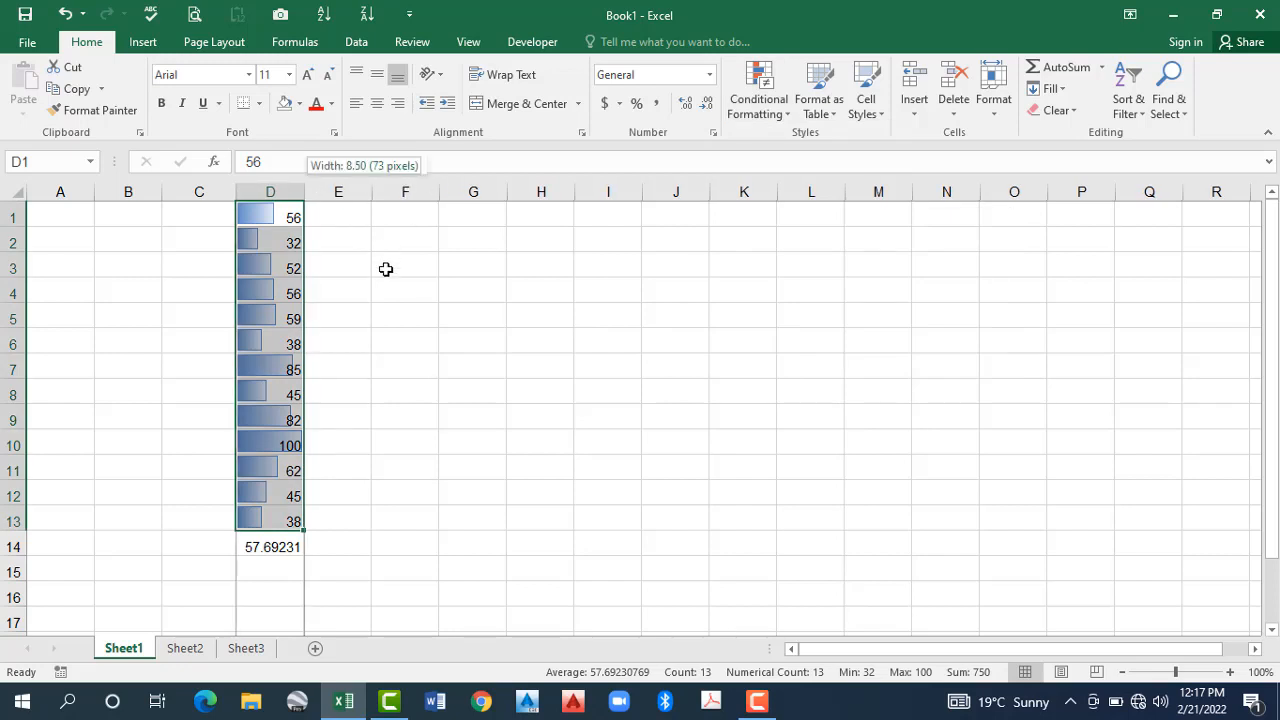
{"action": "left_click", "coordinate": [362, 332]}
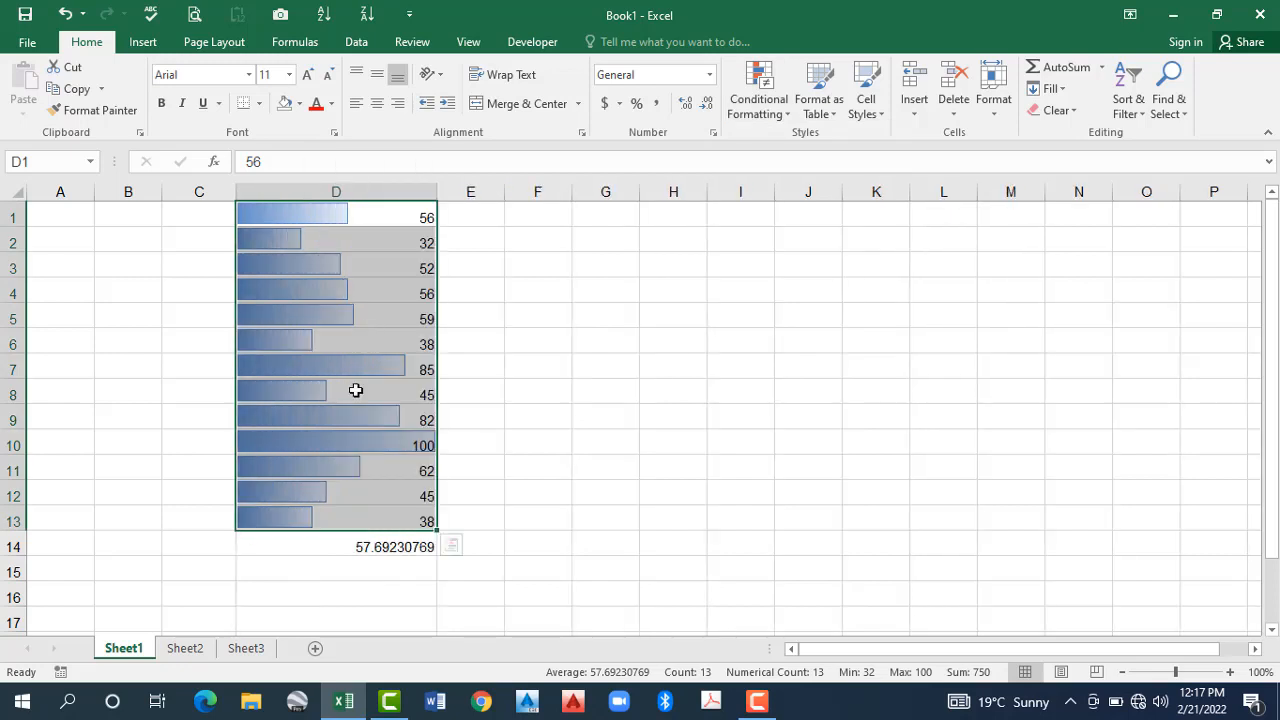
Step: Compare the data bars in D10, D2 and D1, and set the value in D6 to 500
{"action": "left_click", "coordinate": [366, 440]}
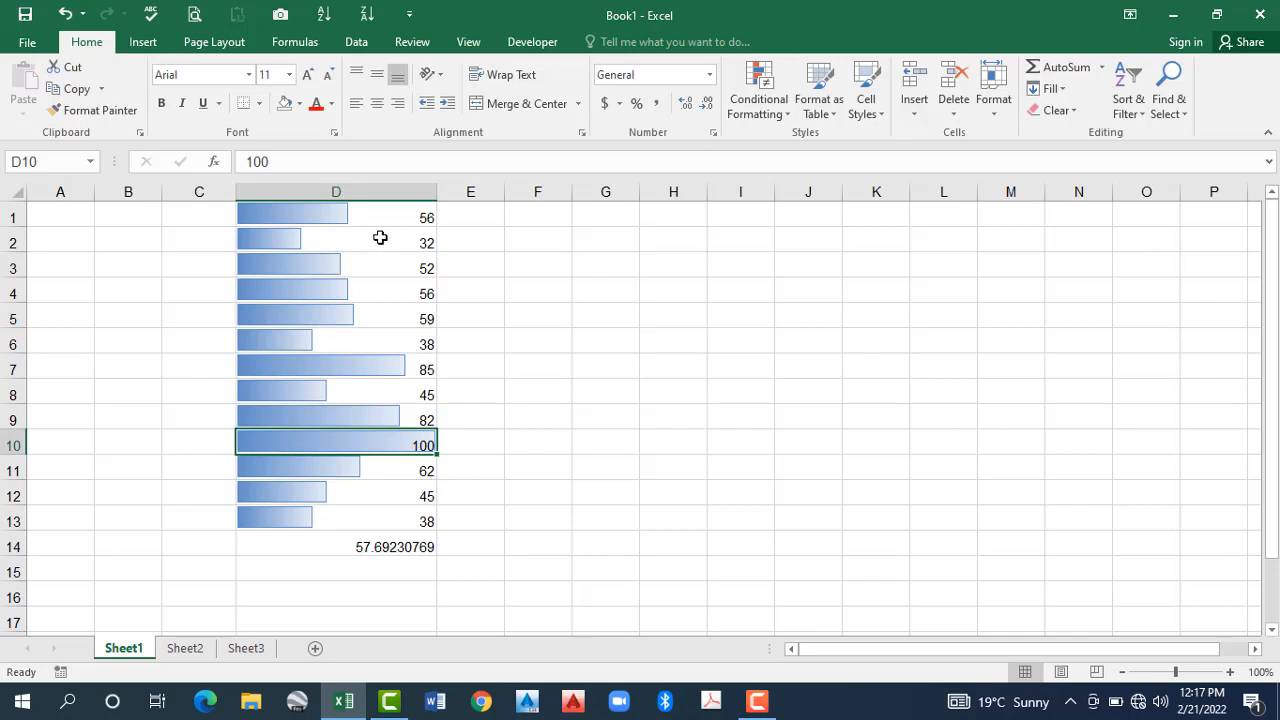
{"action": "left_click", "coordinate": [290, 247]}
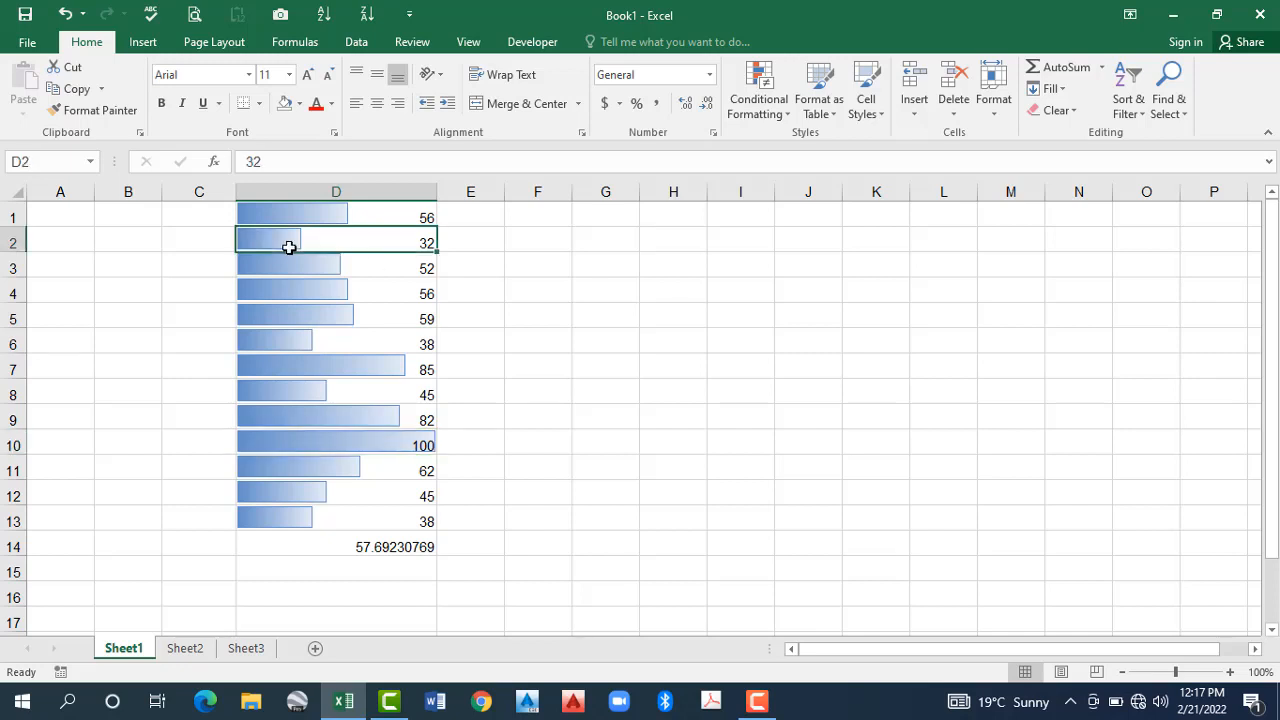
{"action": "left_click", "coordinate": [347, 211]}
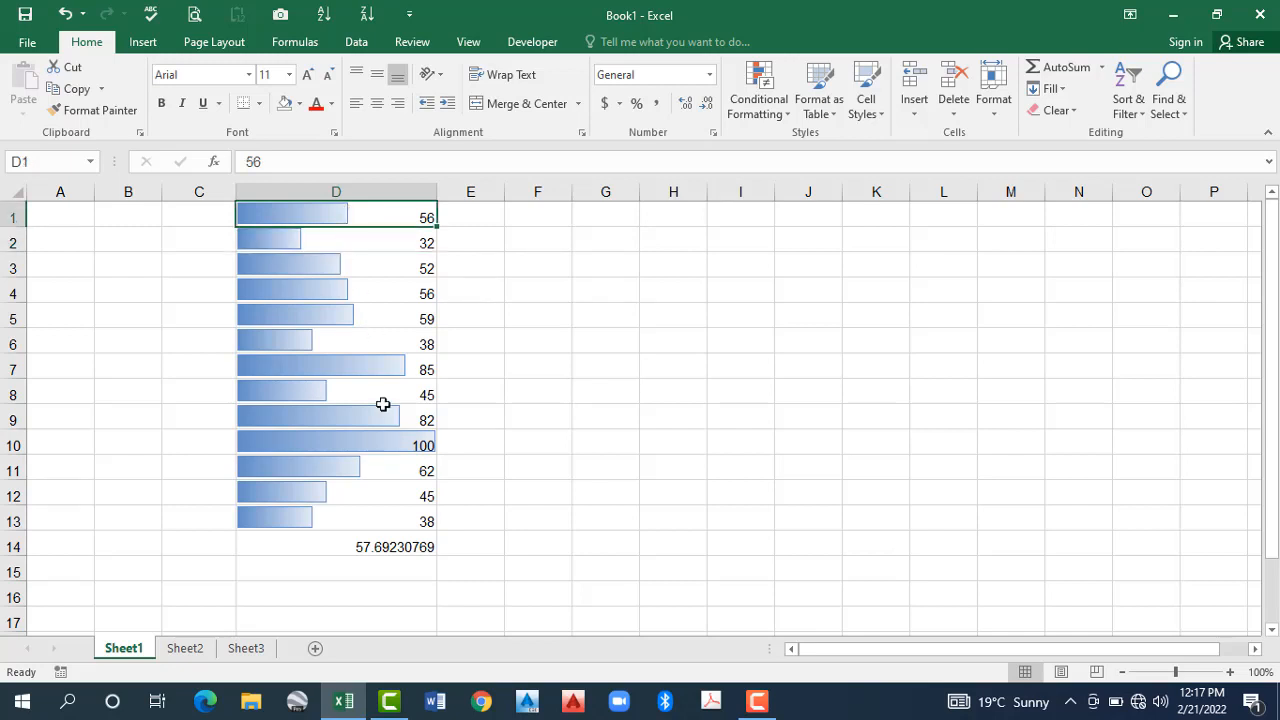
{"action": "left_click", "coordinate": [382, 338]}
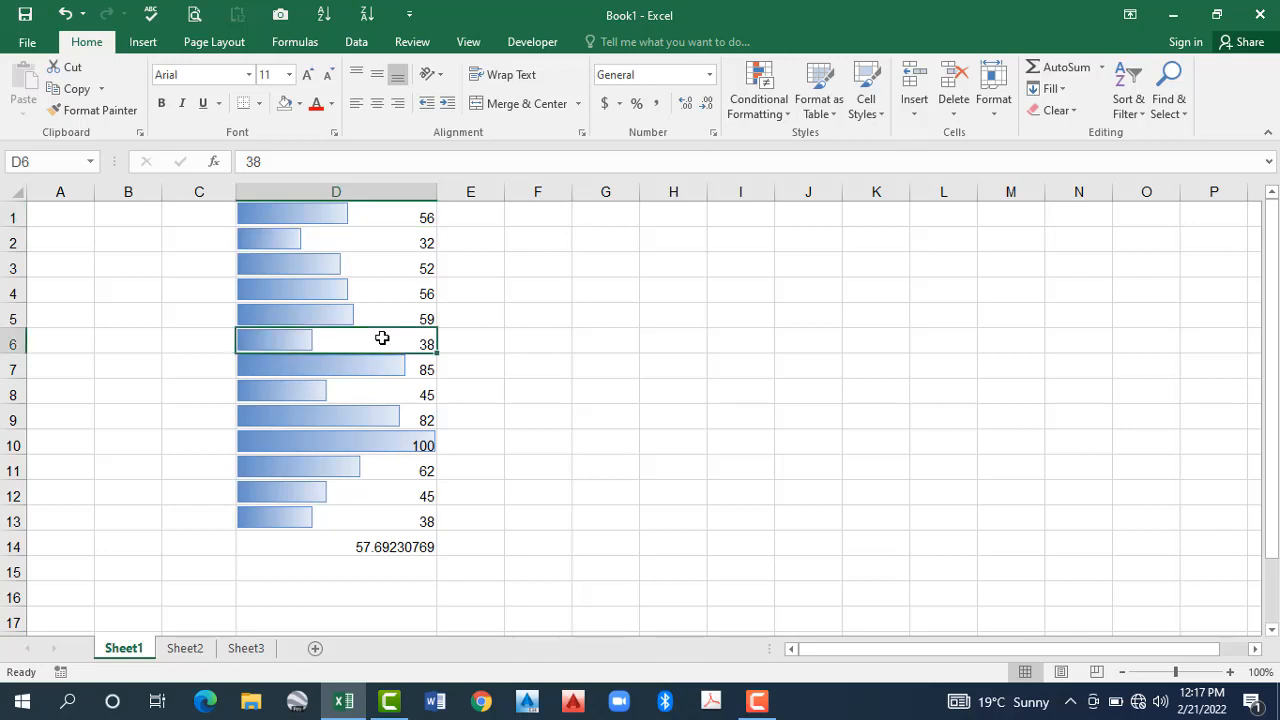
{"action": "type", "text": "500"}
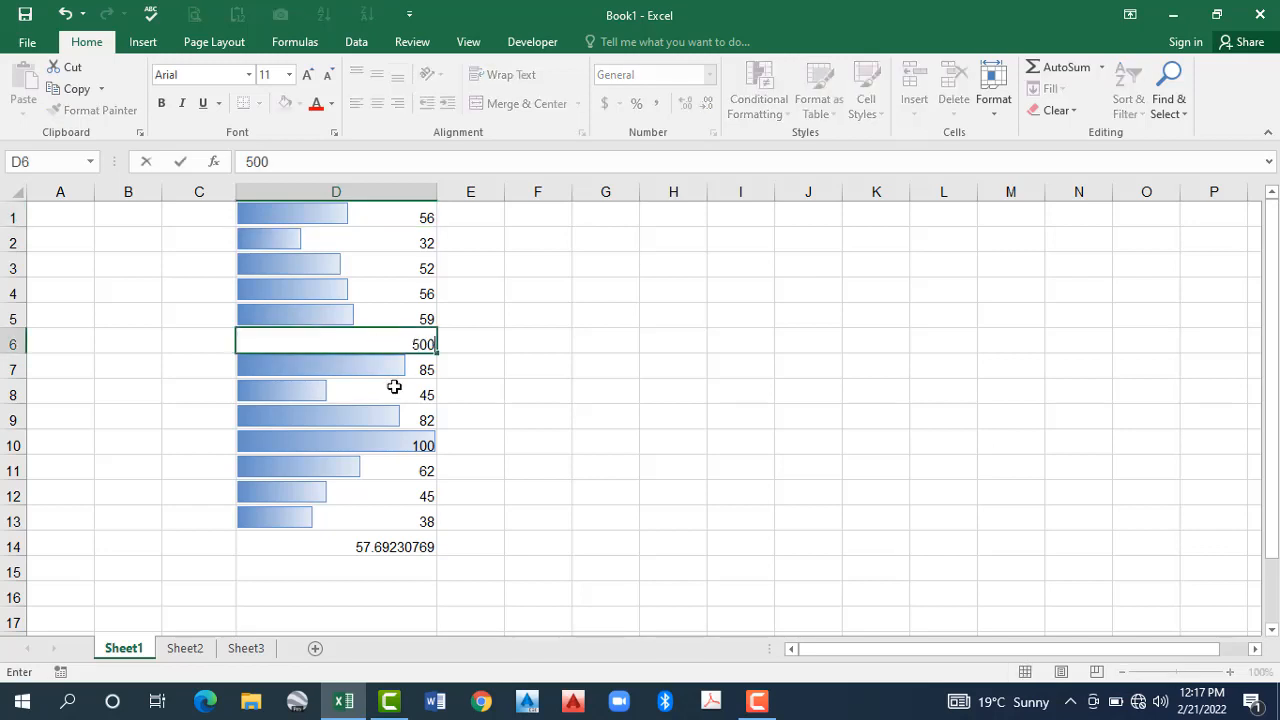
{"action": "key", "text": "Return"}
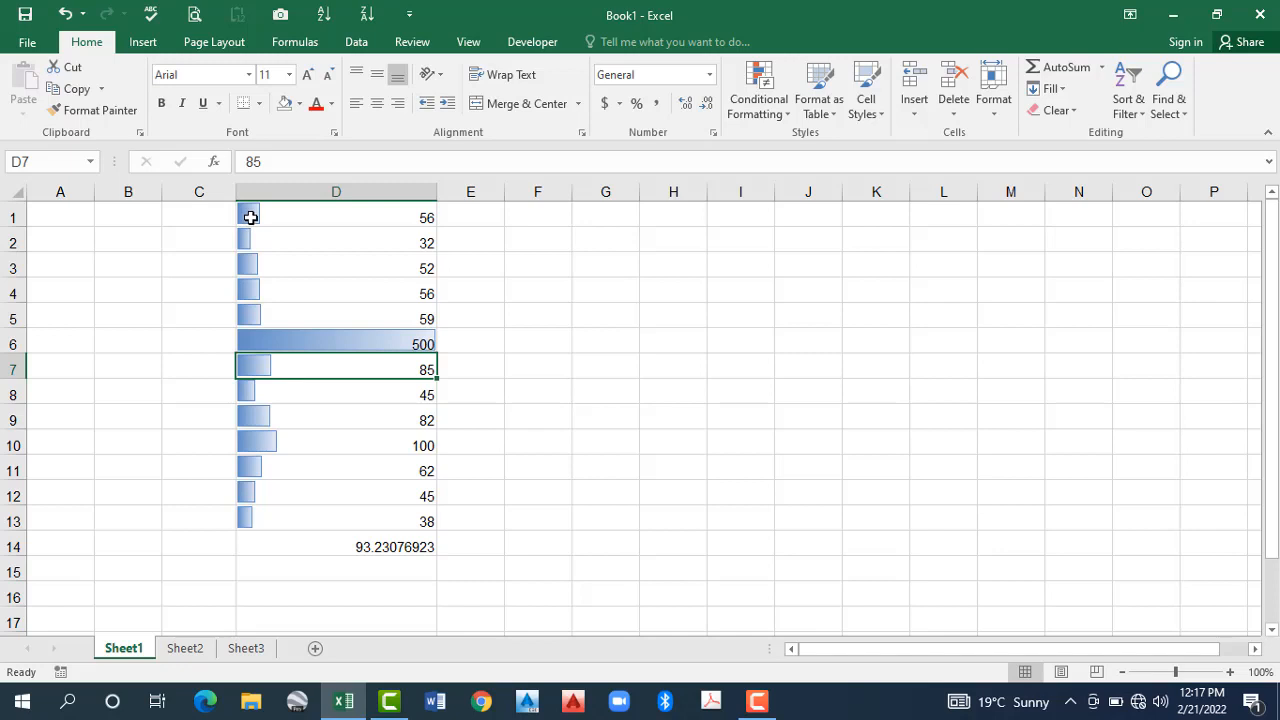
Step: Set the value in D6 to 200
{"action": "left_click", "coordinate": [331, 340]}
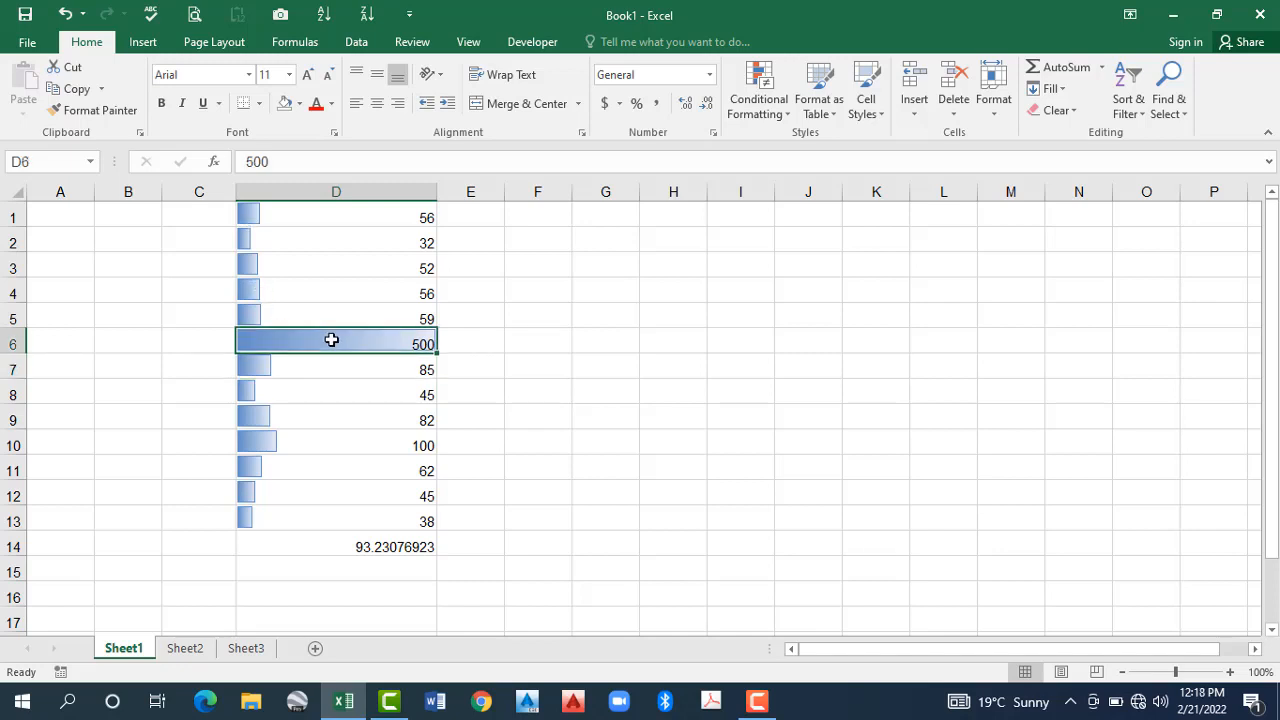
{"action": "type", "text": "200"}
{"action": "key", "text": "Return"}
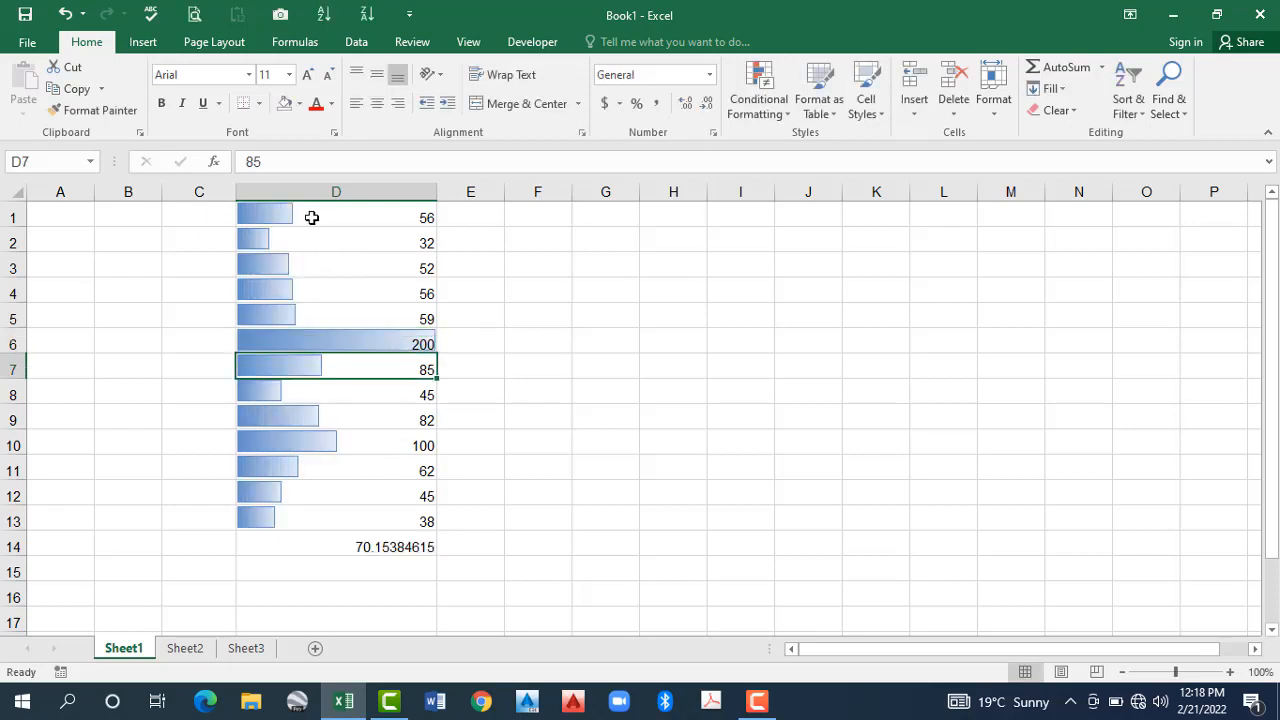
Step: Apply solid-fill red data bars to D1:D13
{"action": "left_click", "coordinate": [312, 217]}
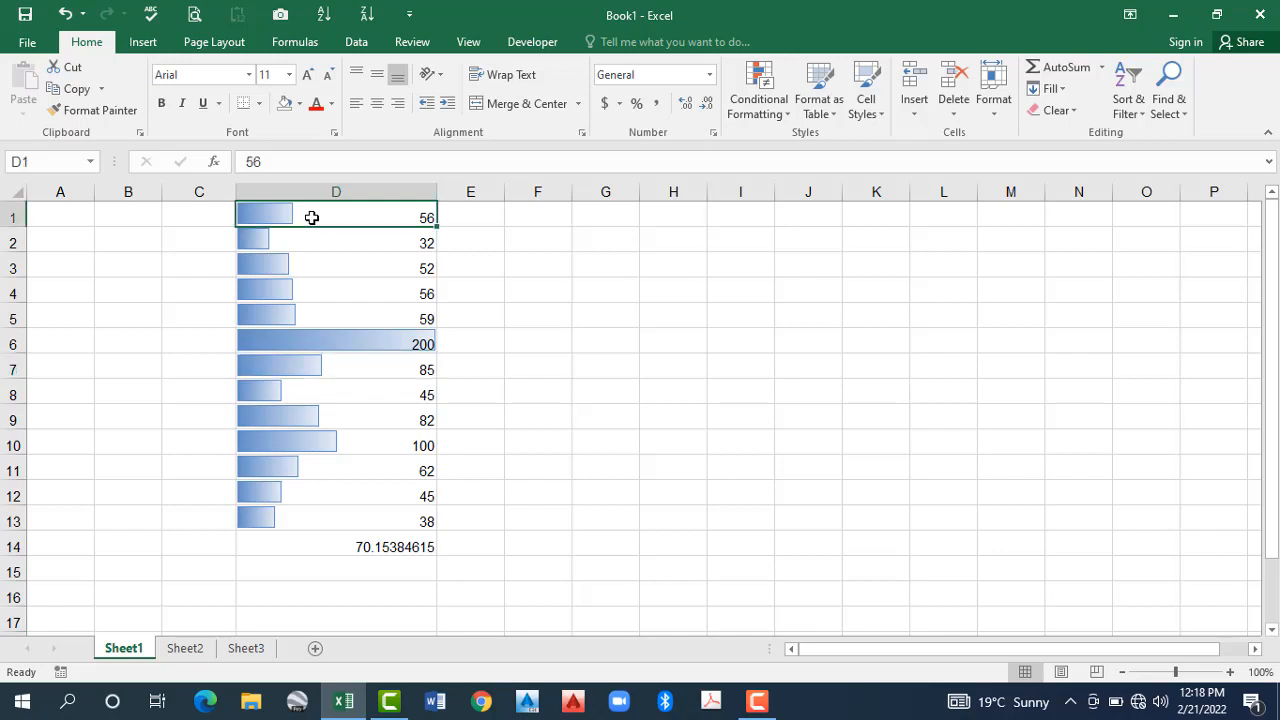
{"action": "key", "text": "ctrl+shift+Down"}
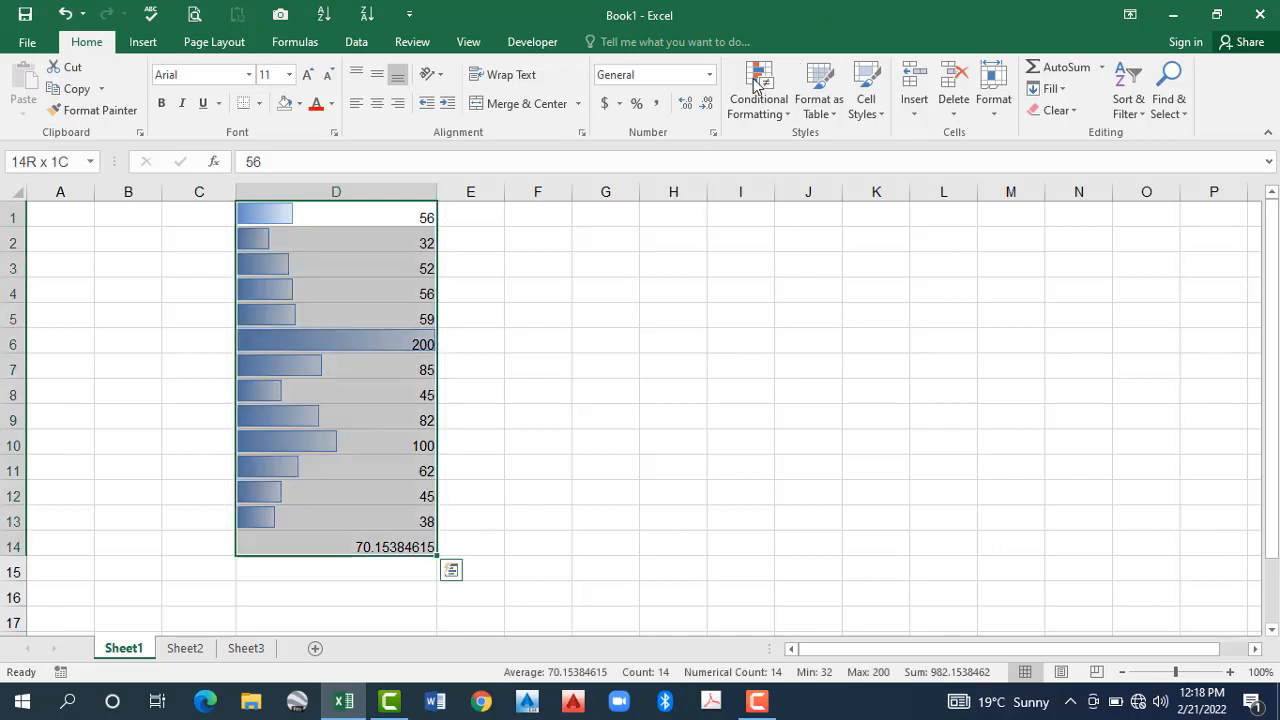
{"action": "key", "text": "shift+Up"}
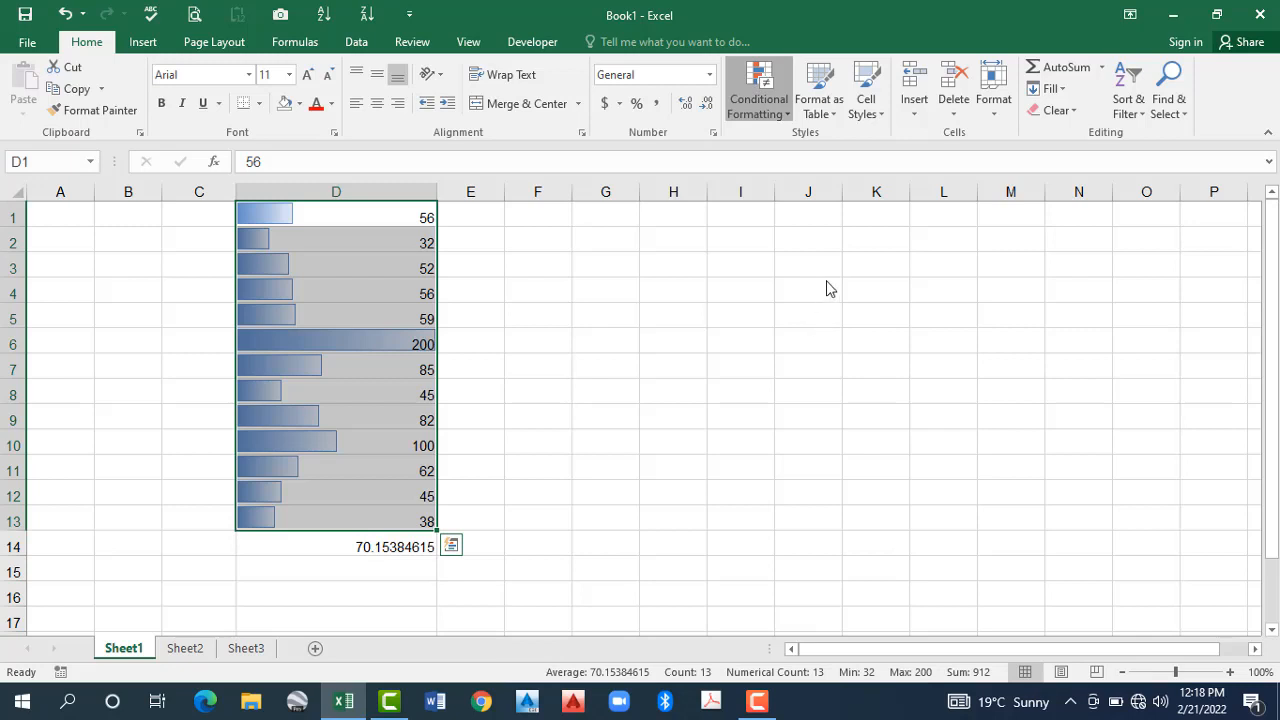
{"action": "key", "text": "alt+h"}
{"action": "key", "text": "l"}
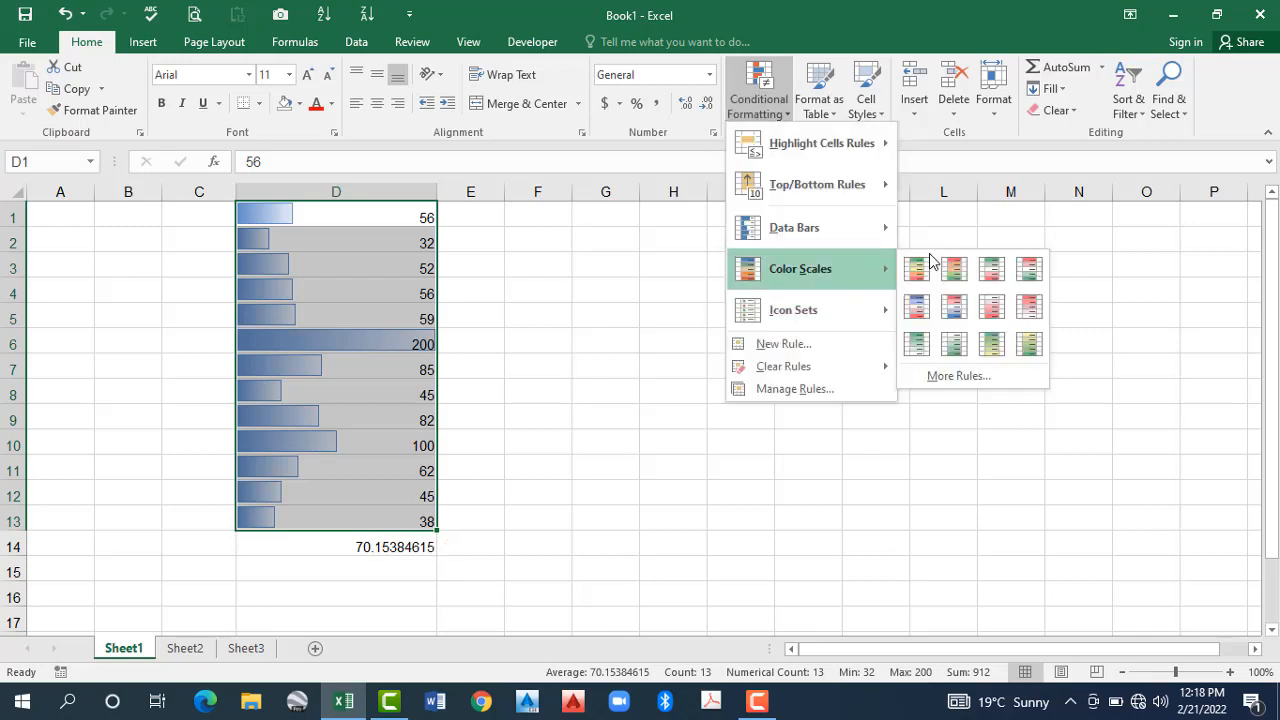
{"action": "mouse_move", "coordinate": [850, 228]}
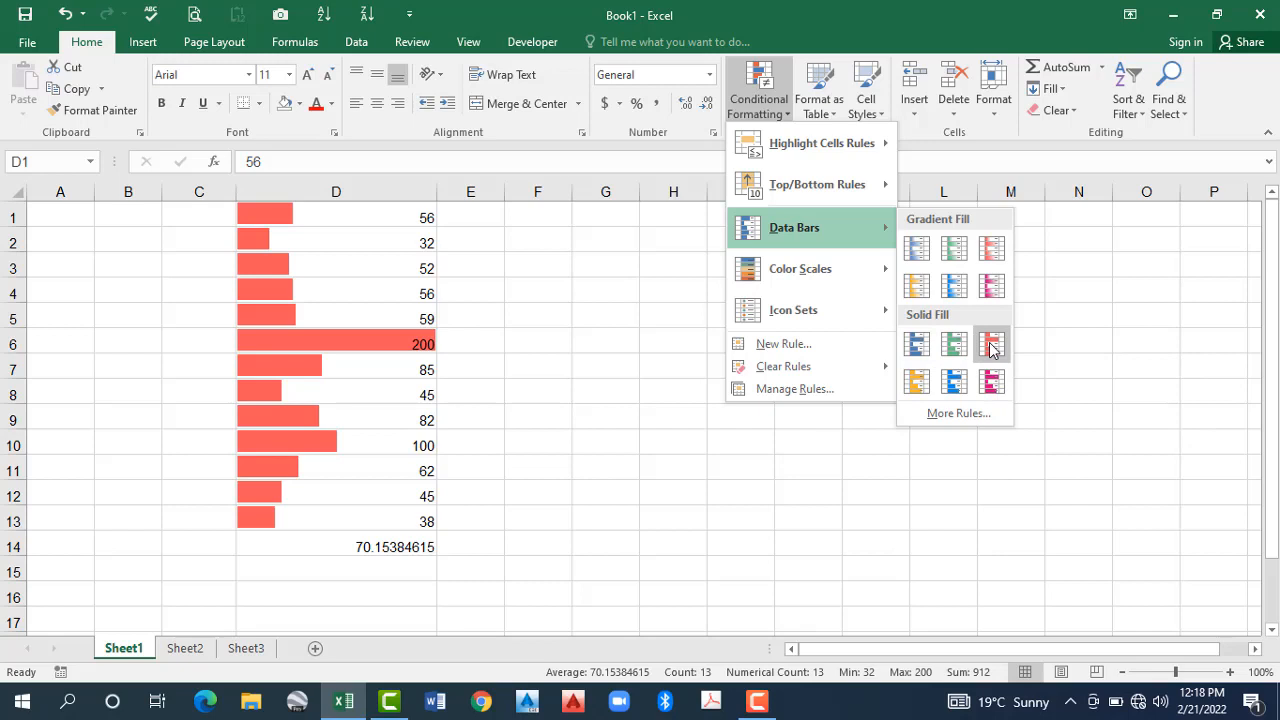
Step: Open the data bar rule on D1:D13 for editing and set its bar color to dark orange
{"action": "left_click", "coordinate": [773, 112]}
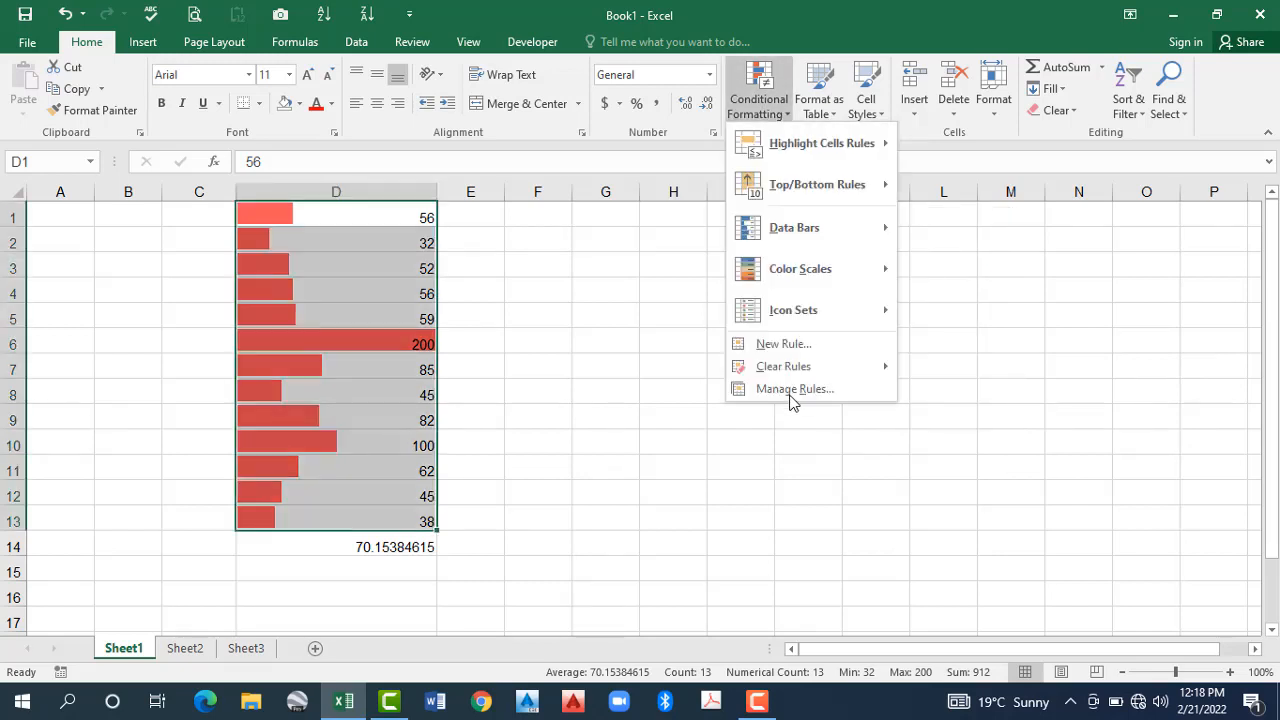
{"action": "left_click", "coordinate": [790, 390]}
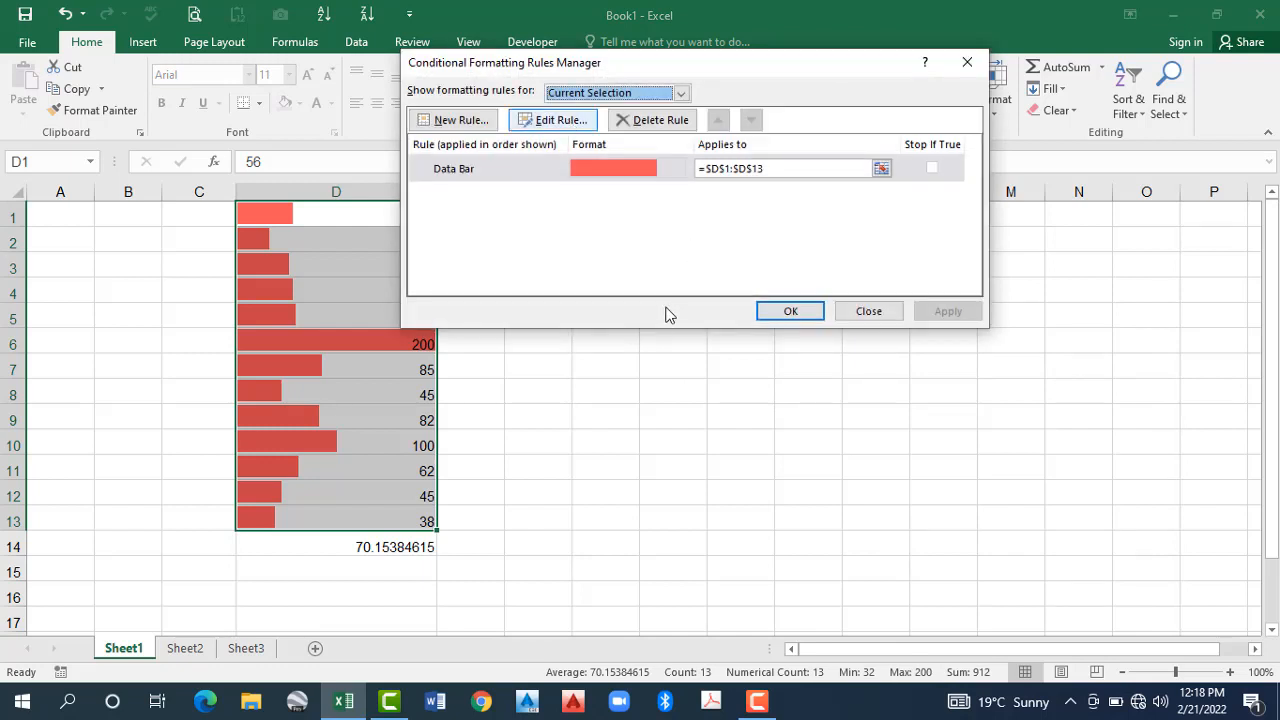
{"action": "left_click", "coordinate": [676, 358]}
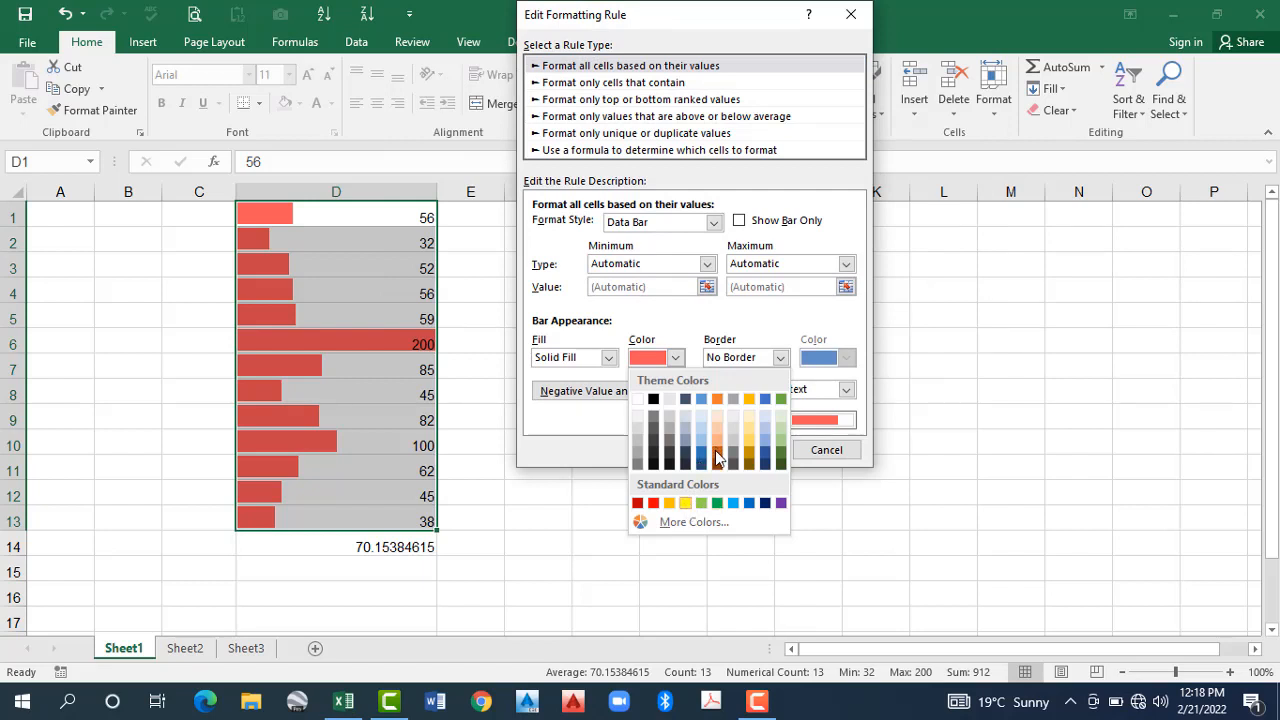
{"action": "left_click", "coordinate": [717, 450]}
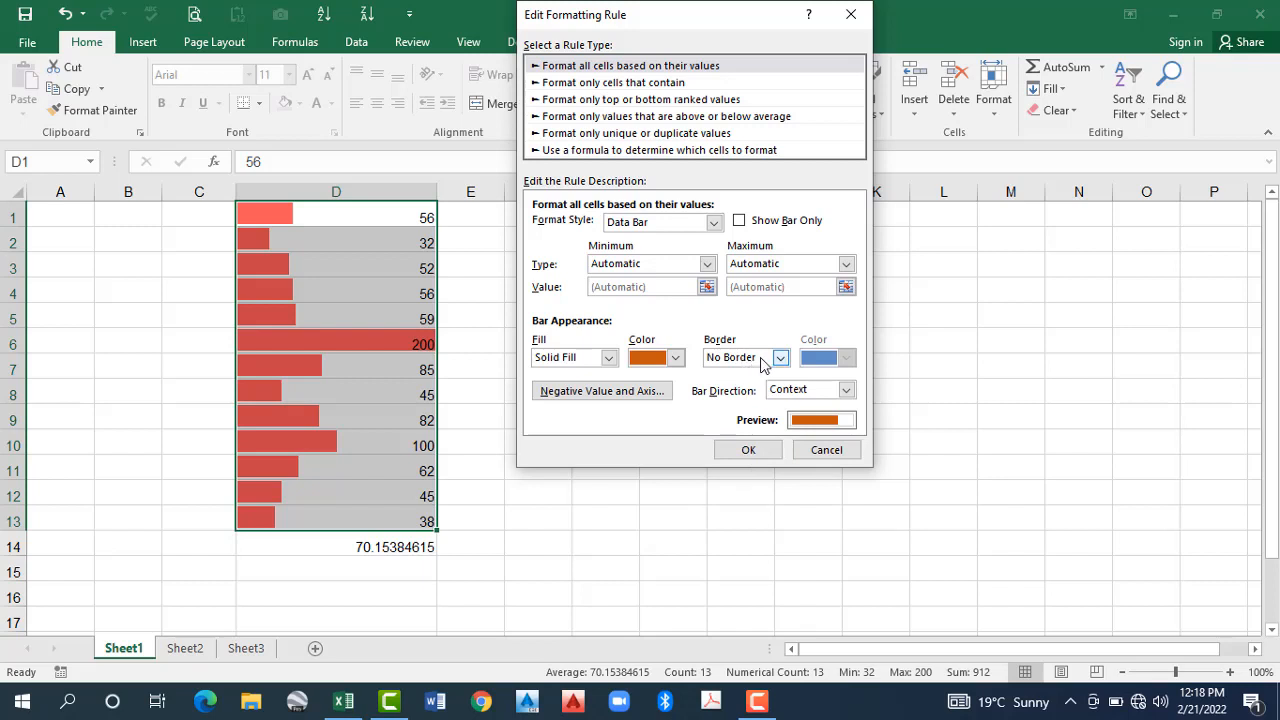
Step: Give the data bars a solid green border and apply the edited rule to D1:D13
{"action": "left_click", "coordinate": [779, 358]}
{"action": "left_click", "coordinate": [744, 389]}
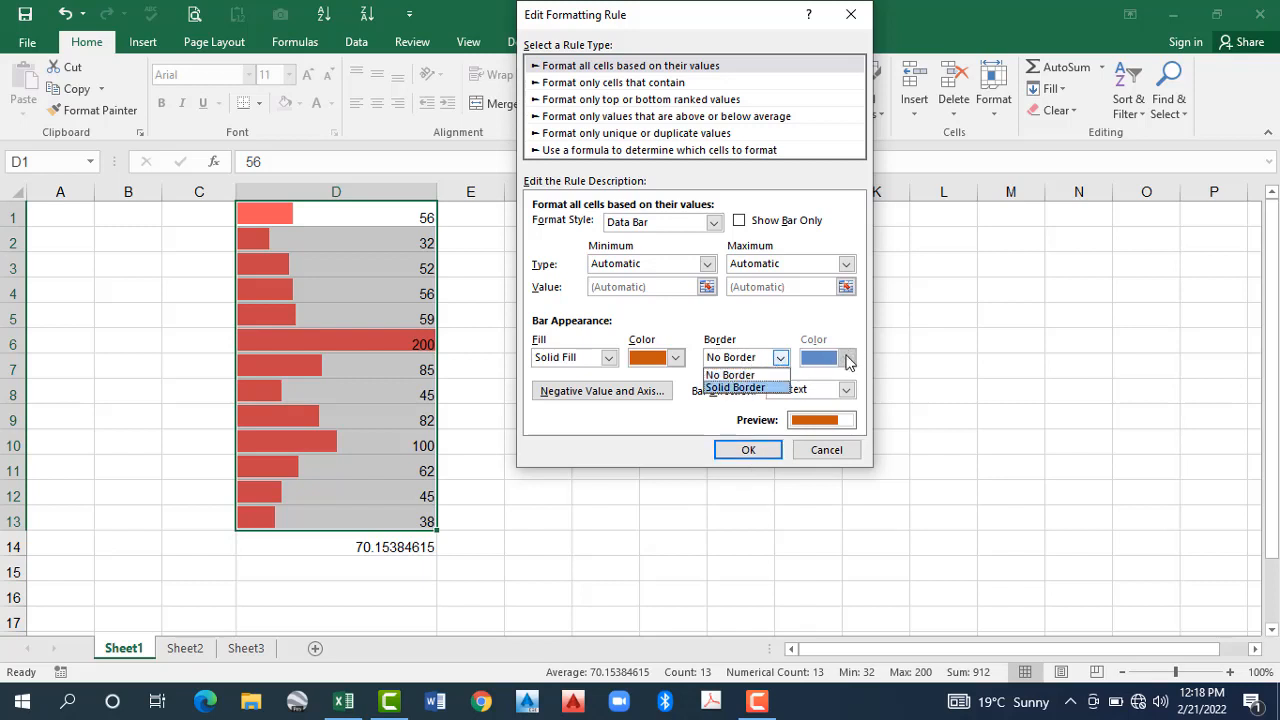
{"action": "left_click", "coordinate": [846, 359]}
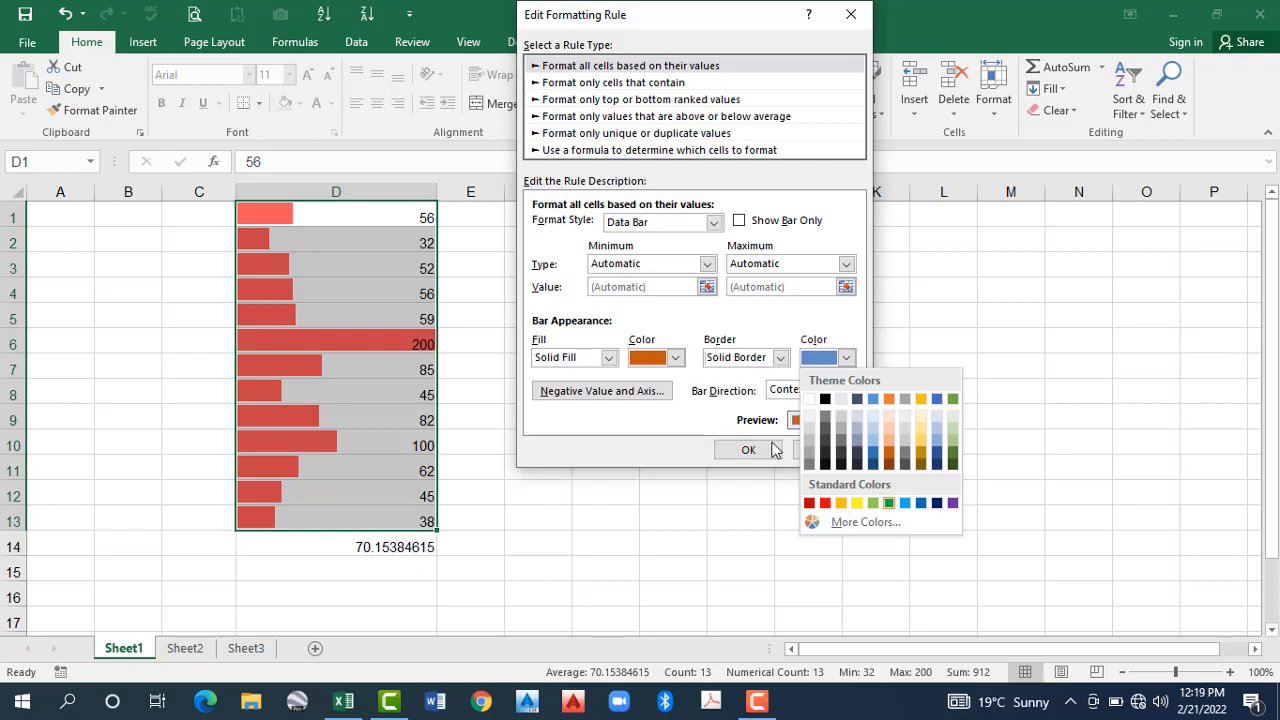
{"action": "left_click", "coordinate": [889, 503]}
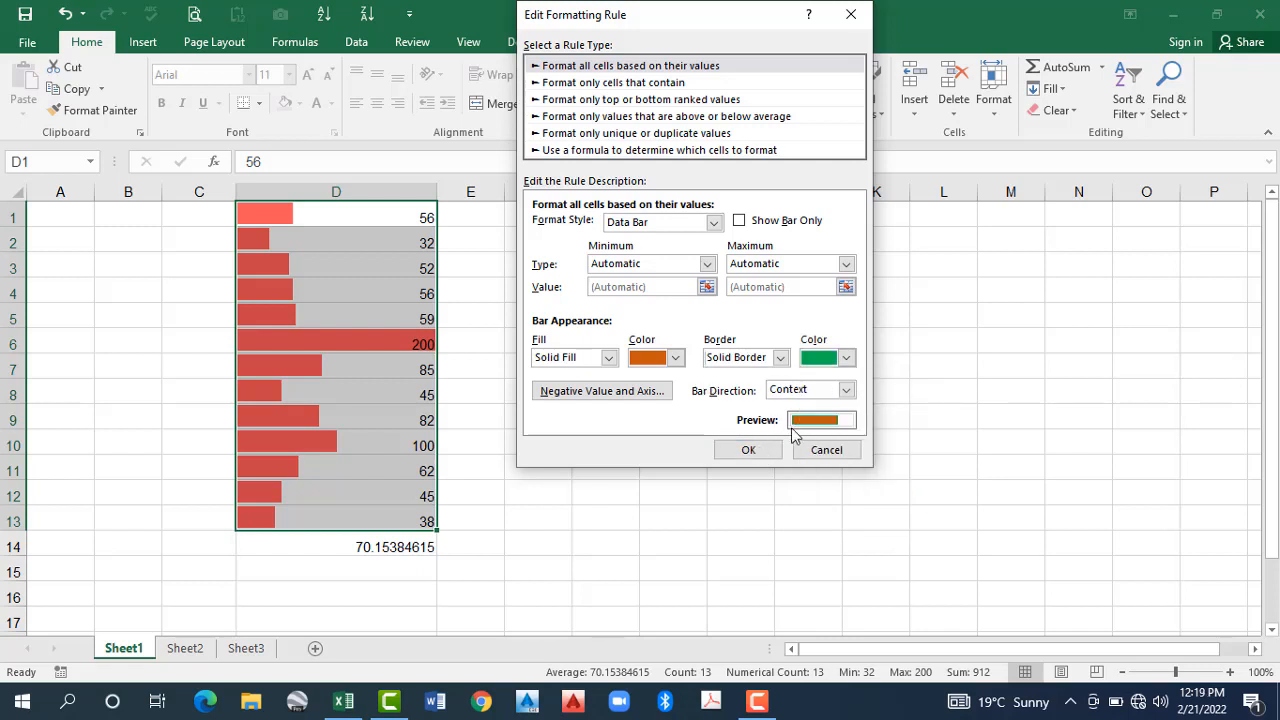
{"action": "left_click", "coordinate": [755, 456]}
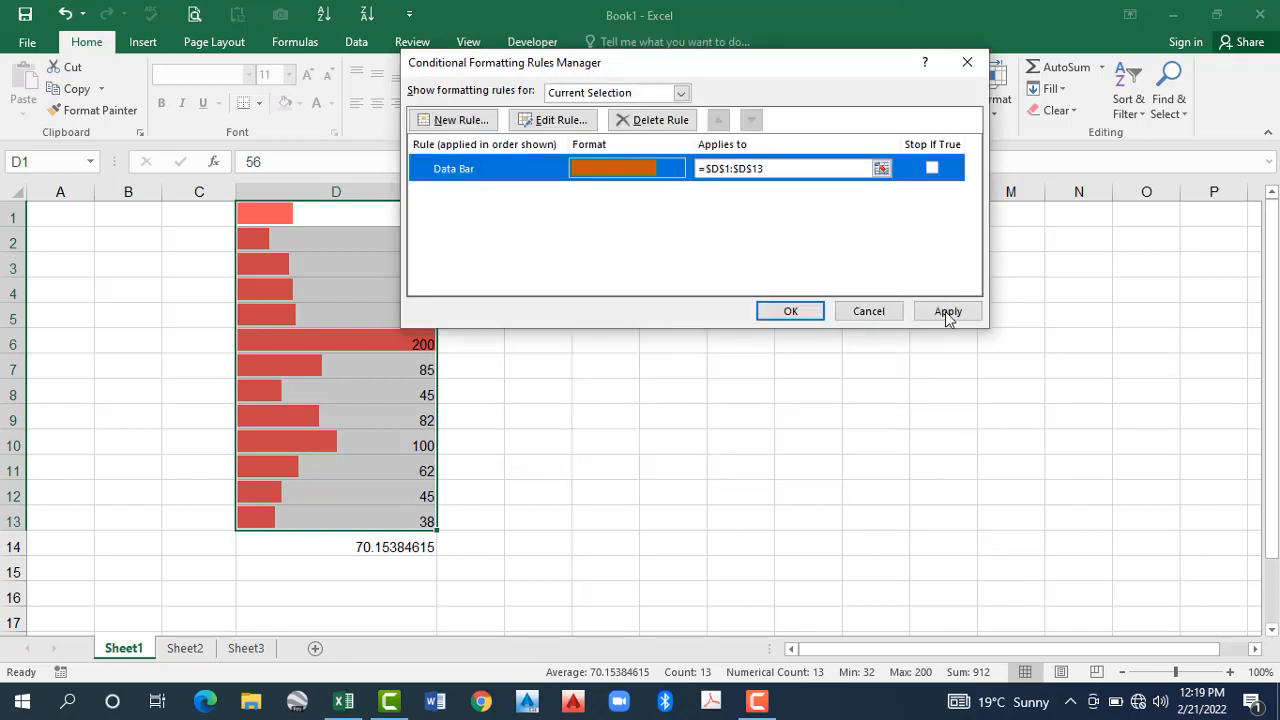
{"action": "left_click", "coordinate": [805, 310]}
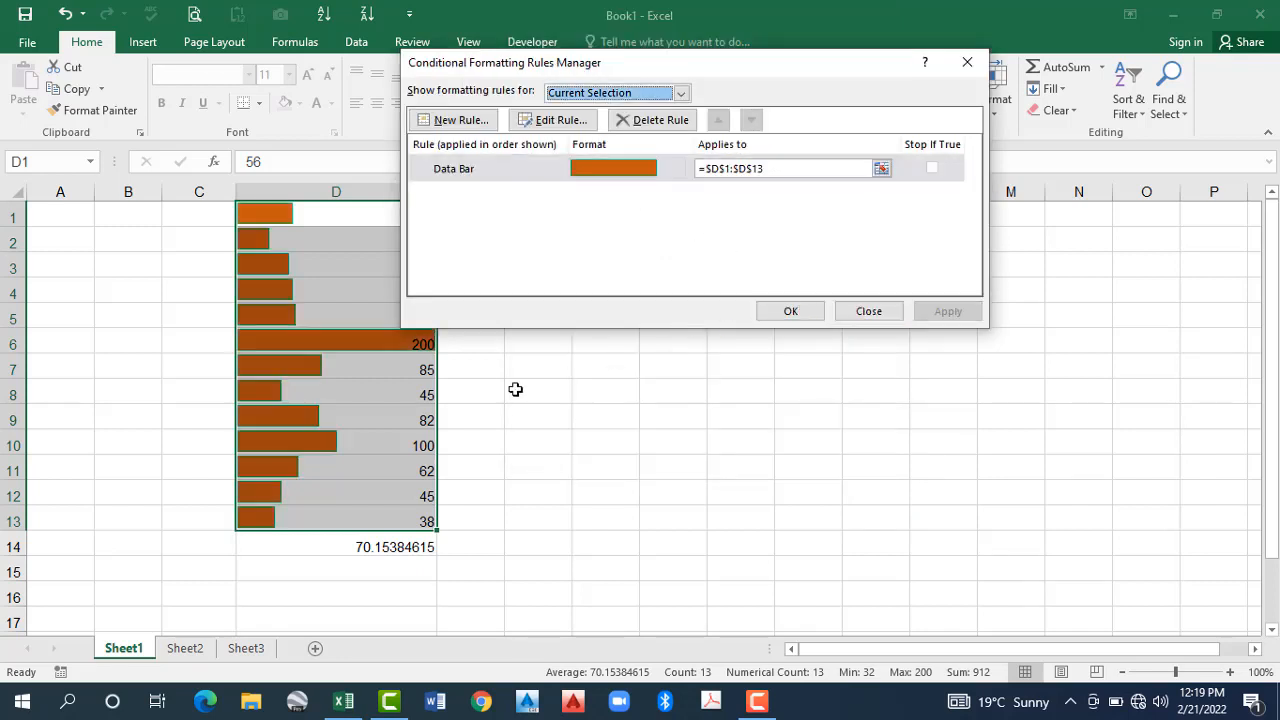
{"action": "left_click", "coordinate": [344, 398]}
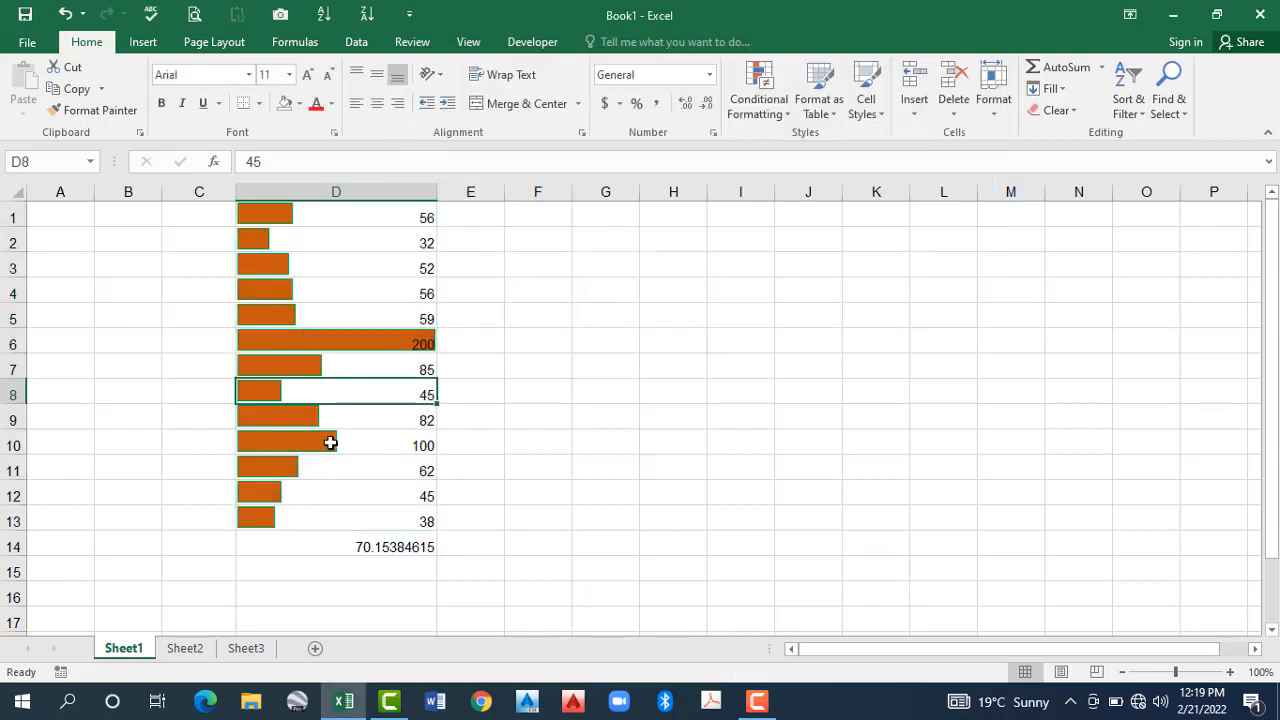
Step: Clear the conditional formatting rules from D1:D14
{"action": "left_click", "coordinate": [352, 207]}
{"action": "key", "text": "ctrl+shift+Down"}
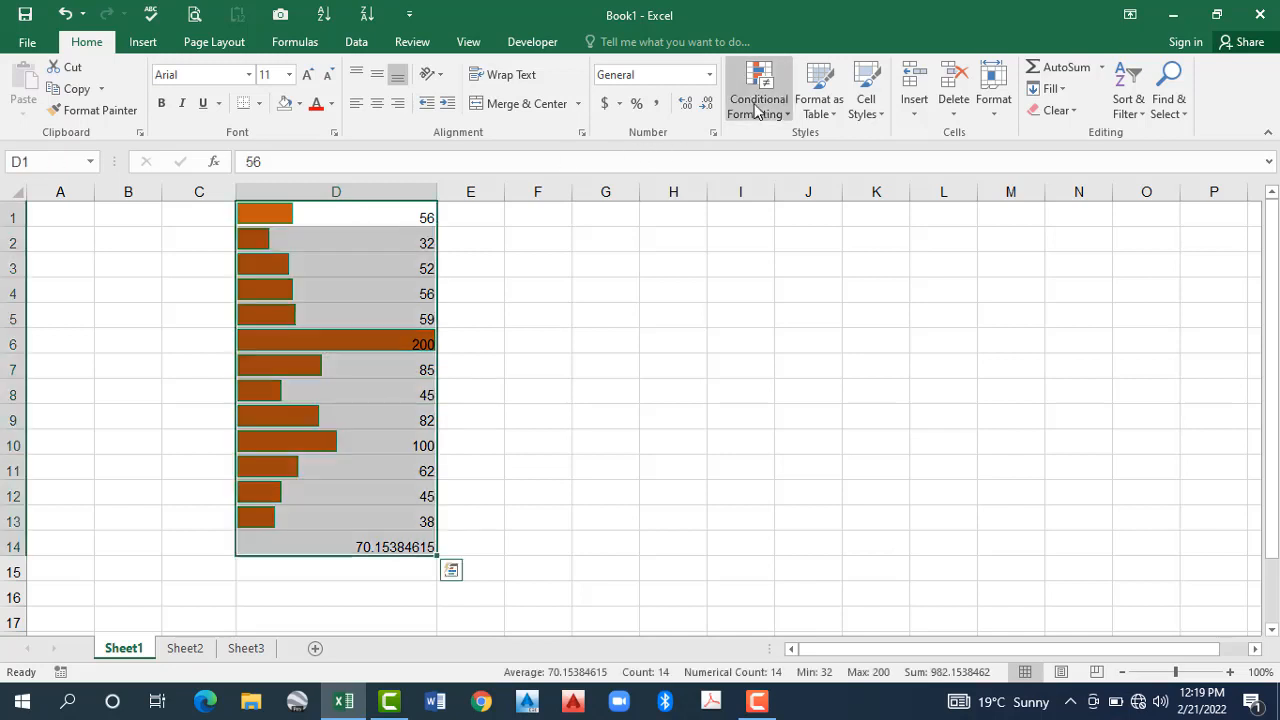
{"action": "left_click", "coordinate": [760, 104]}
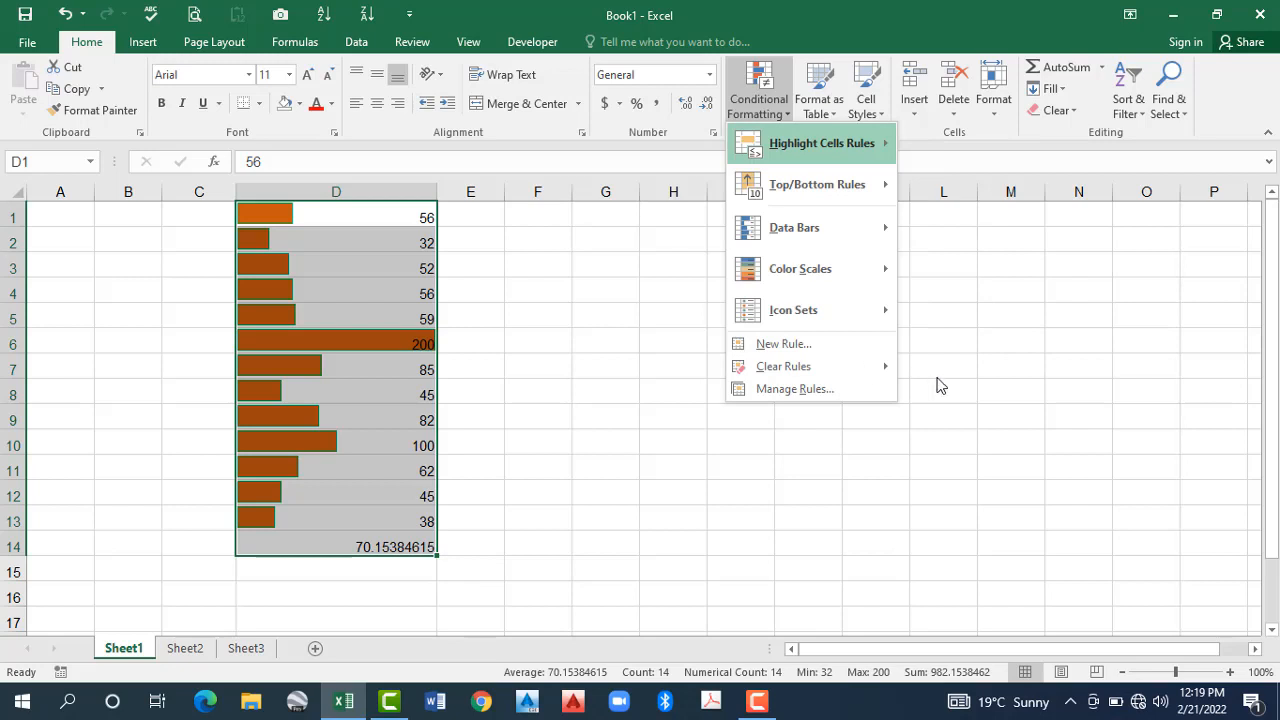
{"action": "mouse_move", "coordinate": [837, 367]}
{"action": "key", "text": "Return"}
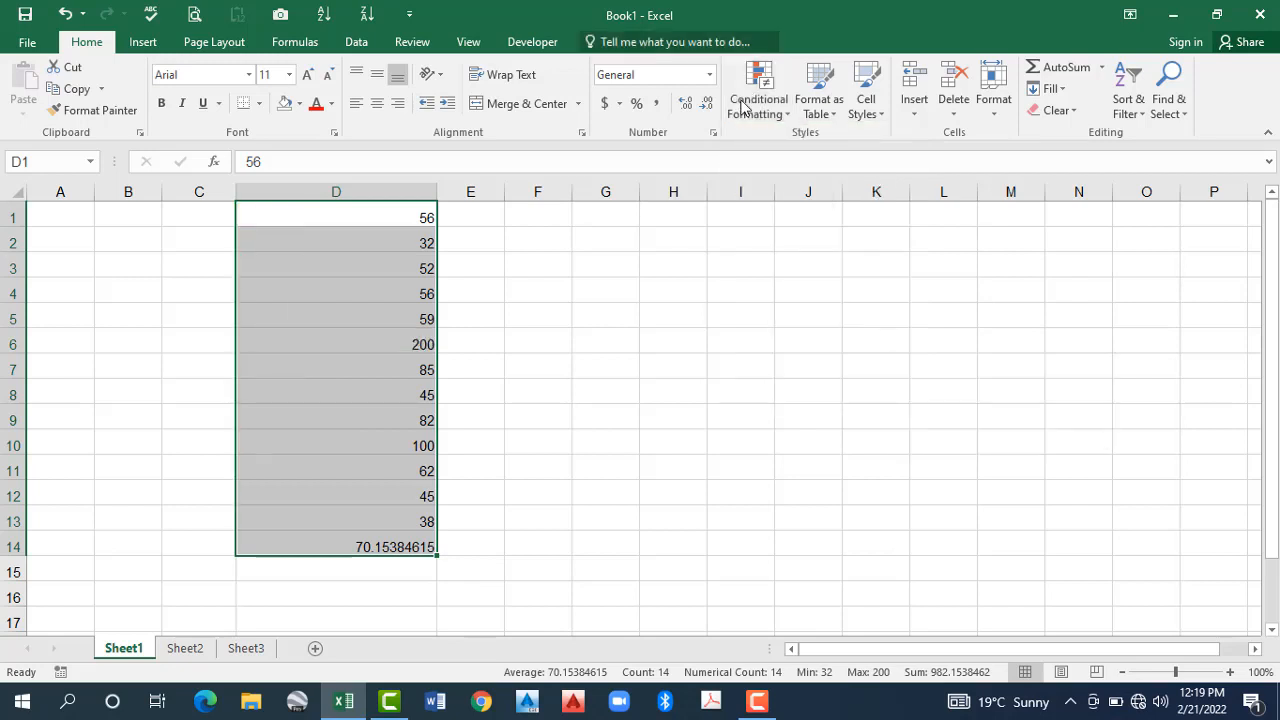
Step: Apply the colored three-arrow directional icon set to D1:D13 and compare the arrows in D5 and D10
{"action": "left_click", "coordinate": [743, 107]}
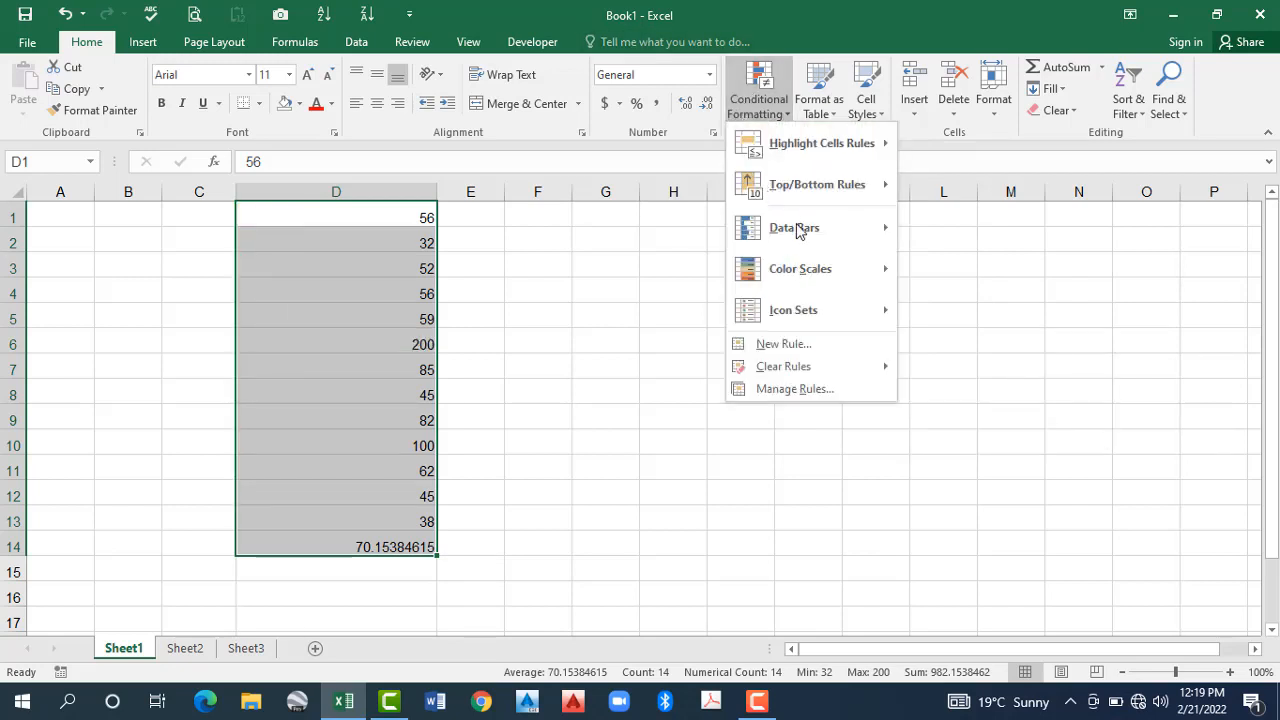
{"action": "mouse_move", "coordinate": [840, 269]}
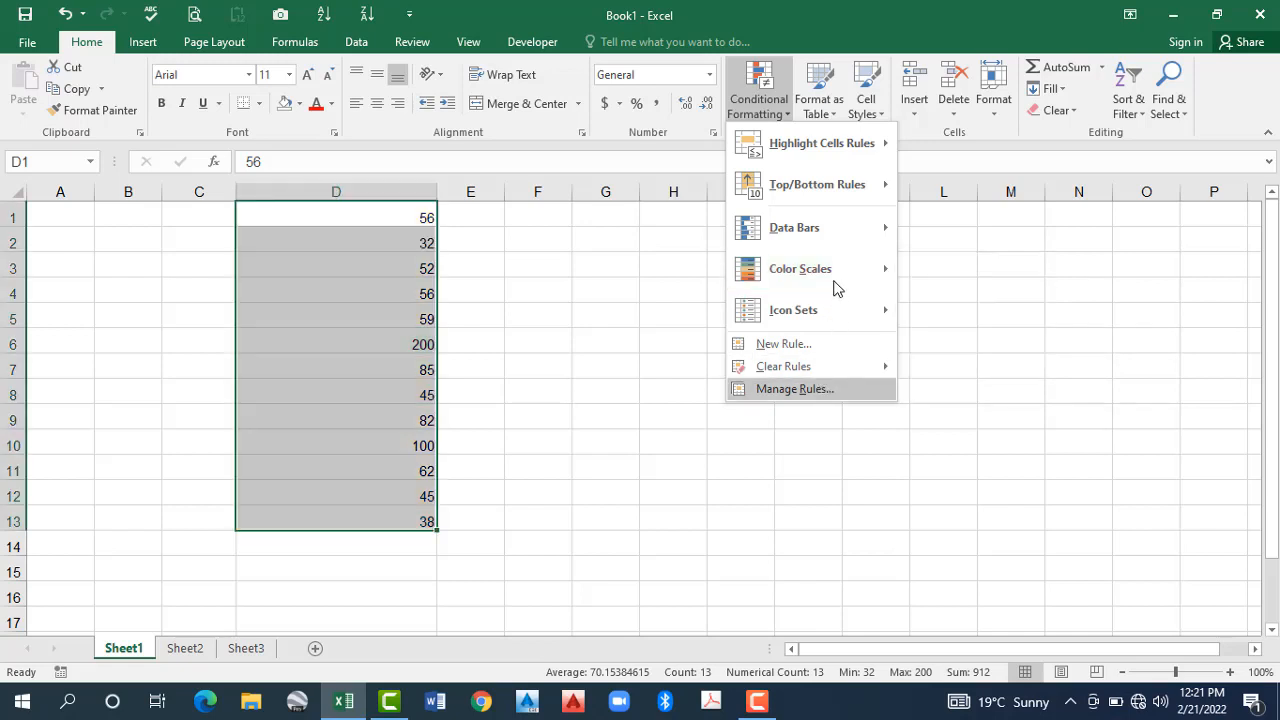
{"action": "mouse_move", "coordinate": [840, 310]}
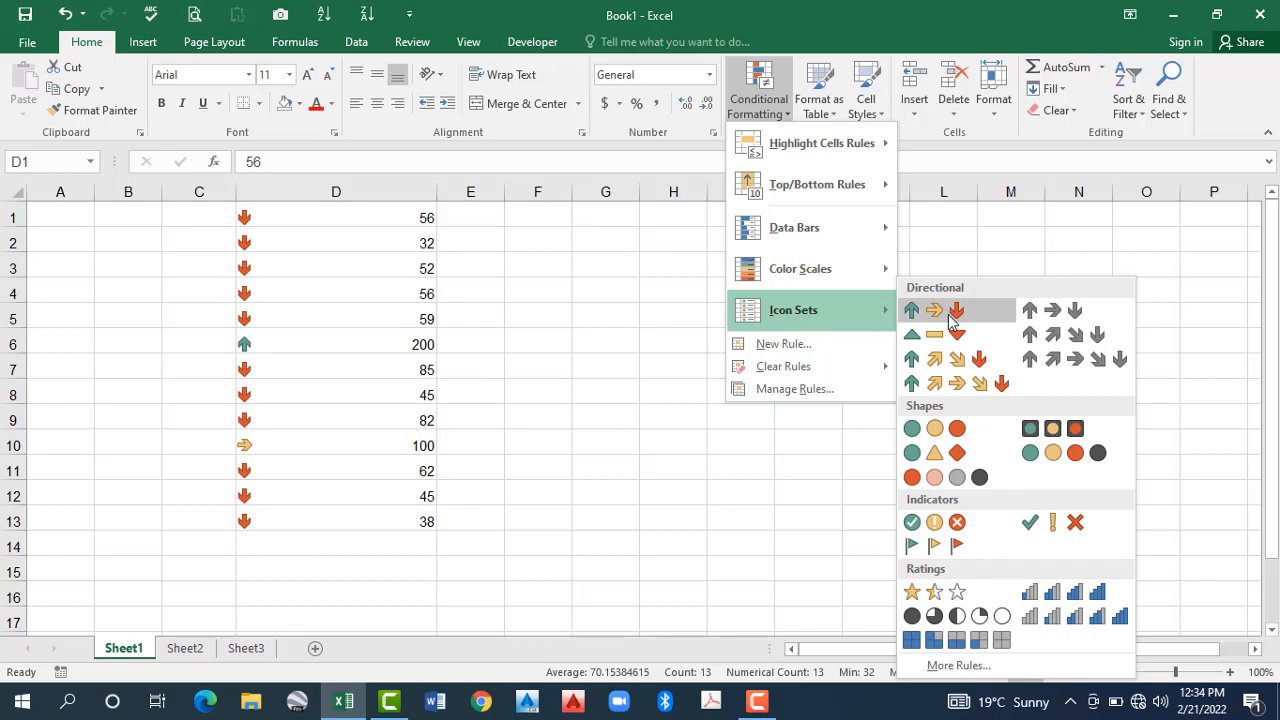
{"action": "left_click", "coordinate": [309, 380]}
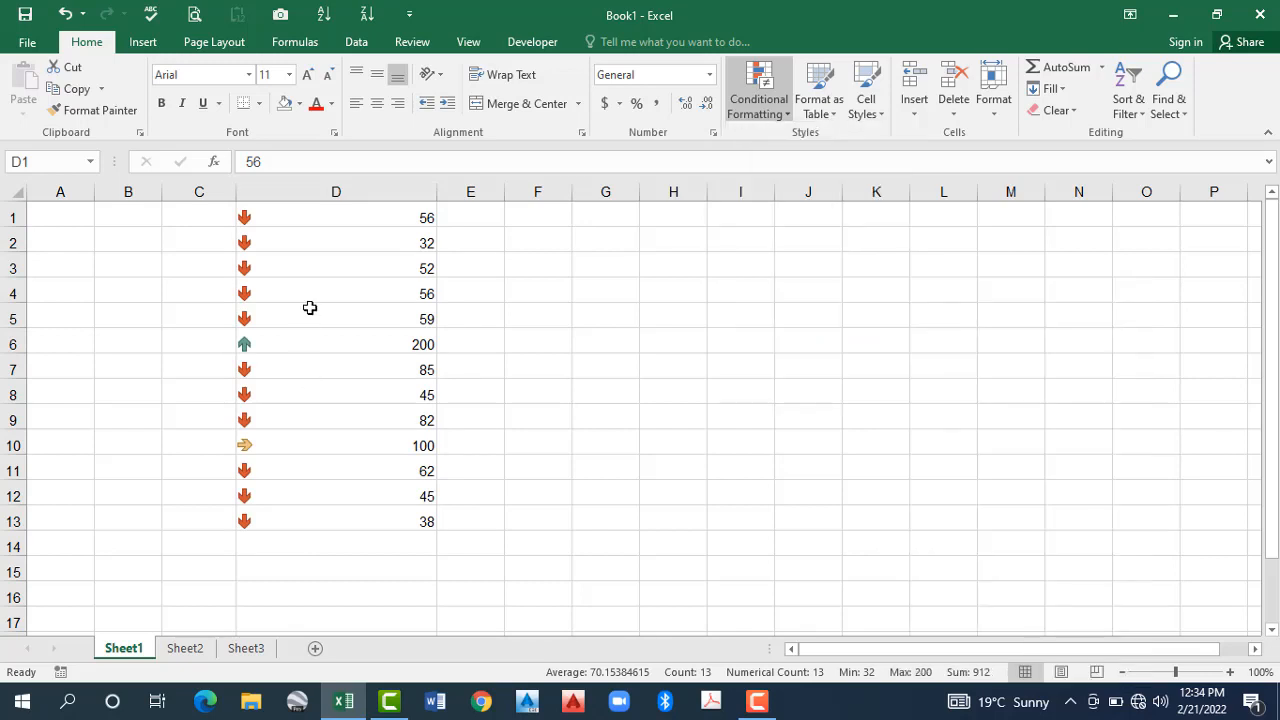
{"action": "left_click", "coordinate": [273, 310]}
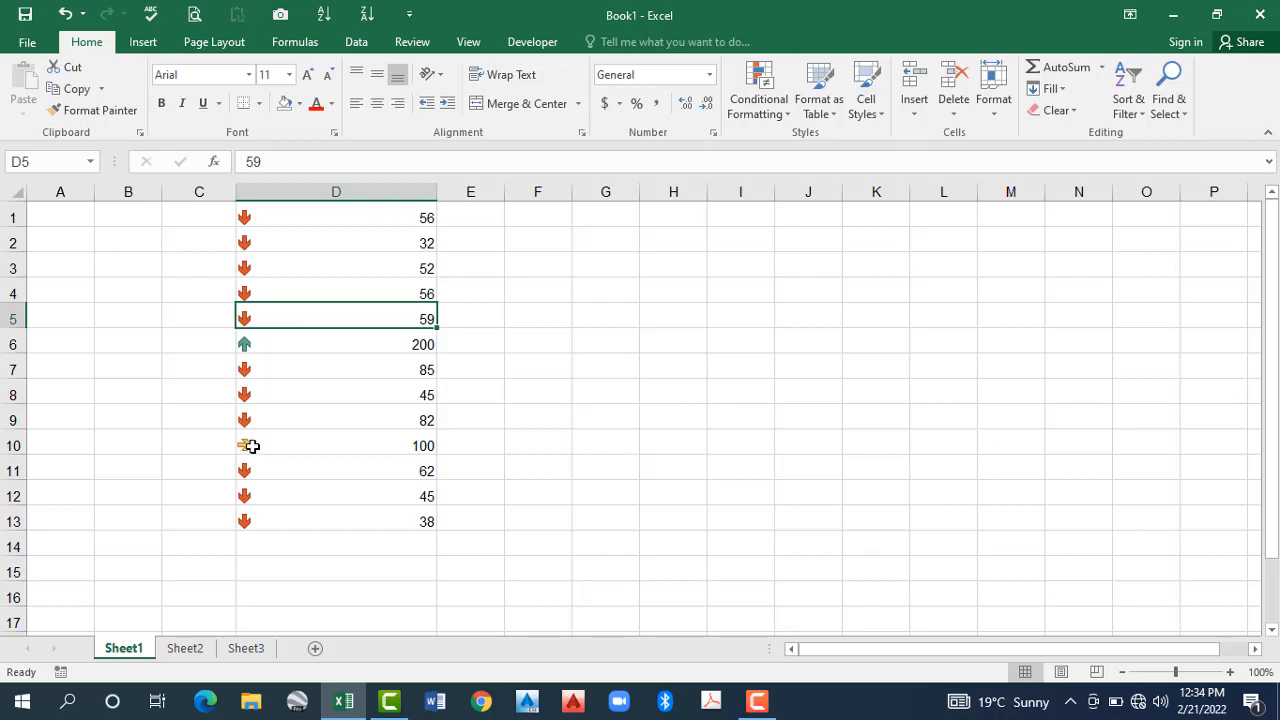
{"action": "left_click", "coordinate": [283, 447]}
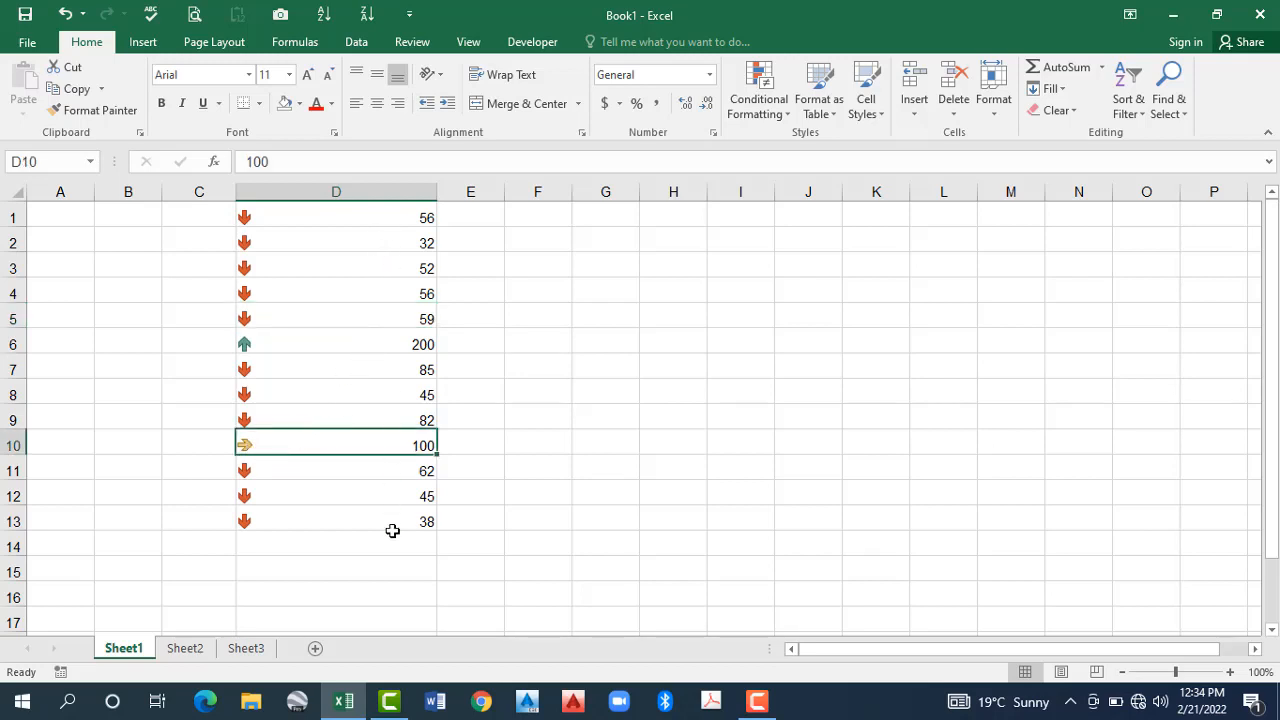
Step: Open the icon set rule on D1:D13 for editing and review its comparison operators and threshold type options
{"action": "left_click_drag", "start_coordinate": [300, 218], "coordinate": [300, 521]}
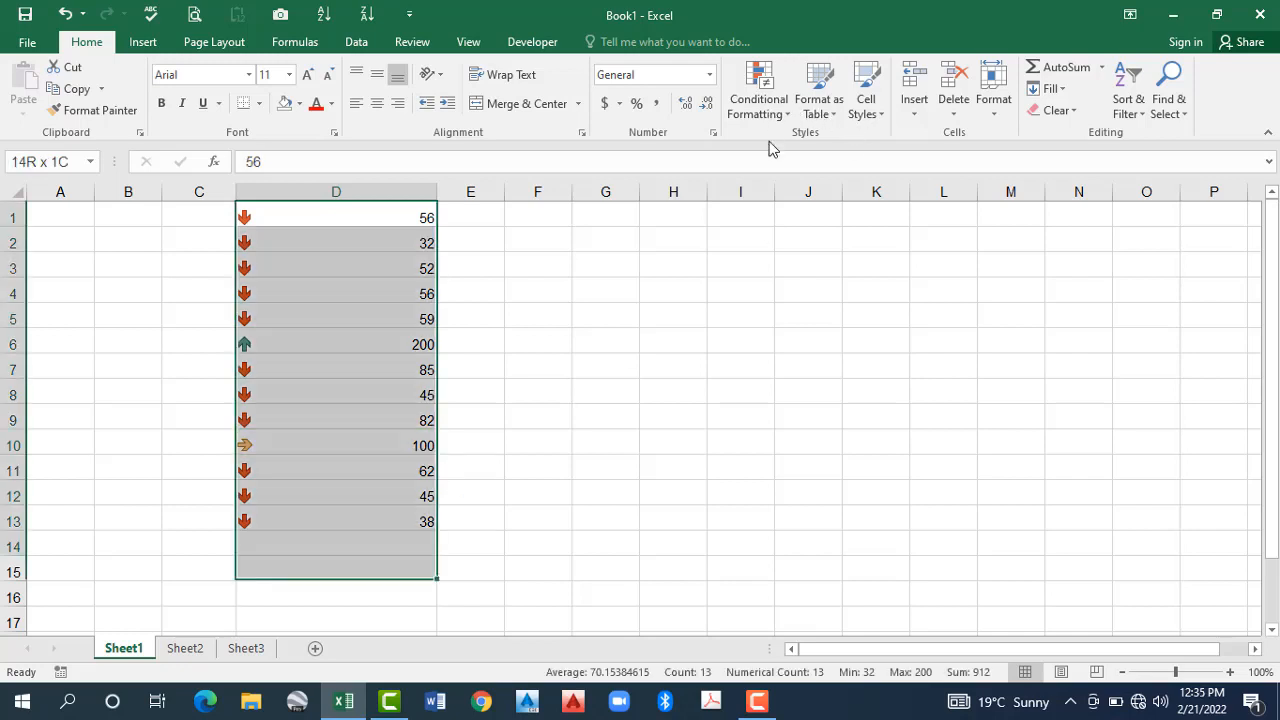
{"action": "left_click", "coordinate": [758, 98]}
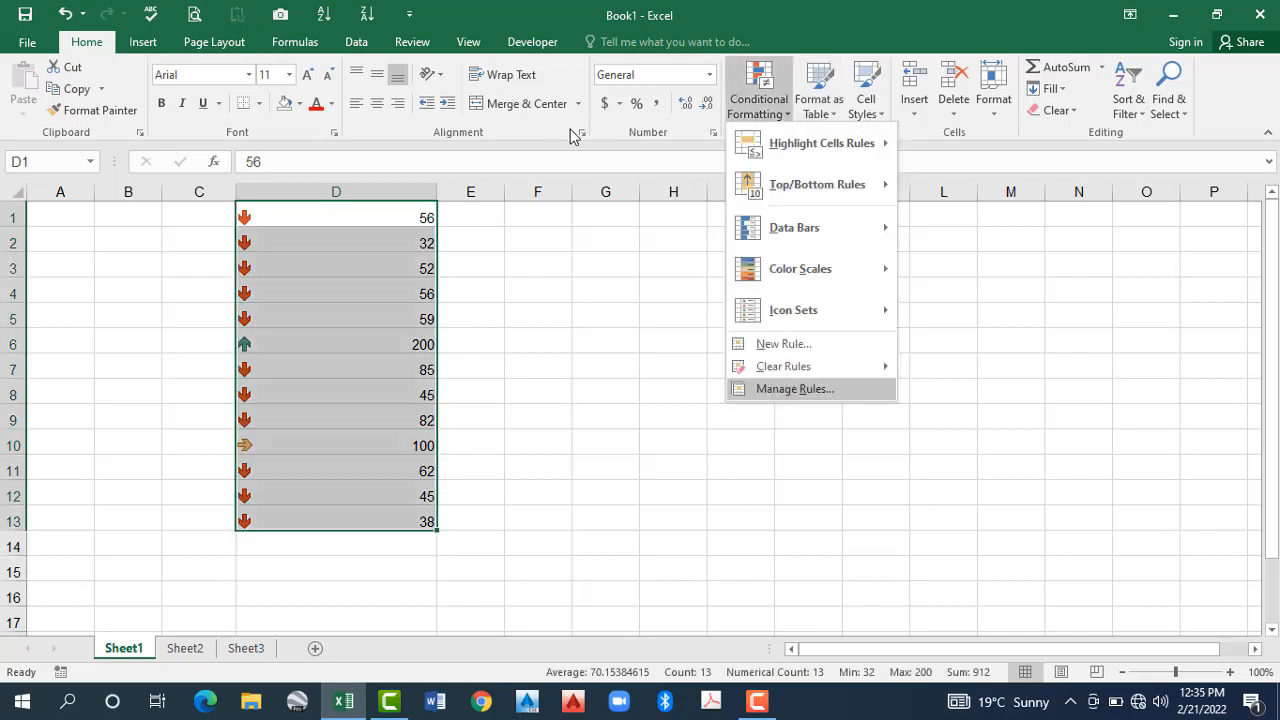
{"action": "key", "text": "Return"}
{"action": "left_click", "coordinate": [569, 121]}
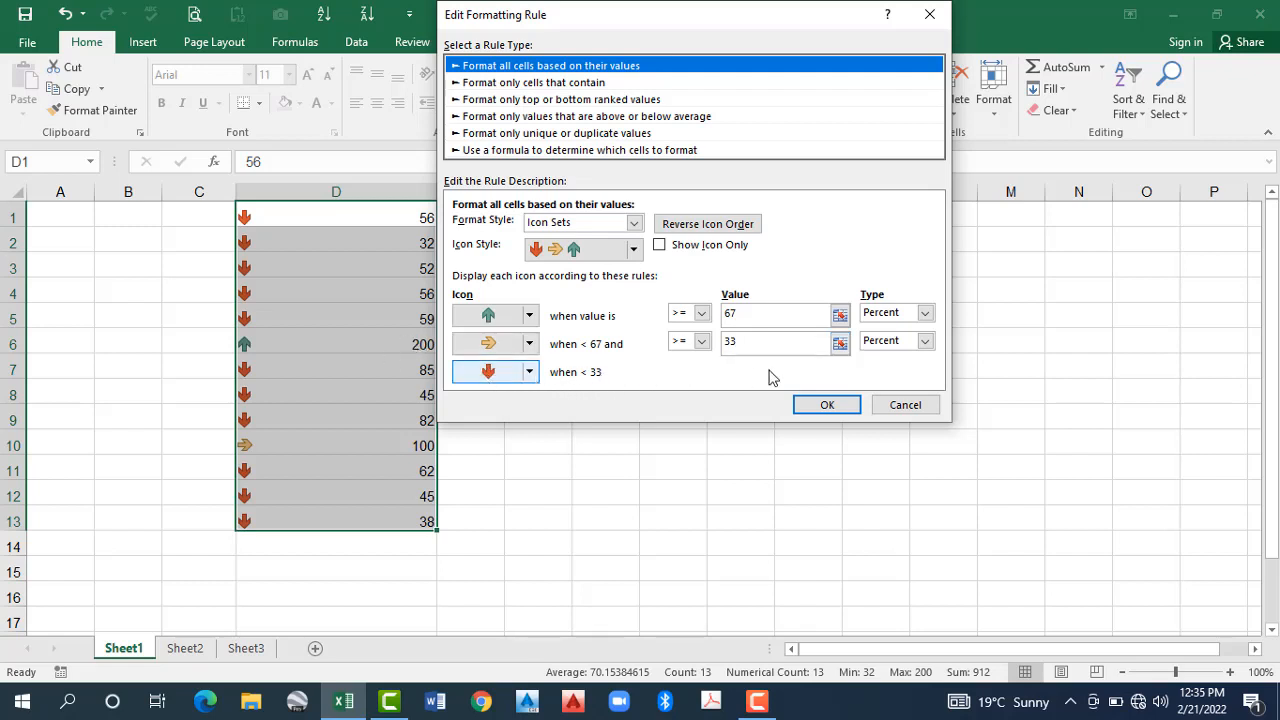
{"action": "left_click", "coordinate": [701, 316]}
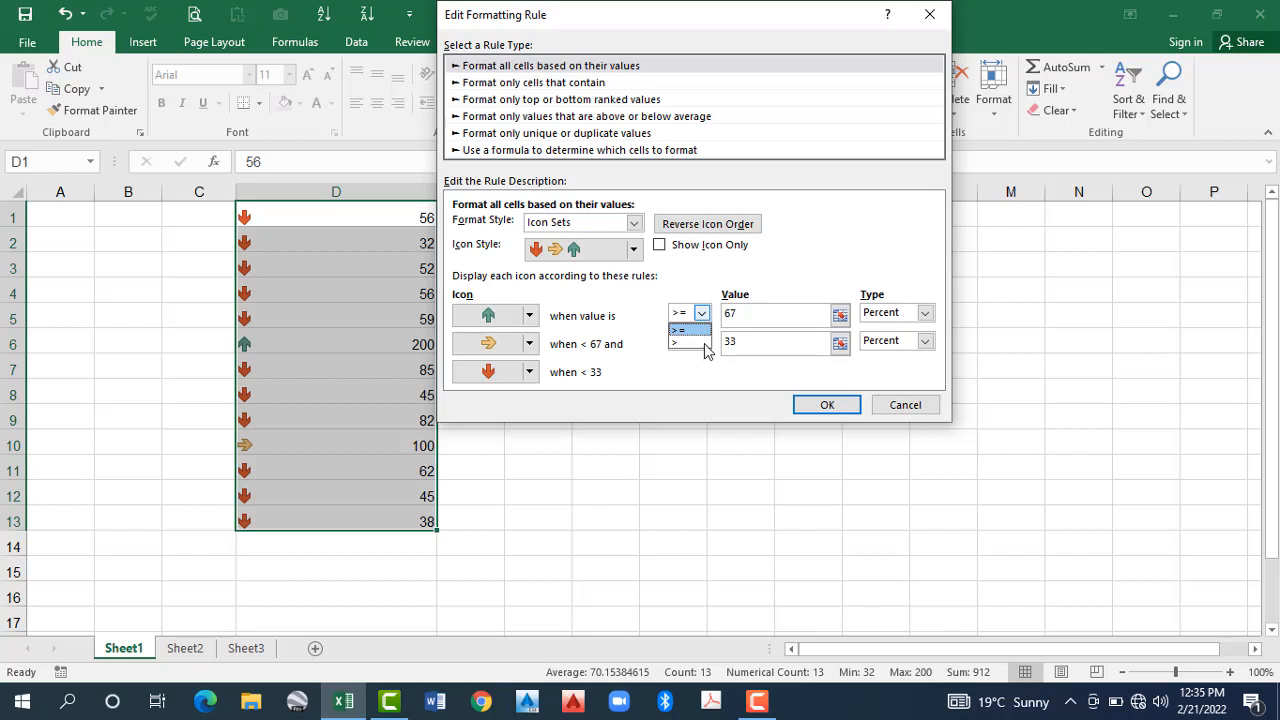
{"action": "left_click", "coordinate": [705, 344]}
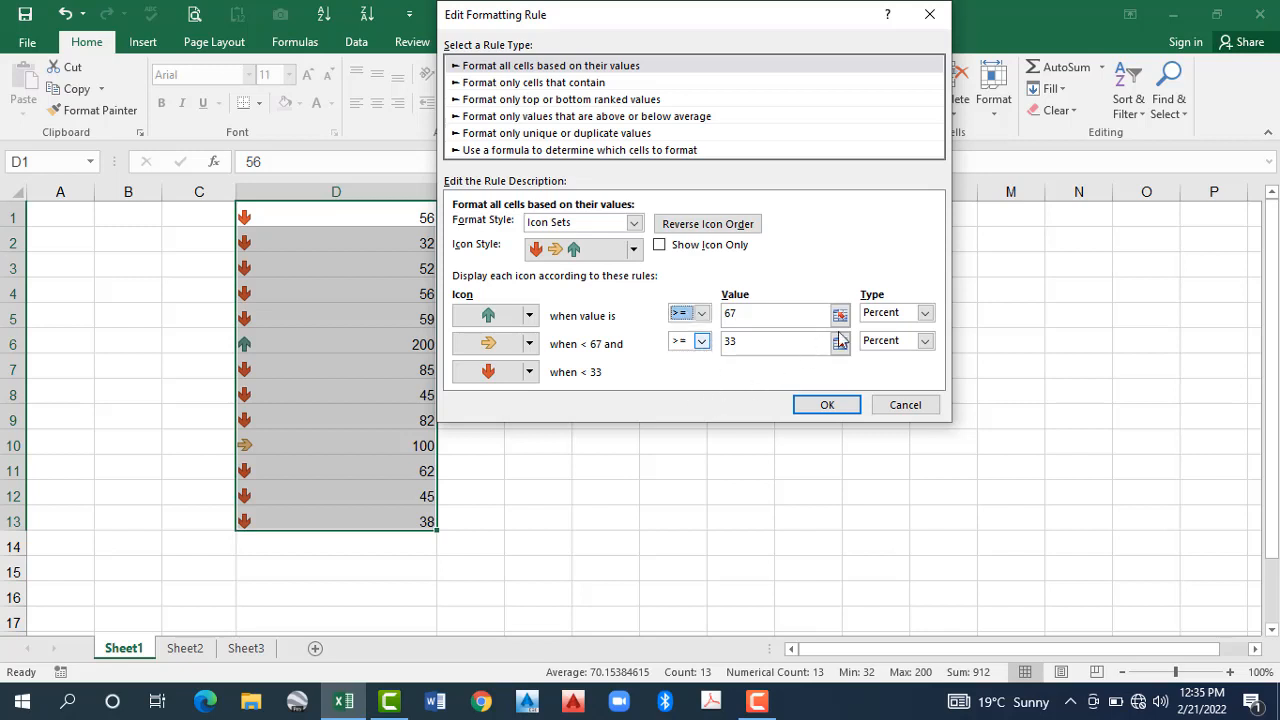
{"action": "left_click", "coordinate": [923, 316]}
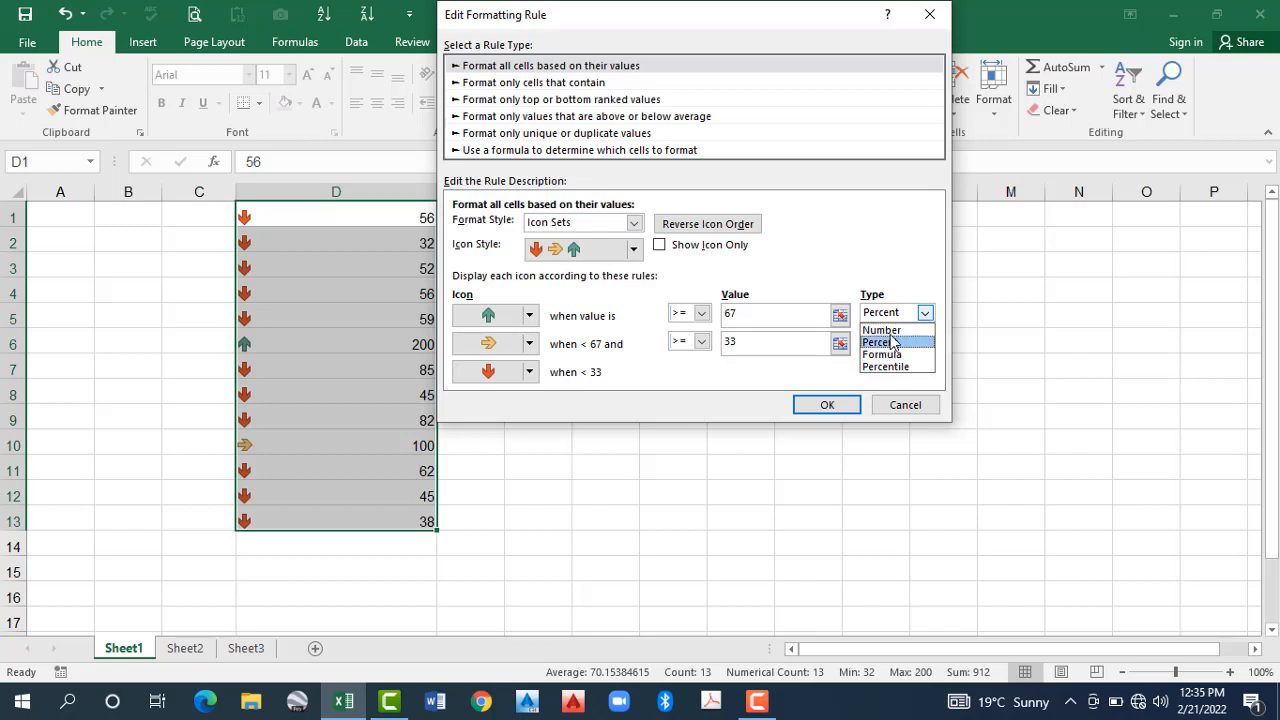
{"action": "left_click", "coordinate": [350, 281]}
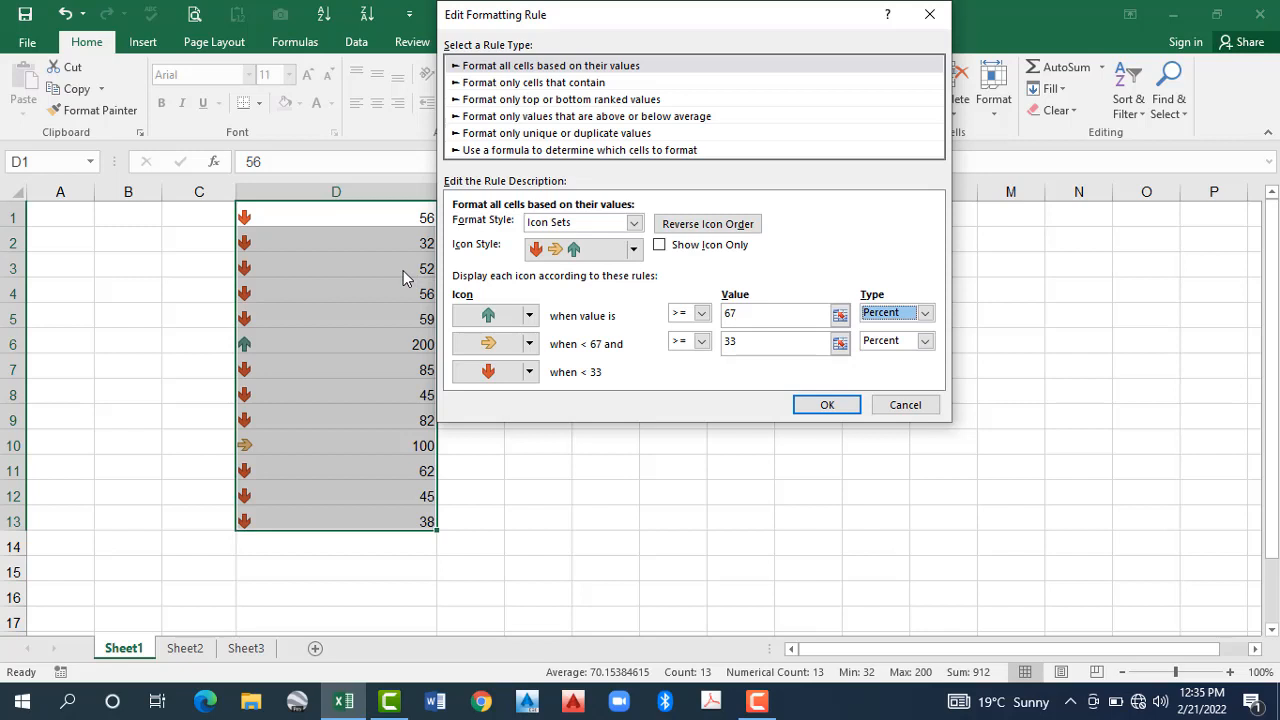
{"action": "left_click", "coordinate": [827, 408]}
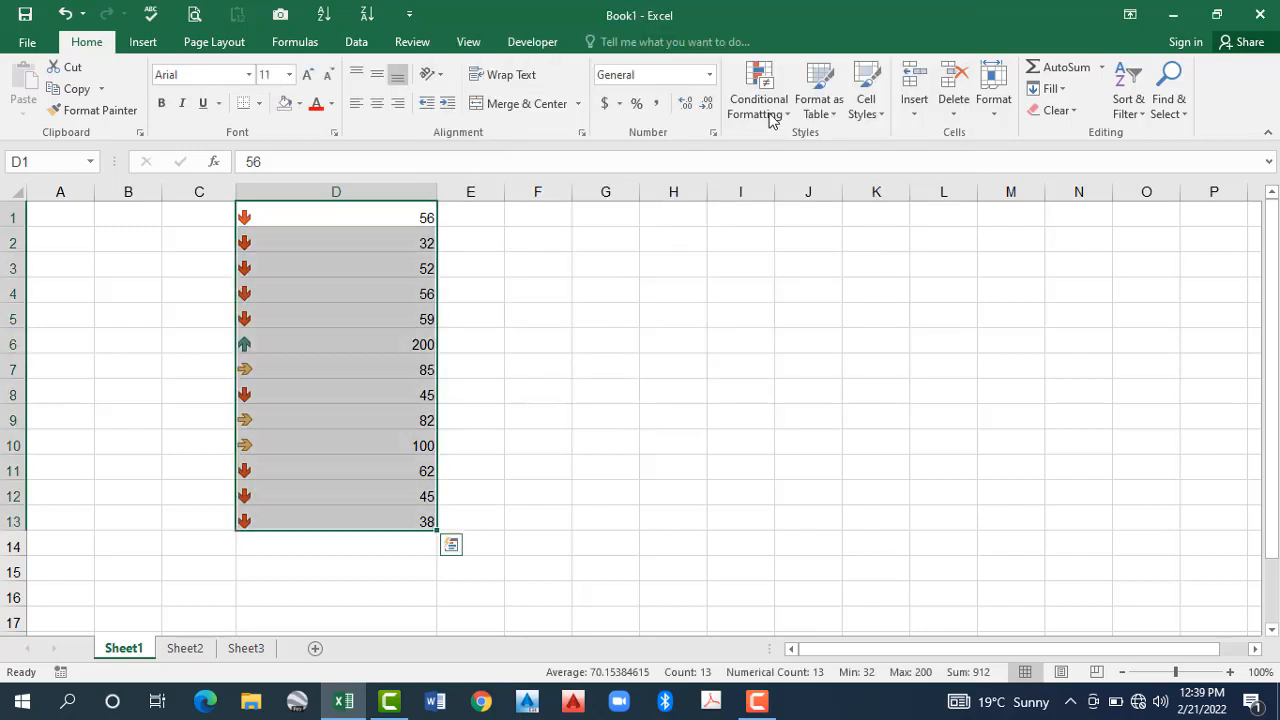
Step: Clear the icon set rule from D1:D13
{"action": "left_click", "coordinate": [769, 114]}
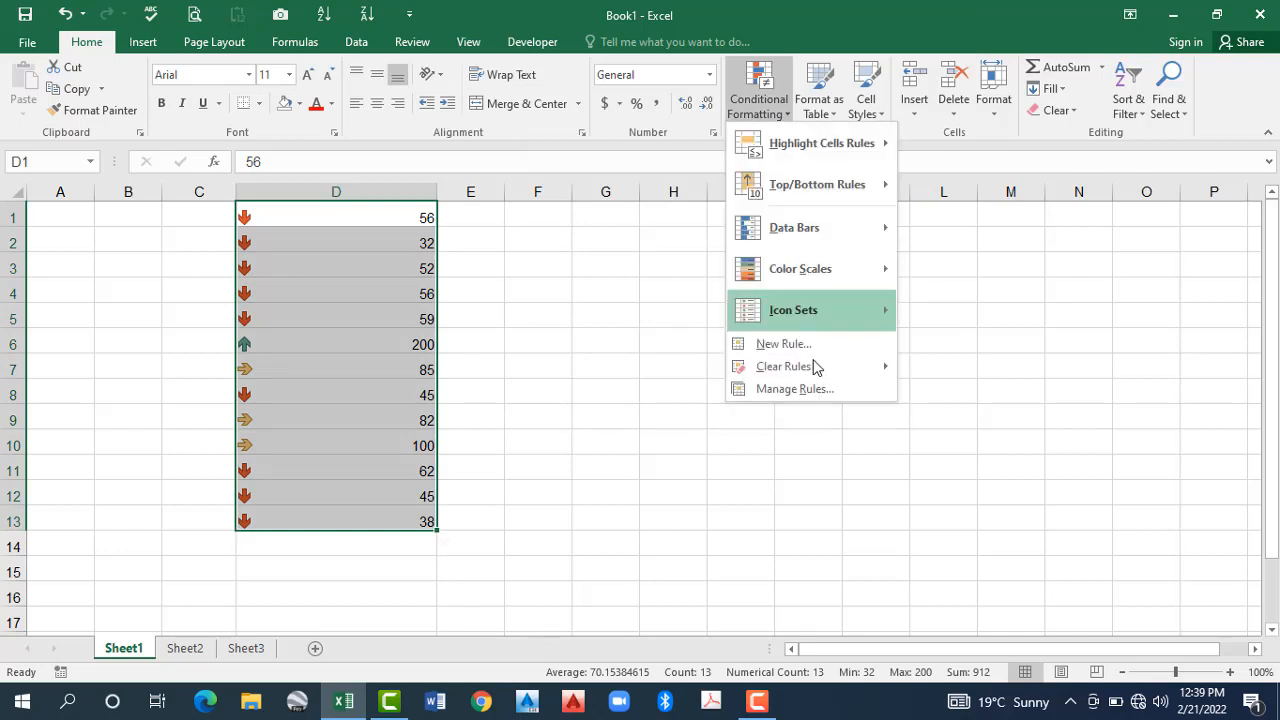
{"action": "mouse_move", "coordinate": [812, 367]}
{"action": "left_click", "coordinate": [988, 369]}
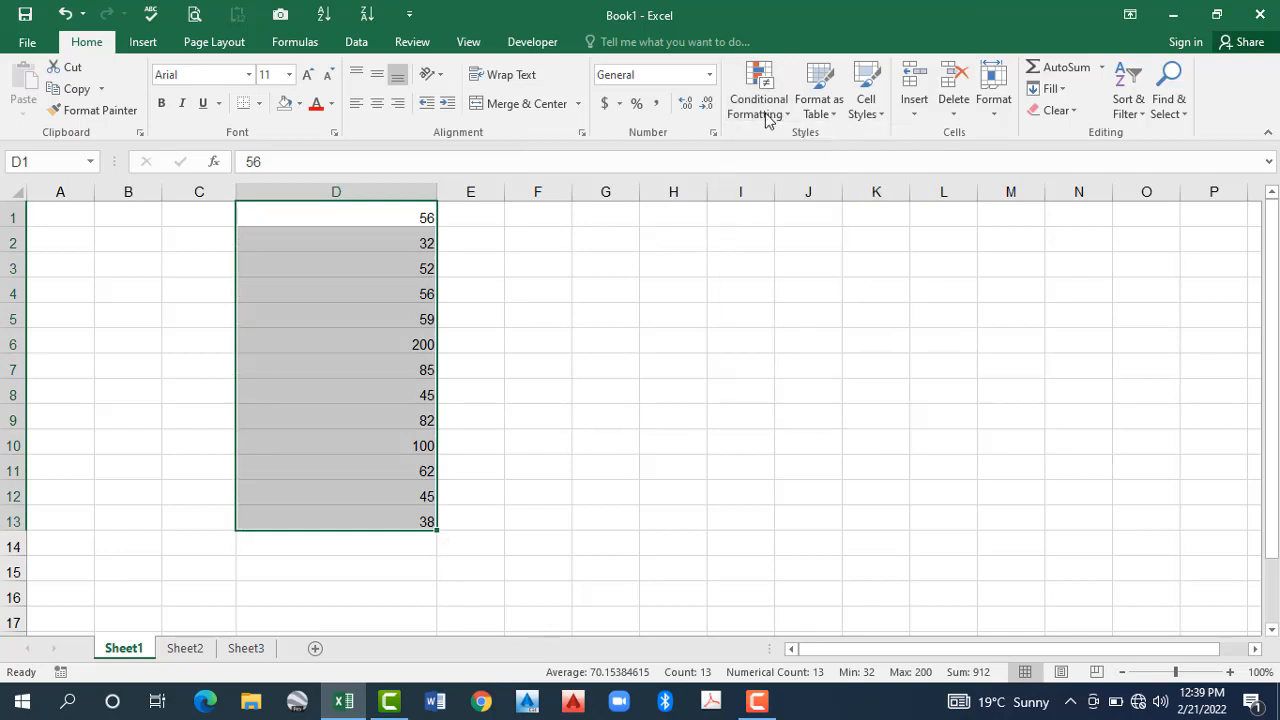
Step: Apply the colored five-arrow directional icon set to D1:D13 and open the conditional formatting rule management
{"action": "mouse_move", "coordinate": [810, 229]}
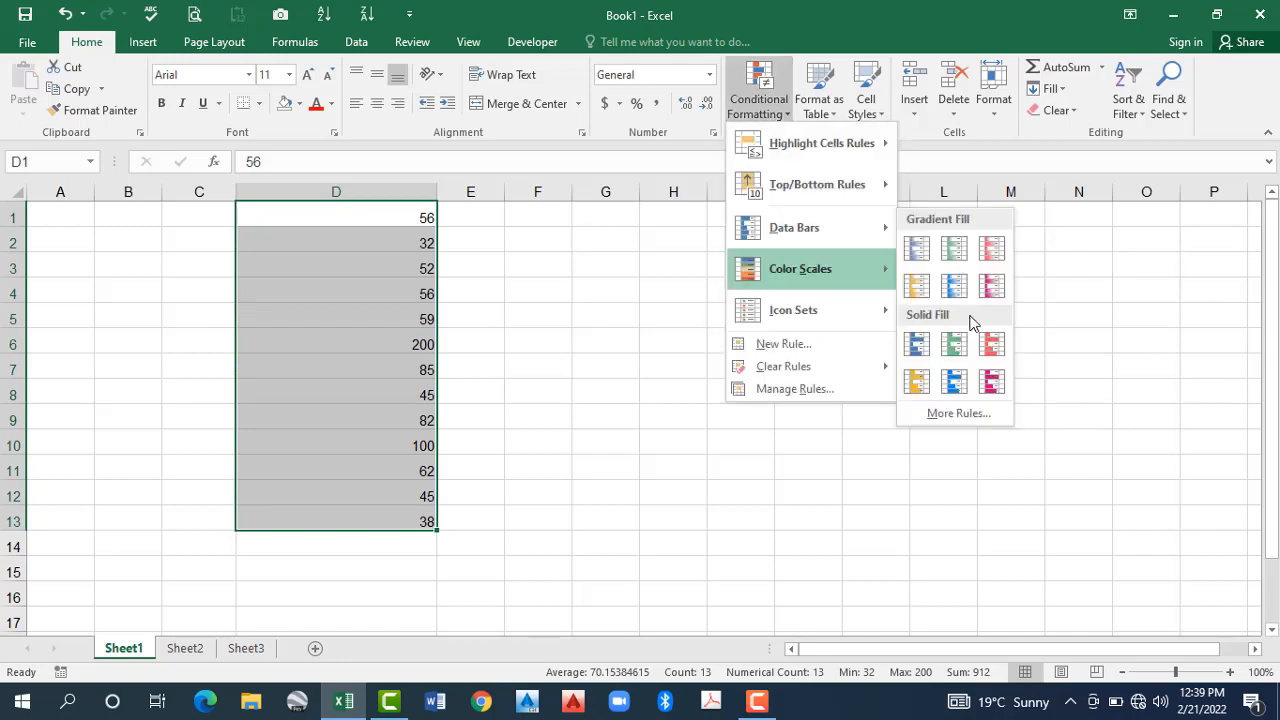
{"action": "mouse_move", "coordinate": [810, 311]}
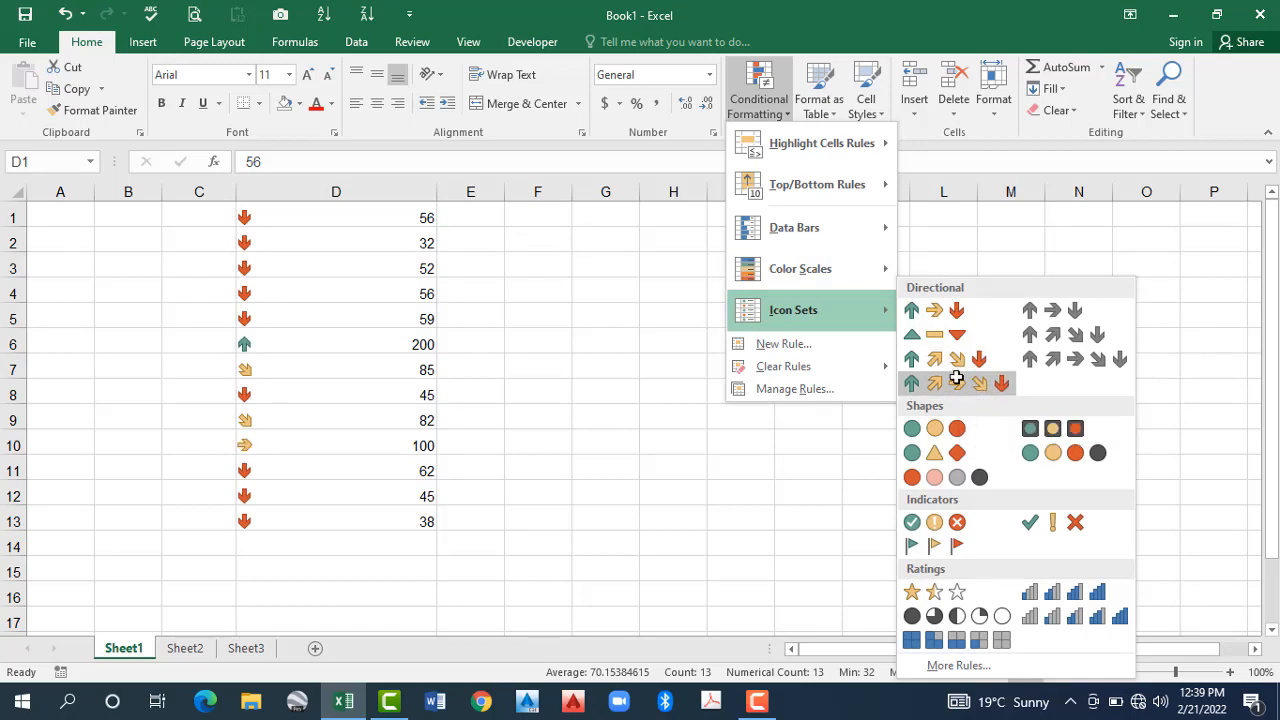
{"action": "left_click", "coordinate": [759, 104]}
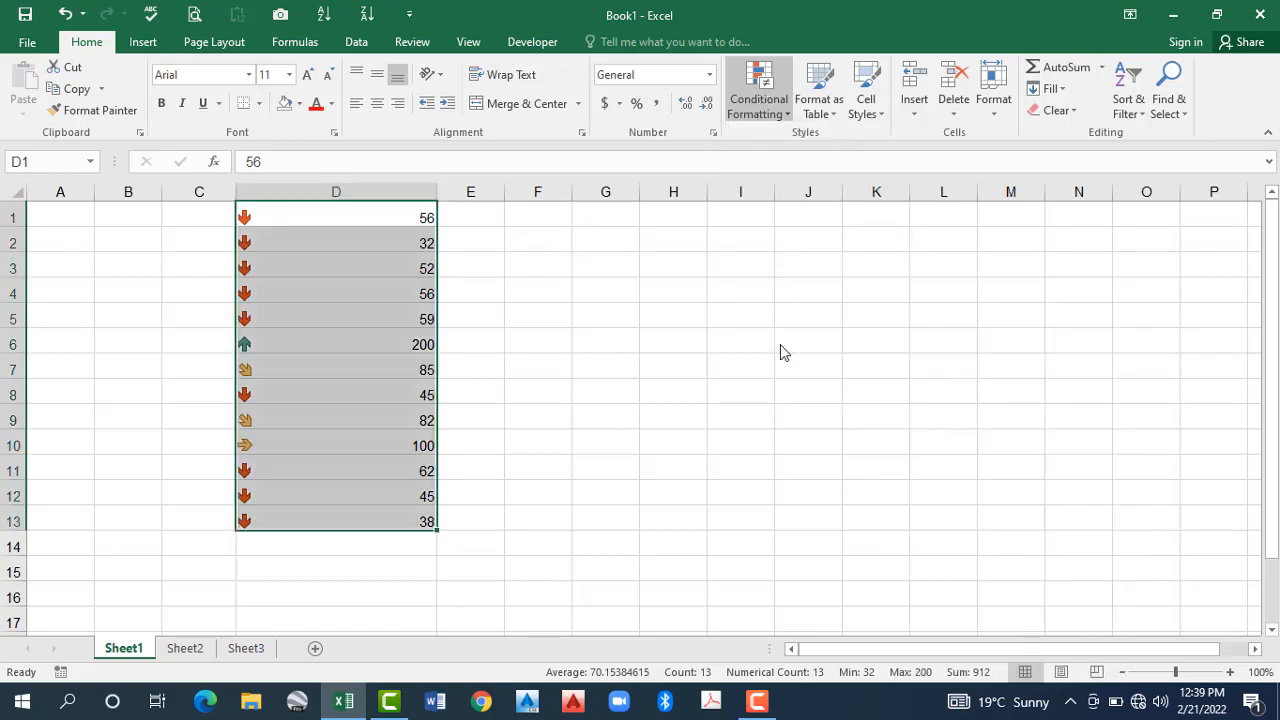
{"action": "left_click", "coordinate": [781, 391]}
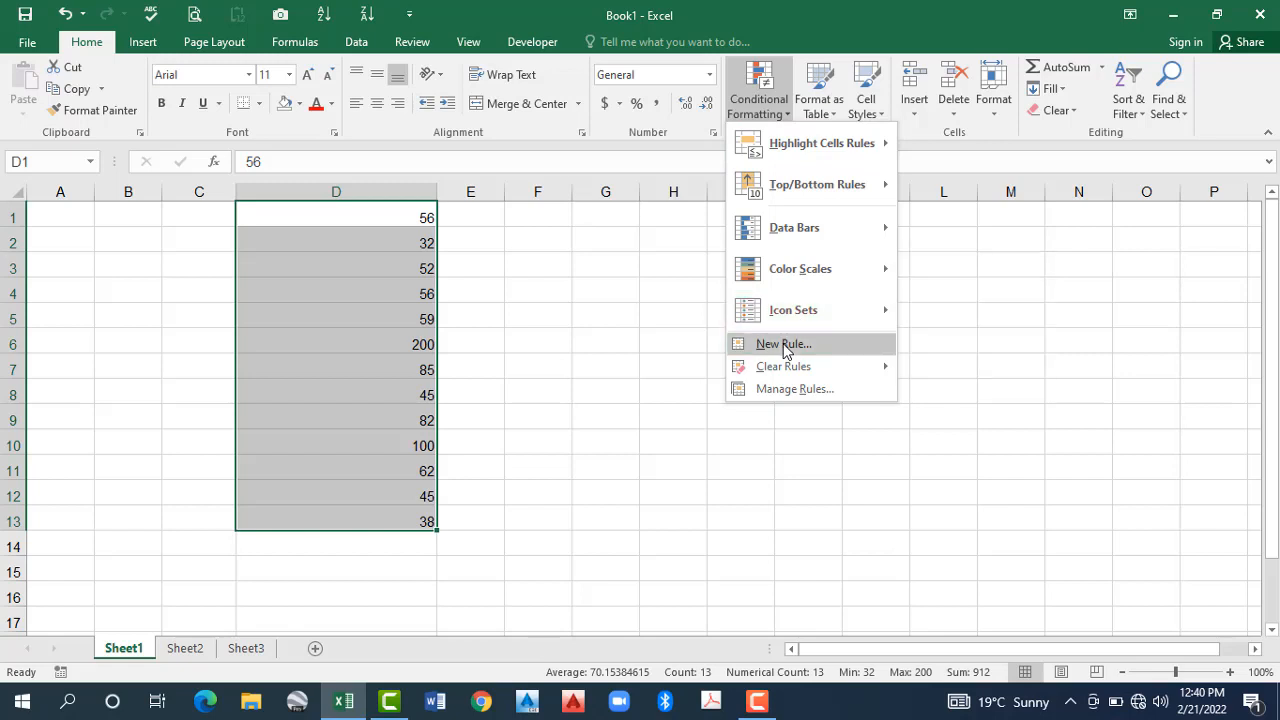
Step: Start a new formatting rule for D1:D13 and review the 3-Color Scale, Data Bar and Icon Sets format styles
{"action": "left_click", "coordinate": [785, 346]}
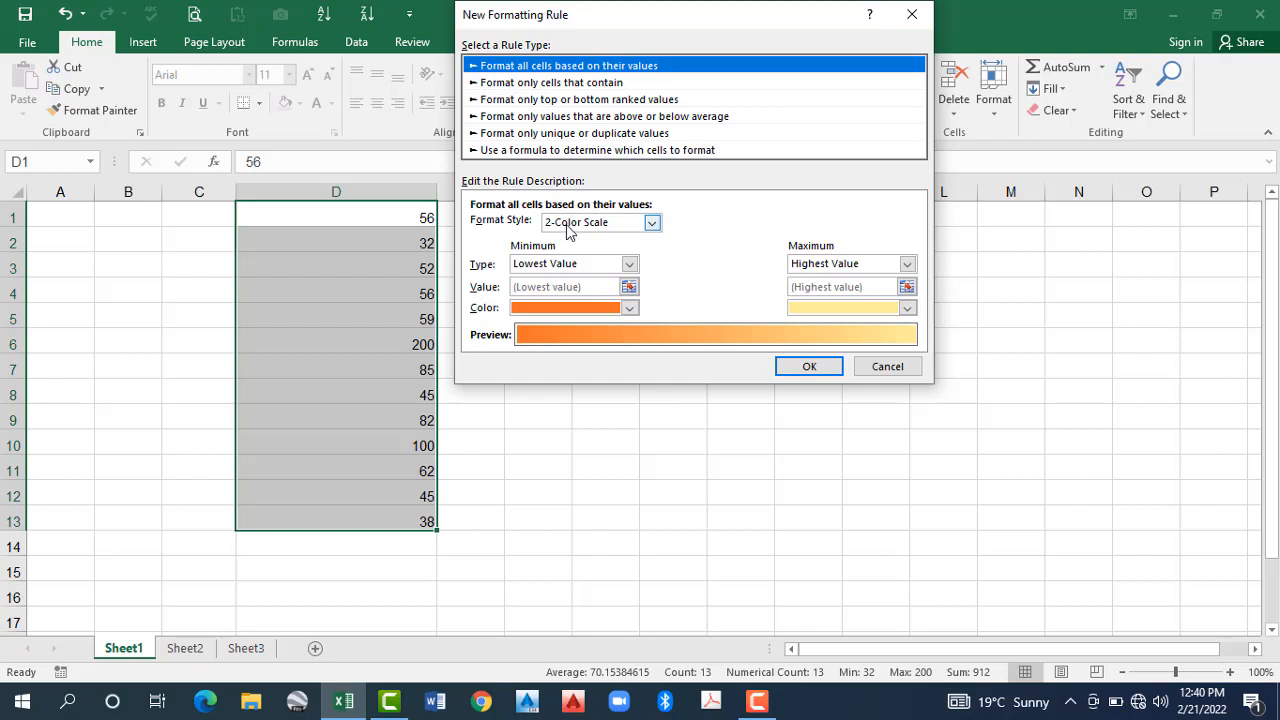
{"action": "left_click", "coordinate": [568, 225]}
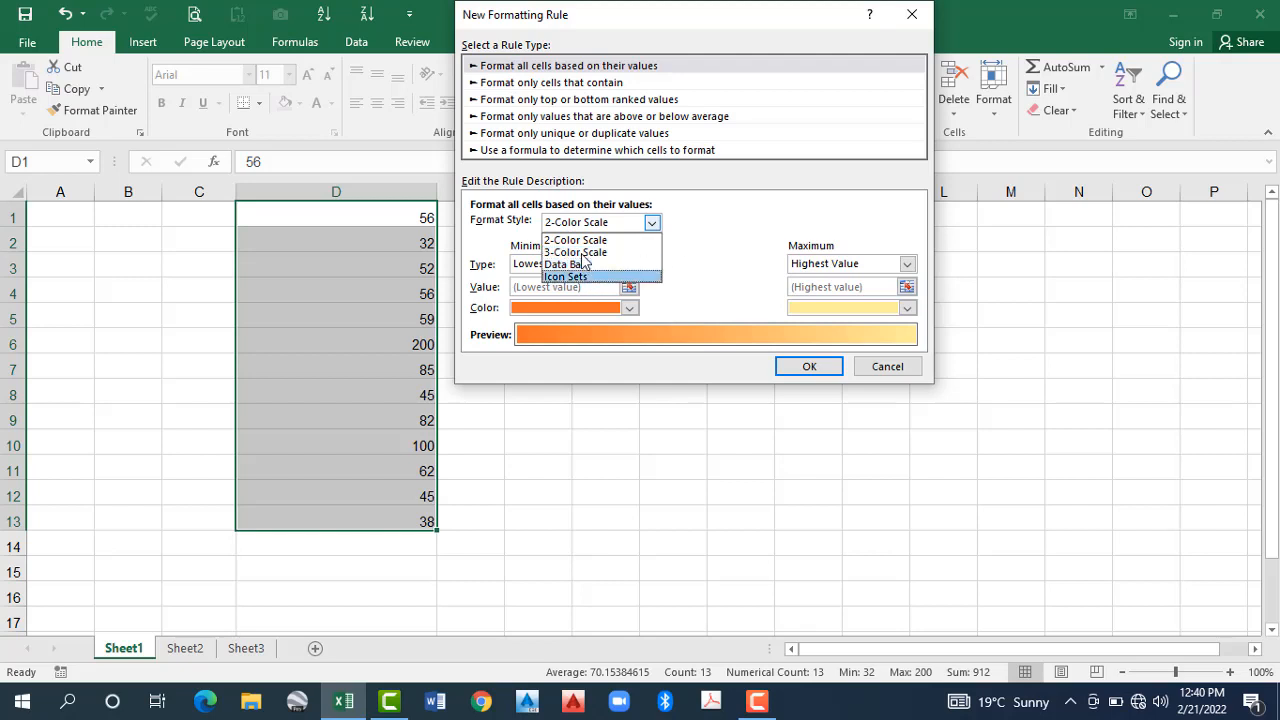
{"action": "left_click", "coordinate": [558, 220]}
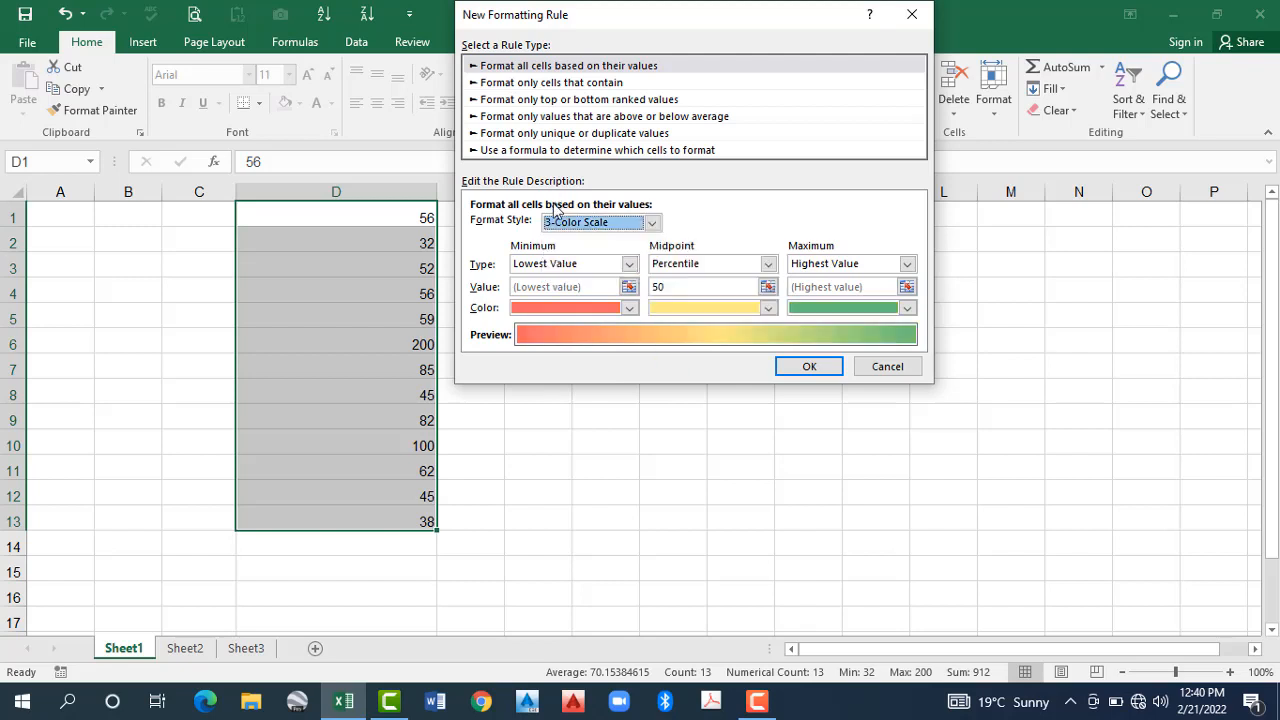
{"action": "left_click", "coordinate": [569, 224]}
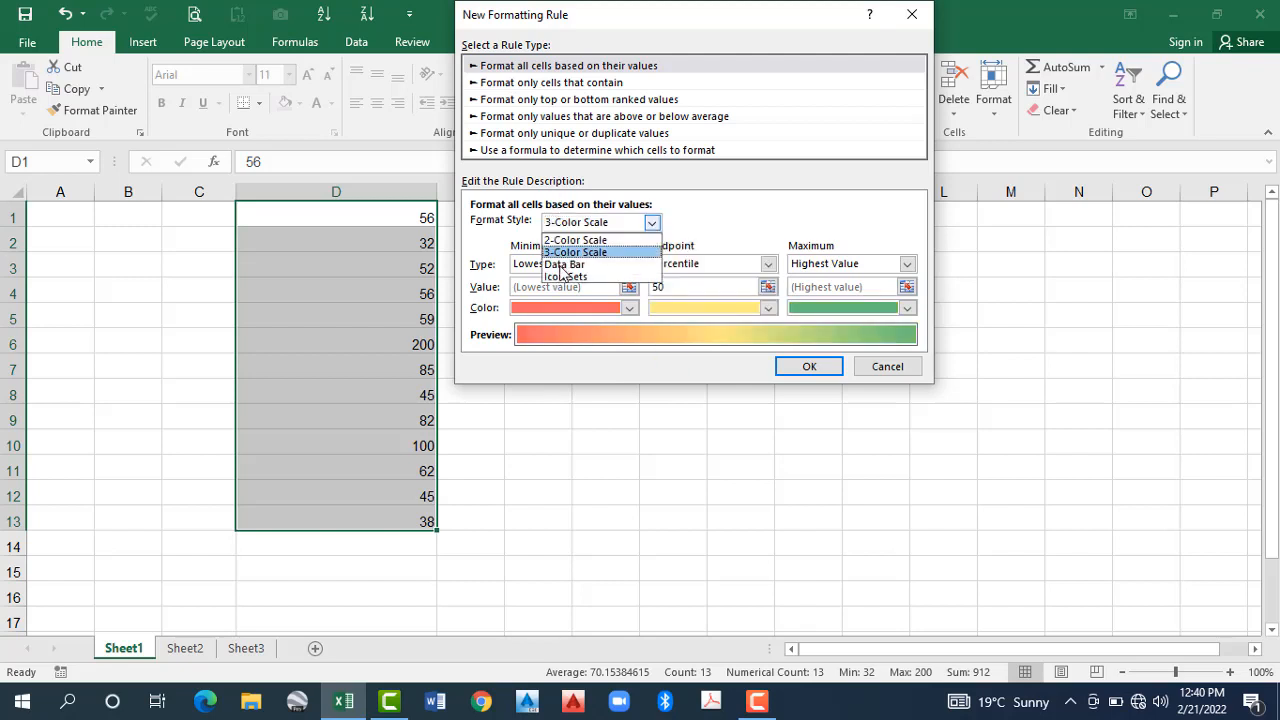
{"action": "left_click", "coordinate": [584, 264]}
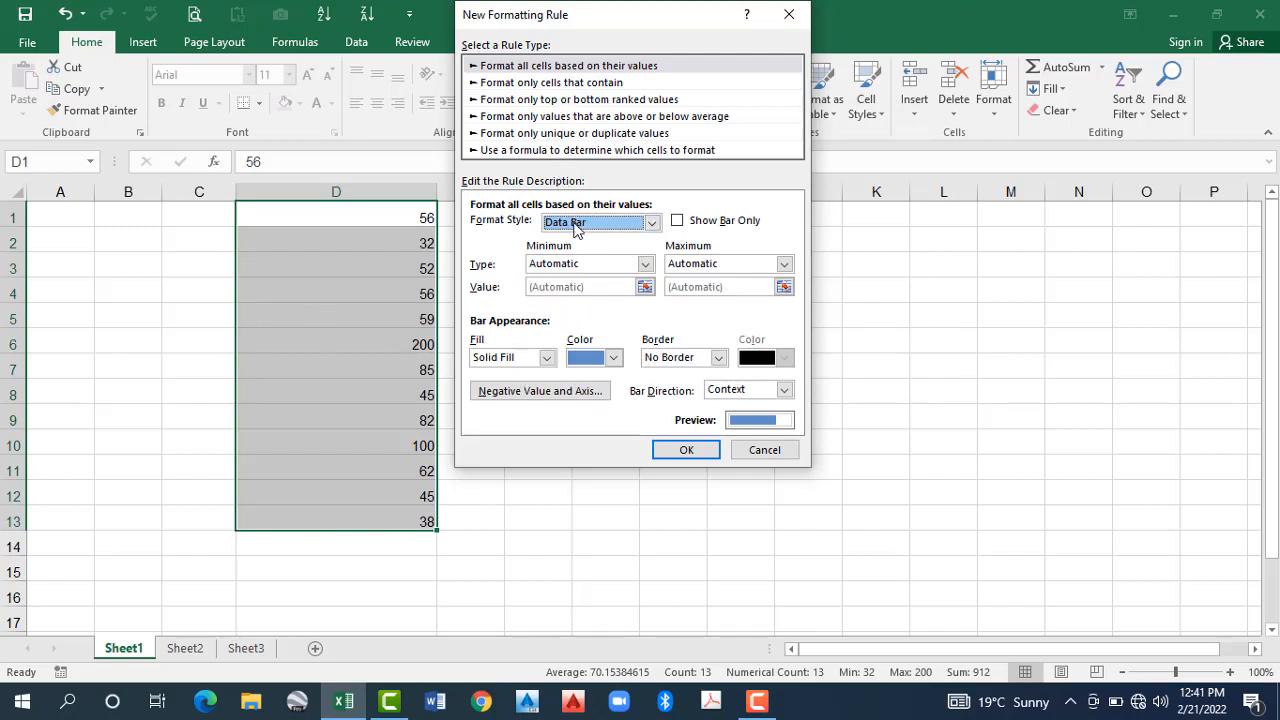
{"action": "key", "text": "alt+Down"}
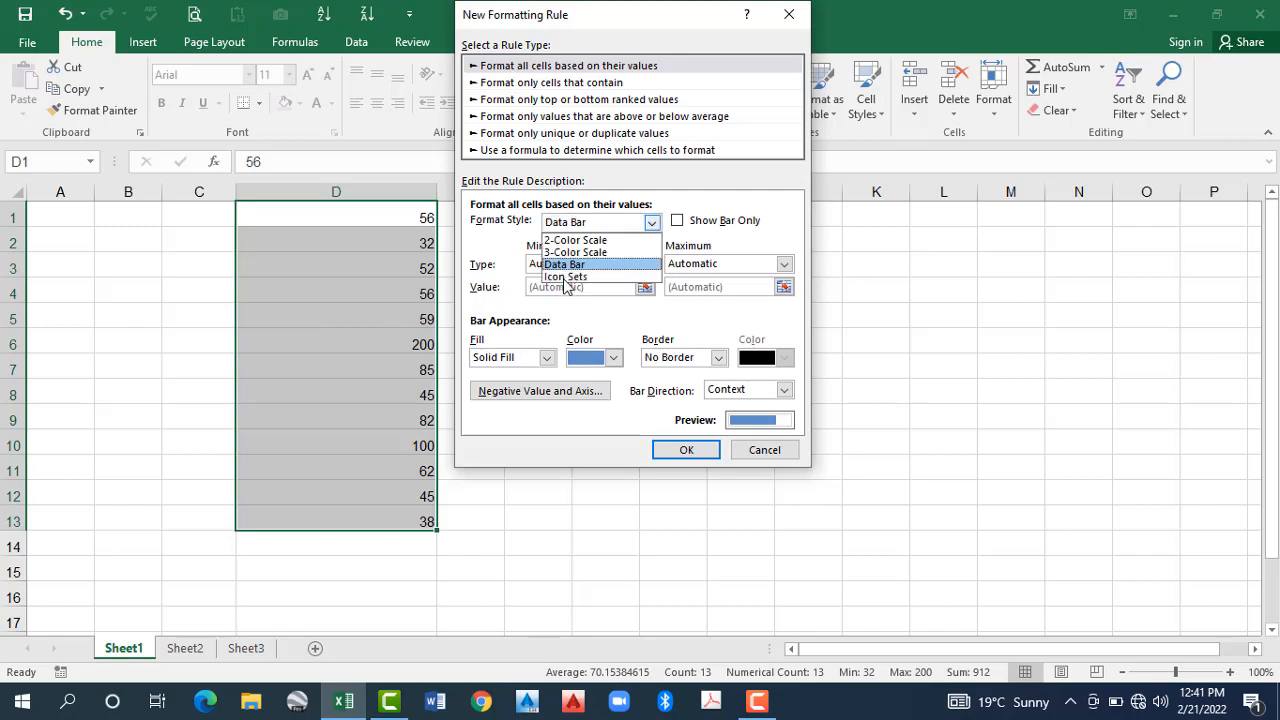
{"action": "left_click", "coordinate": [630, 276]}
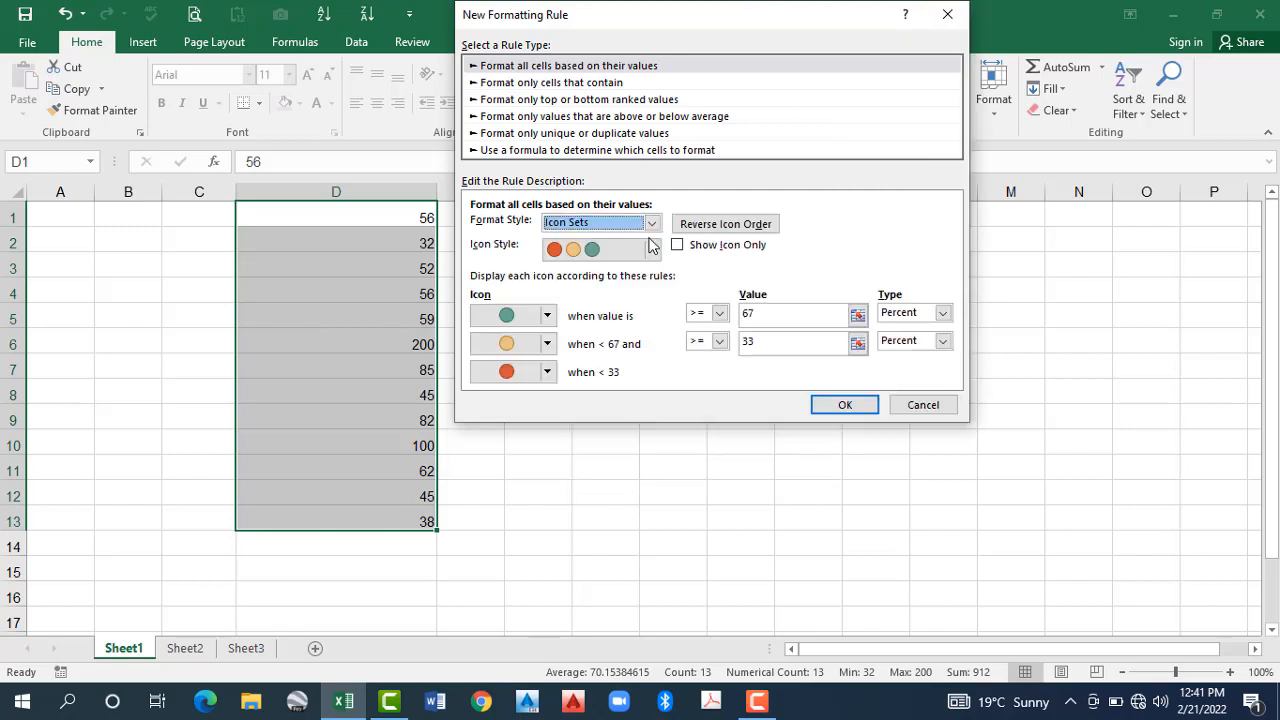
Step: Review the icon styles available for an Icon Sets rule, through to the five-icon sets
{"action": "left_click", "coordinate": [652, 249]}
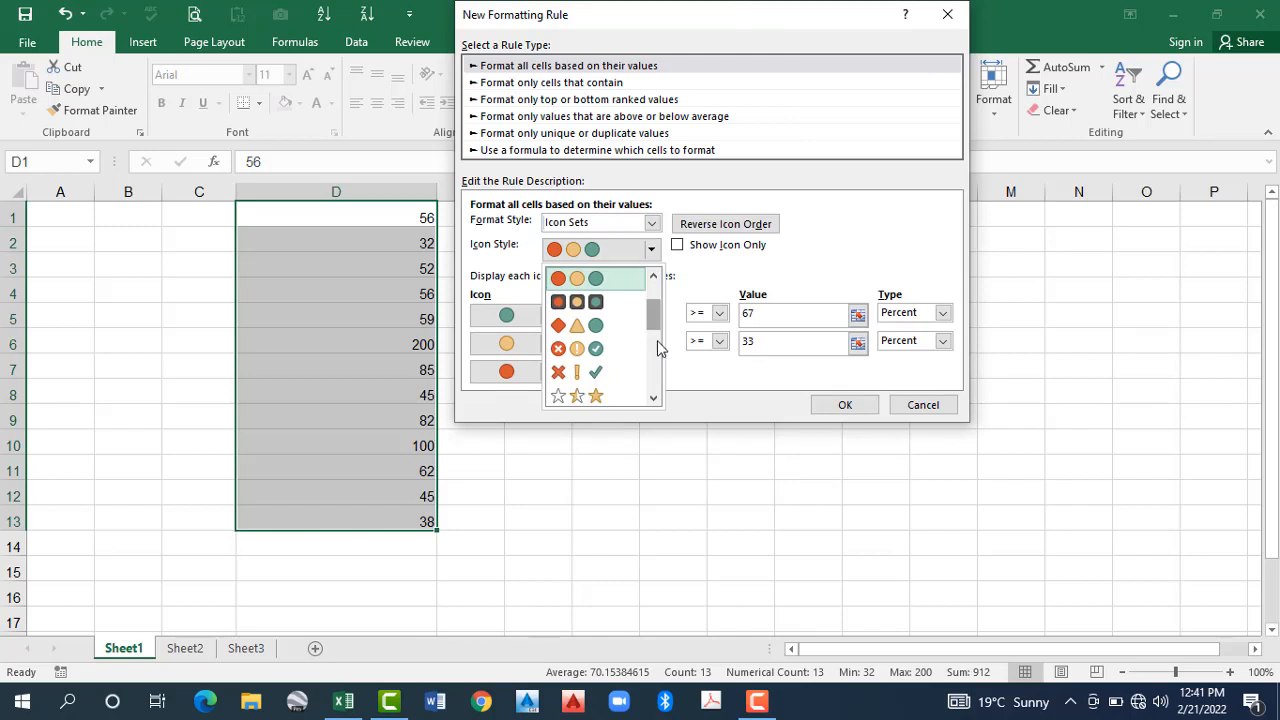
{"action": "scroll", "coordinate": [658, 347], "scroll_direction": "down", "scroll_amount": 1}
{"action": "scroll", "coordinate": [658, 365], "scroll_direction": "down", "scroll_amount": 1}
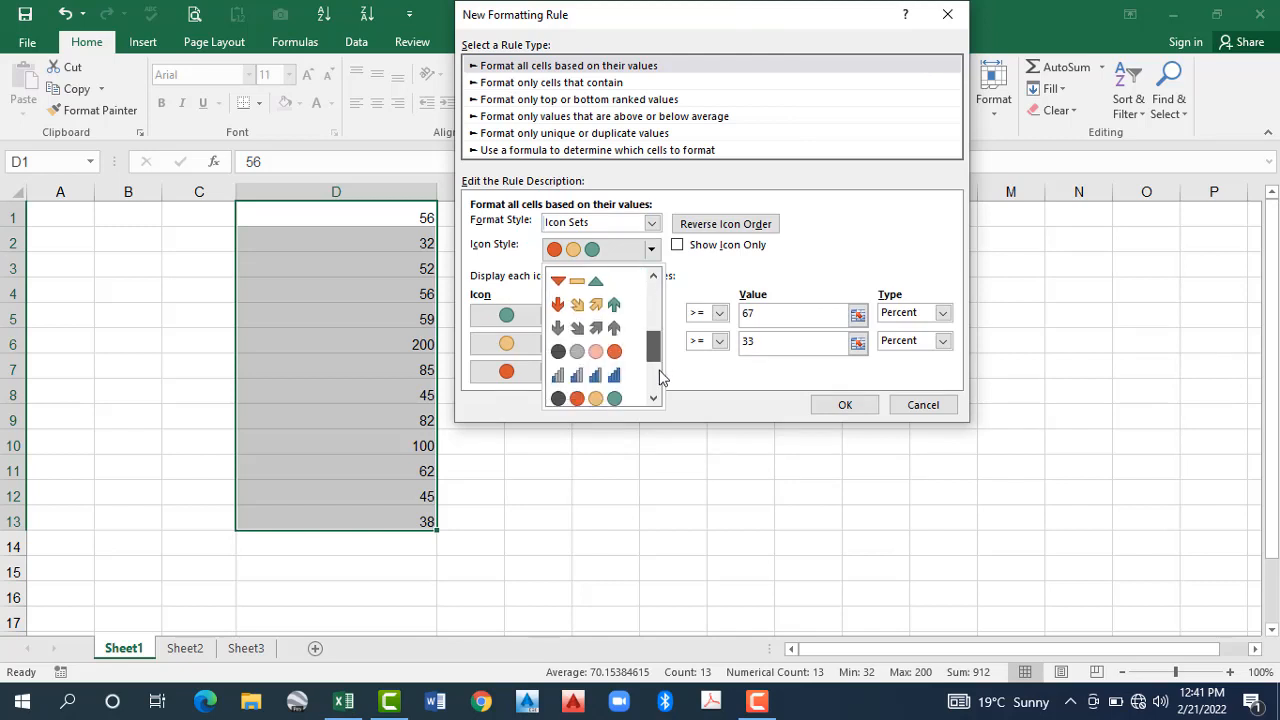
{"action": "scroll", "coordinate": [660, 375], "scroll_direction": "down", "scroll_amount": 1}
{"action": "scroll", "coordinate": [660, 381], "scroll_direction": "down", "scroll_amount": 1}
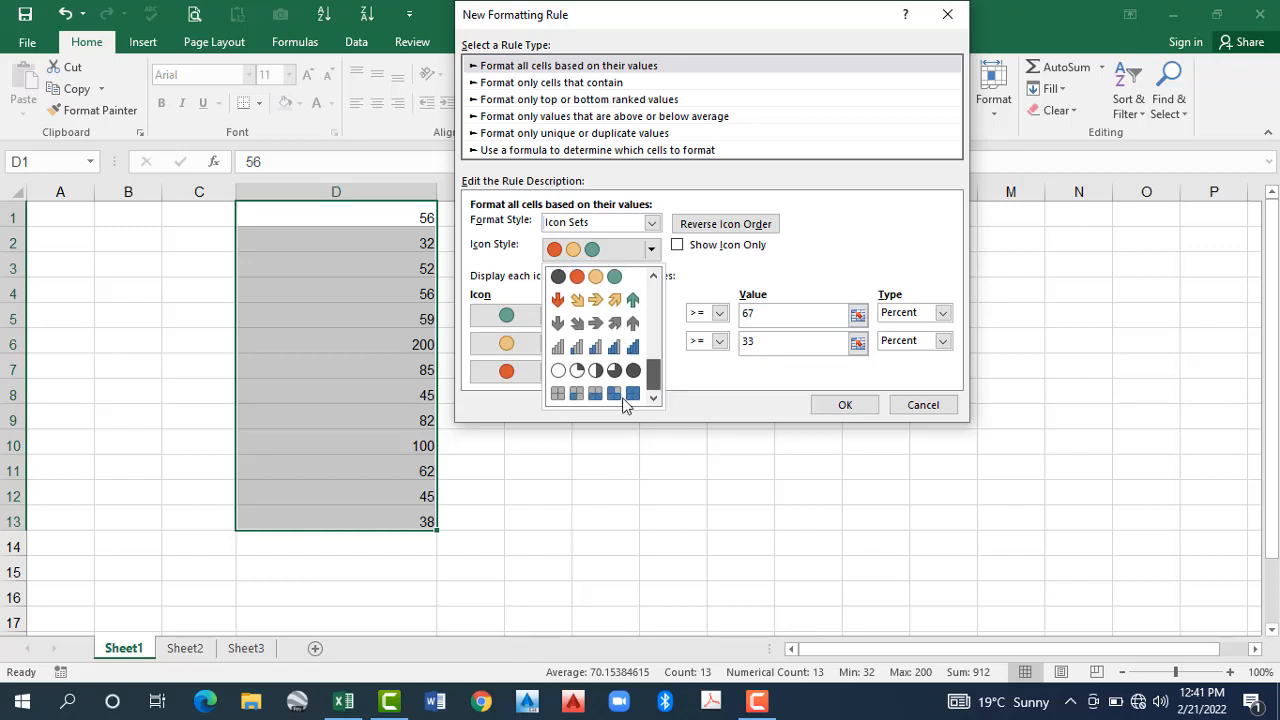
{"action": "key", "text": "Down"}
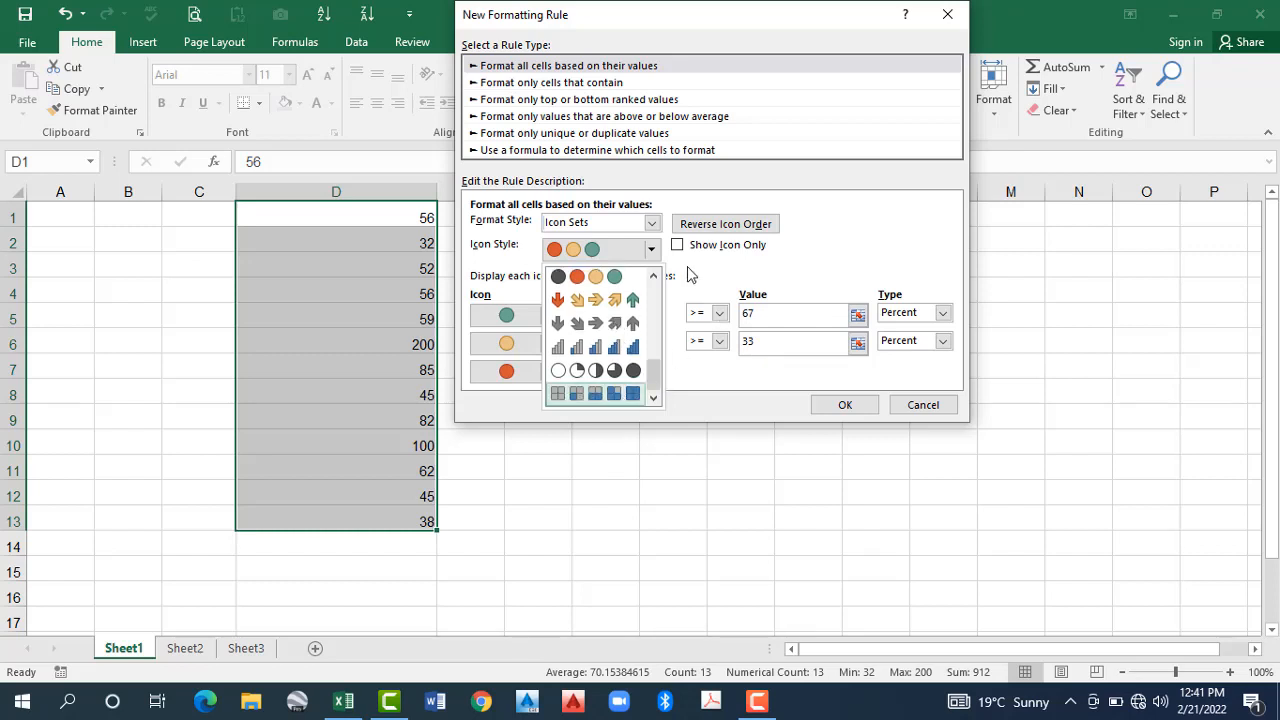
{"action": "left_click", "coordinate": [640, 223]}
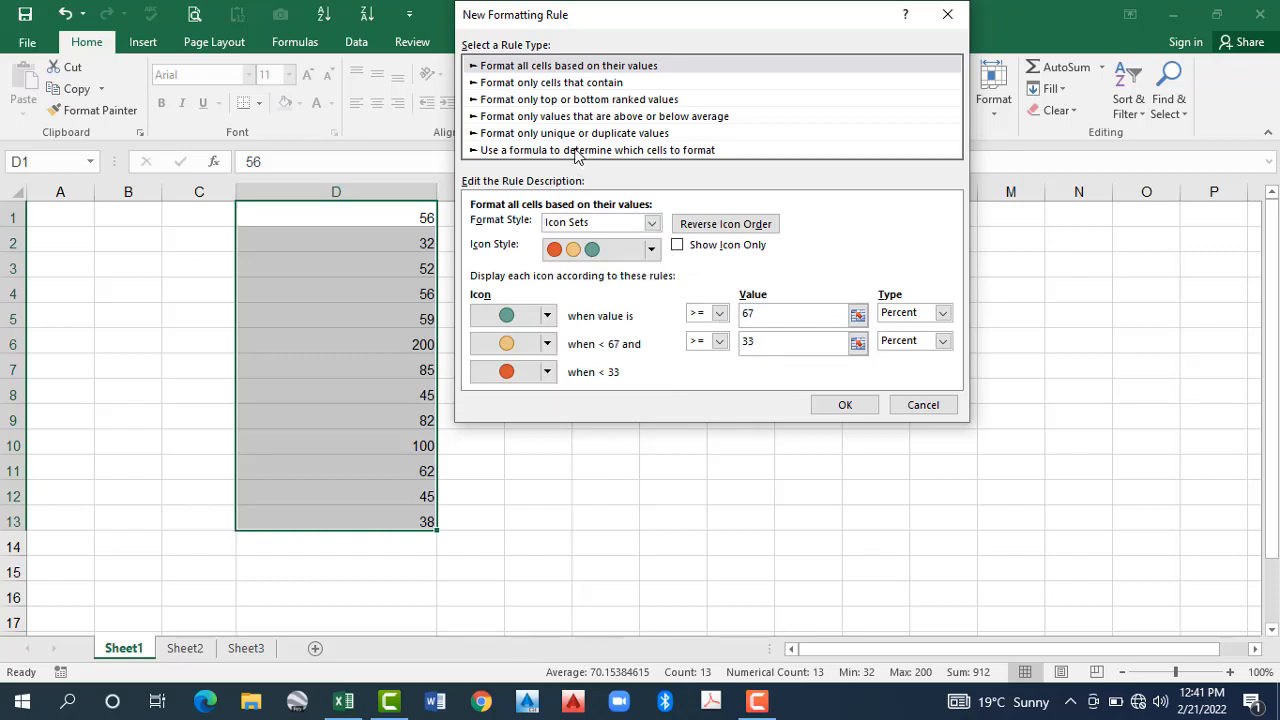
Step: Set the new rule to format only cells that contain a cell value between 50 and 100
{"action": "left_click", "coordinate": [575, 151]}
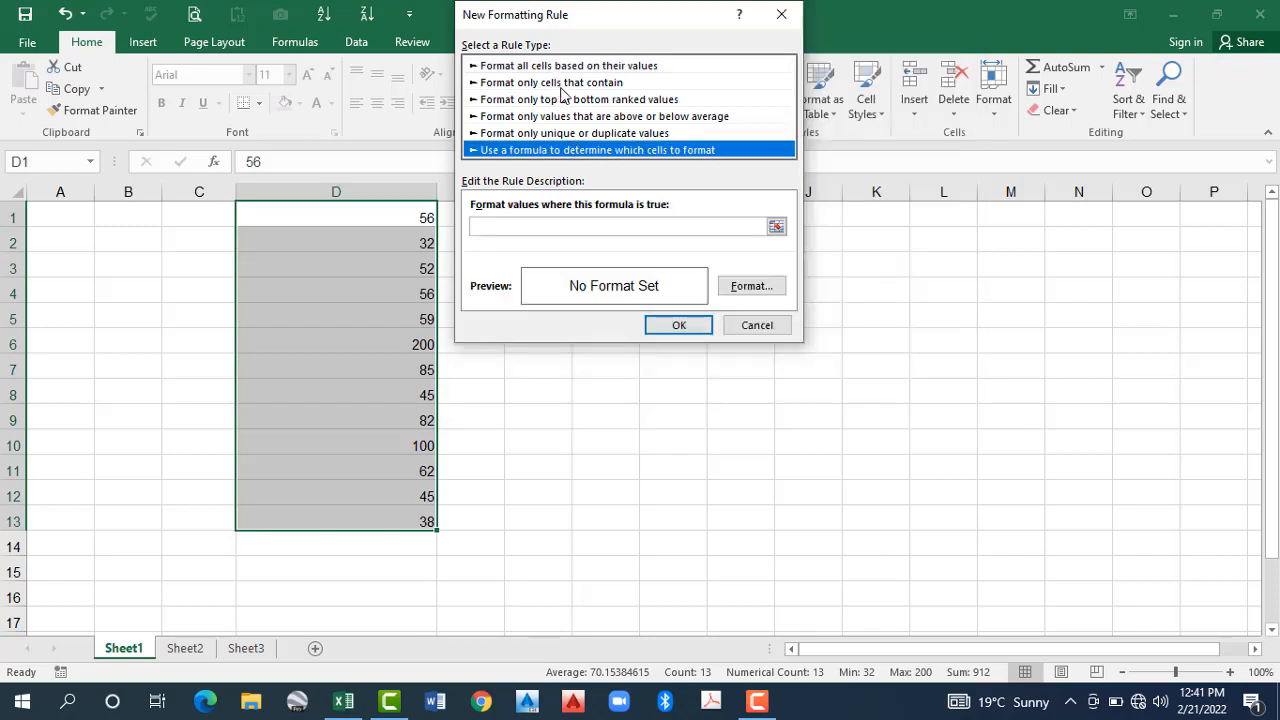
{"action": "left_click", "coordinate": [566, 85]}
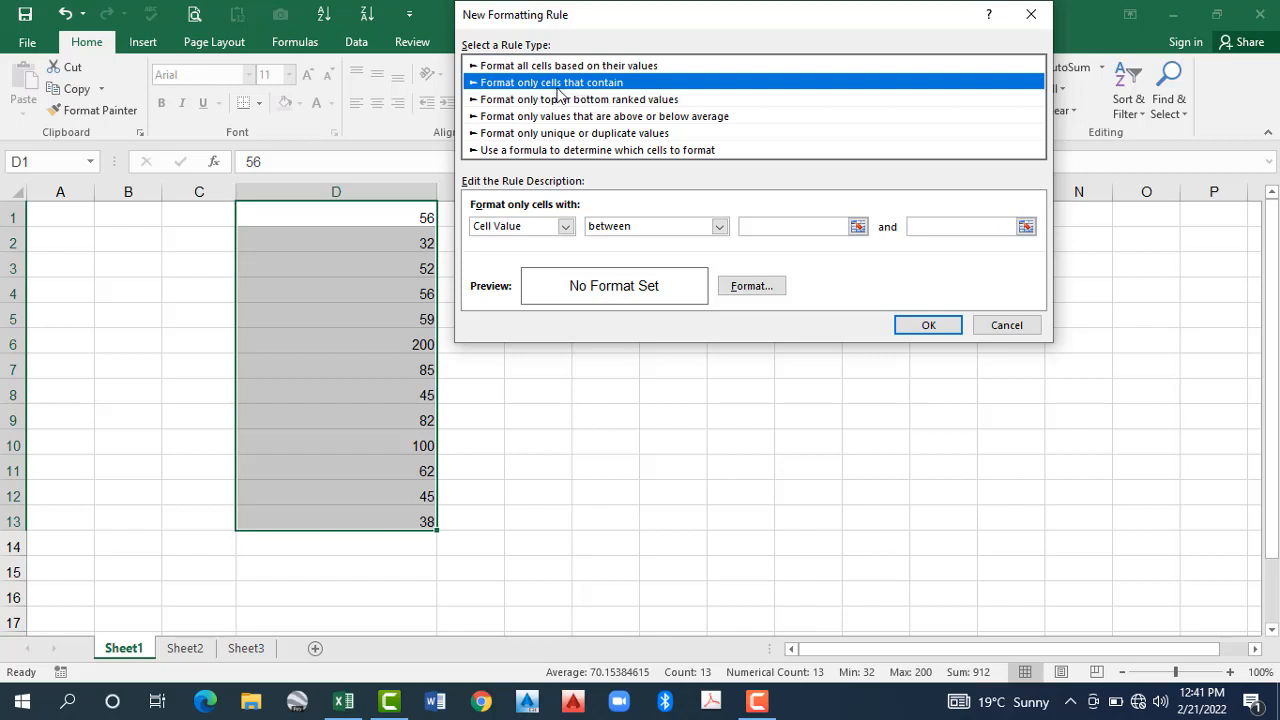
{"action": "left_click", "coordinate": [511, 230]}
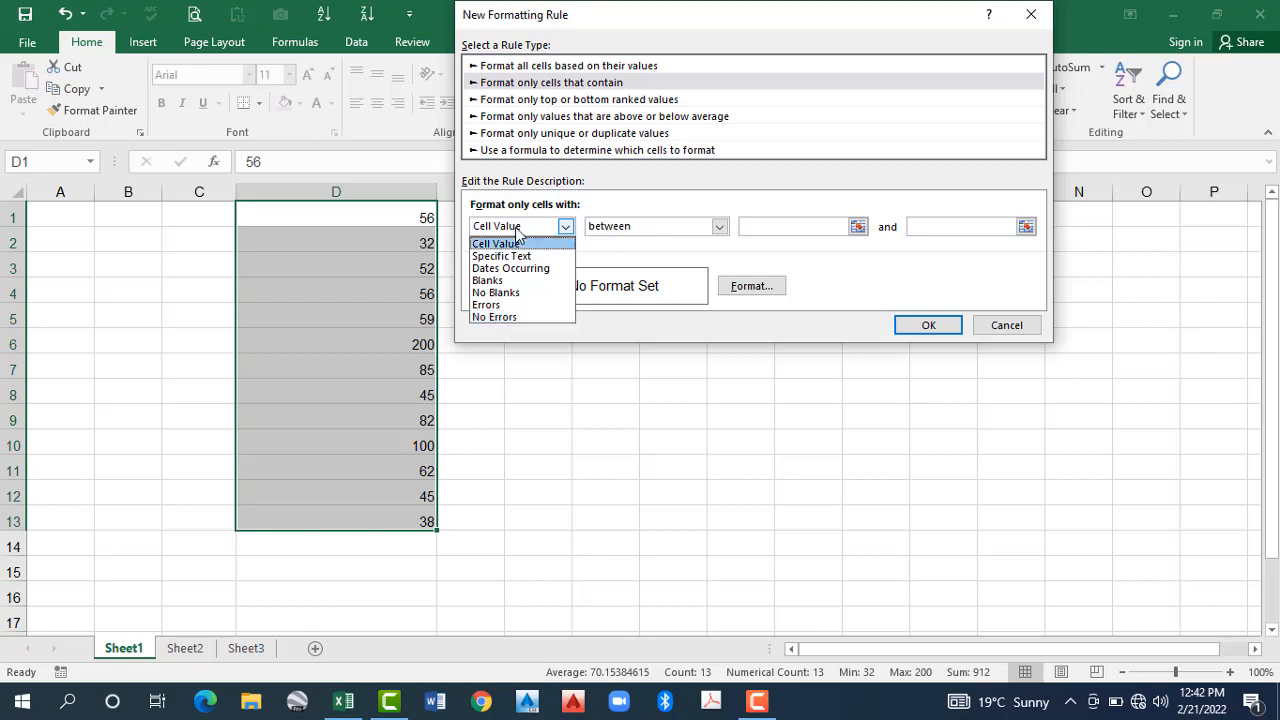
{"action": "left_click", "coordinate": [632, 227]}
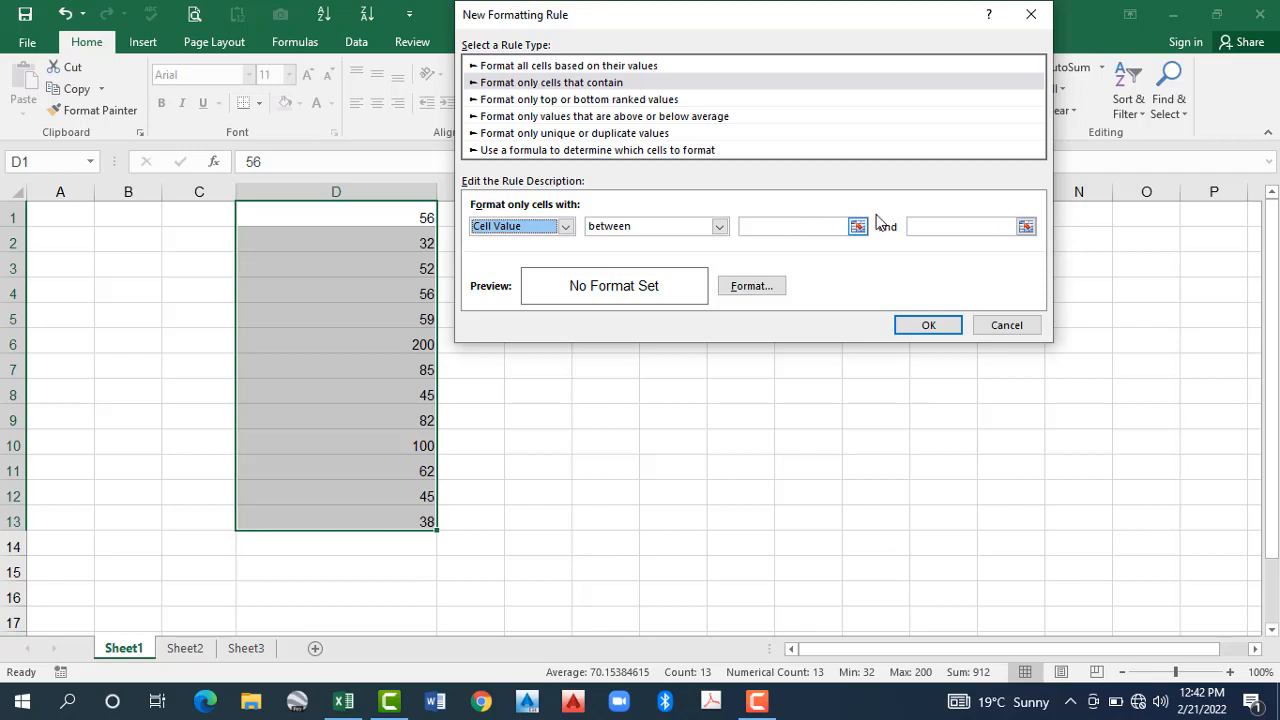
{"action": "left_click", "coordinate": [755, 226]}
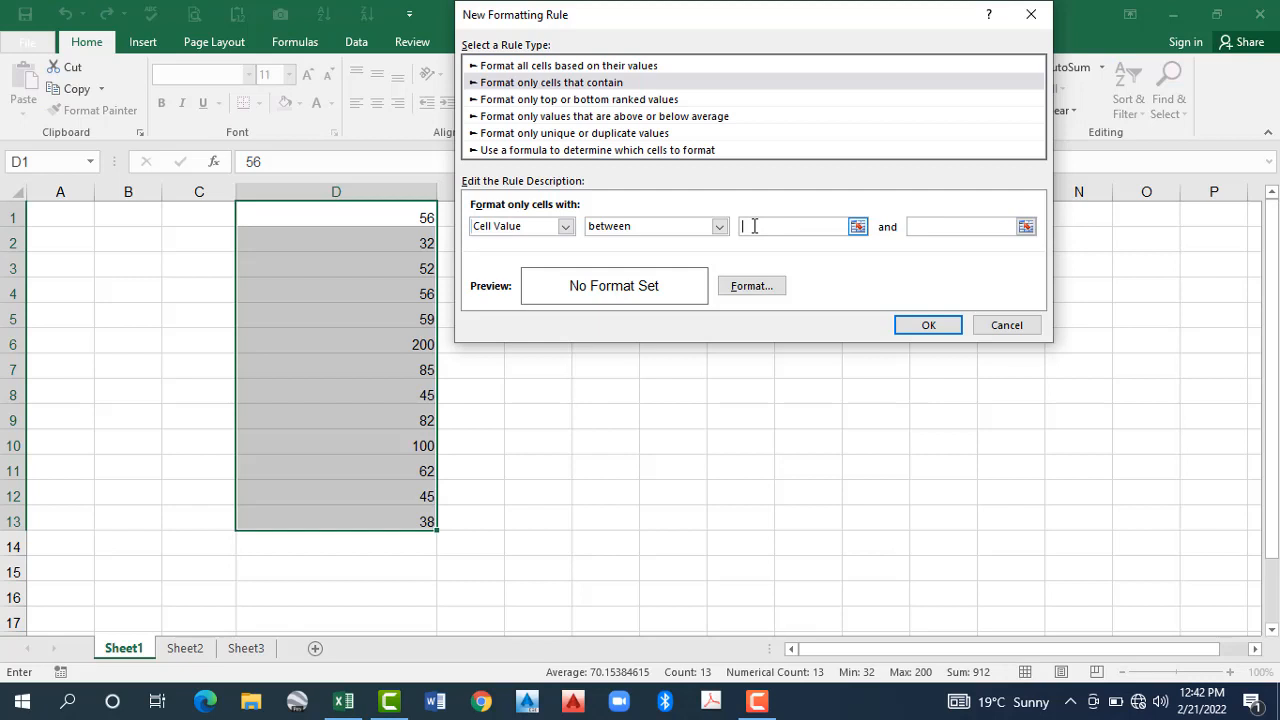
{"action": "type", "text": "50"}
{"action": "left_click", "coordinate": [930, 232]}
{"action": "type", "text": "100"}
Step: Give the new rule a yellow fill and apply it to D1:D13
{"action": "left_click", "coordinate": [745, 290]}
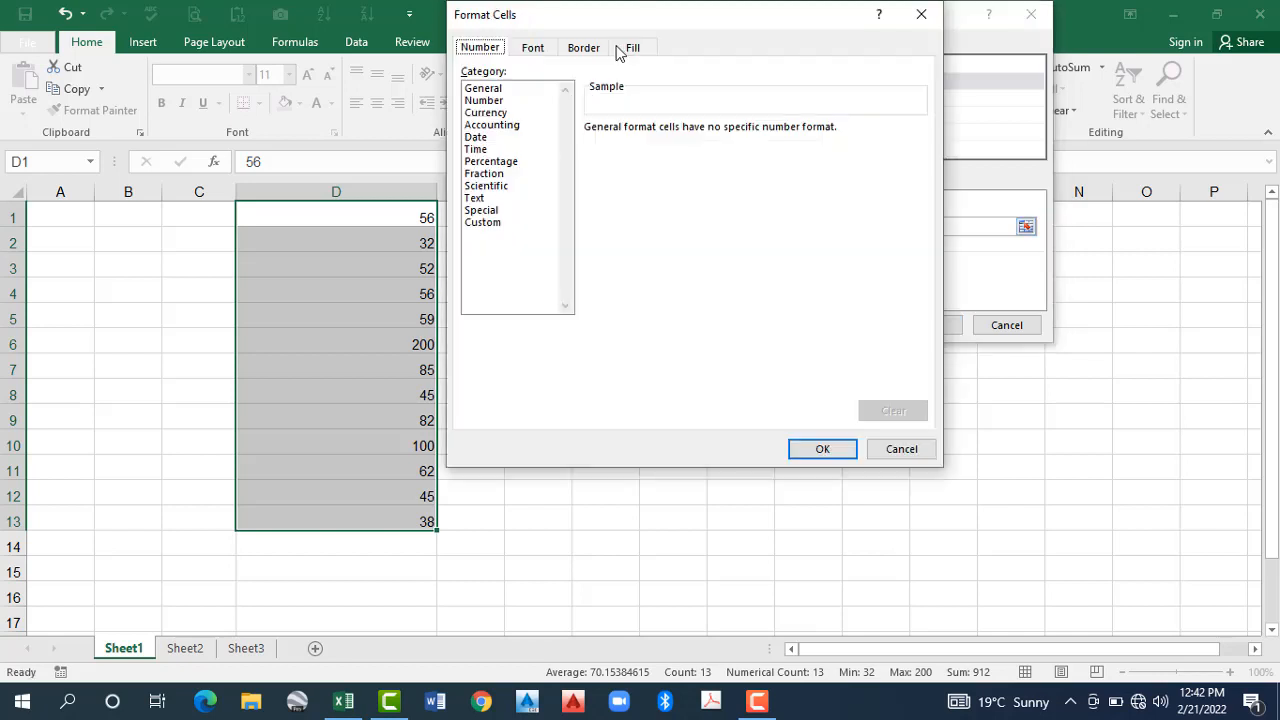
{"action": "left_click", "coordinate": [620, 48]}
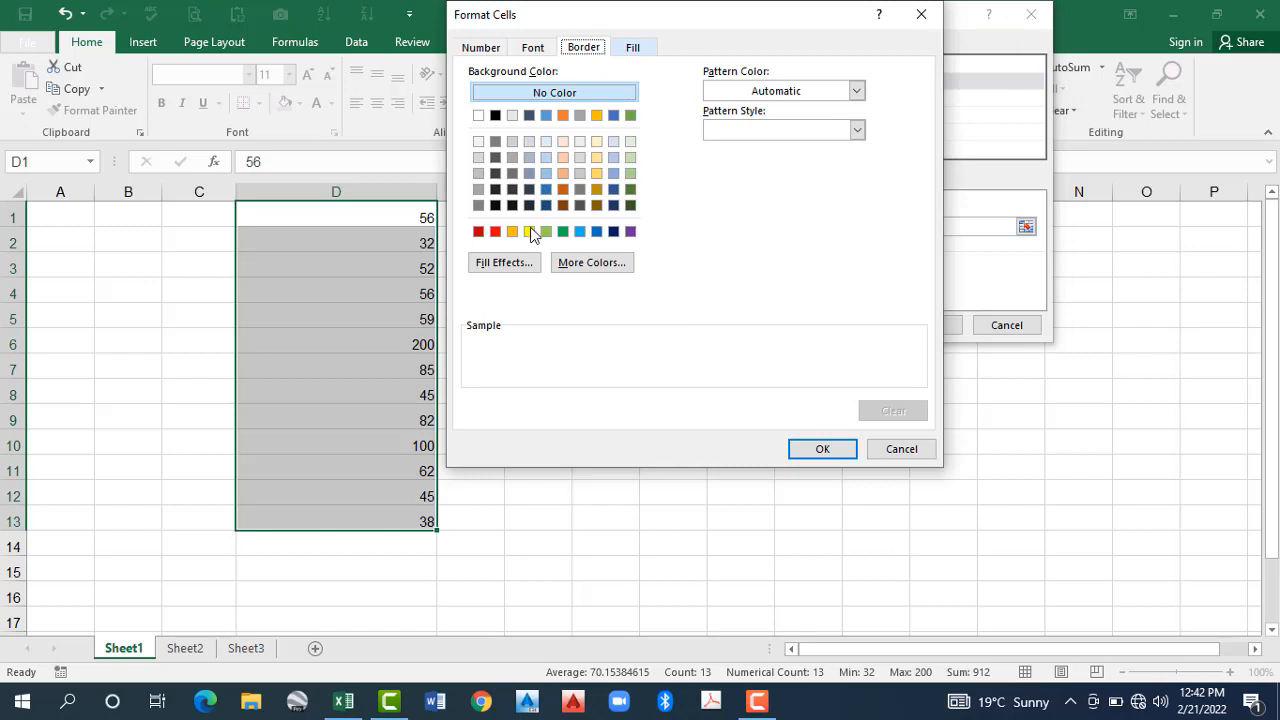
{"action": "left_click", "coordinate": [797, 451]}
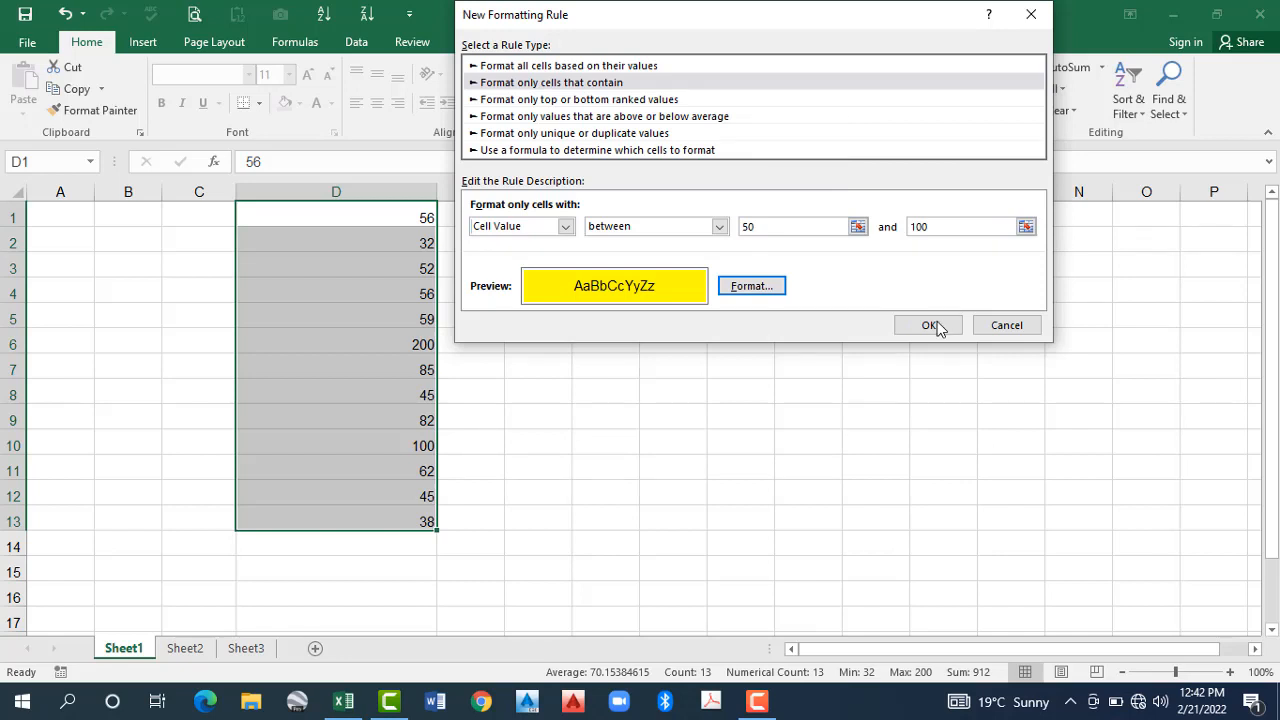
{"action": "left_click", "coordinate": [932, 326]}
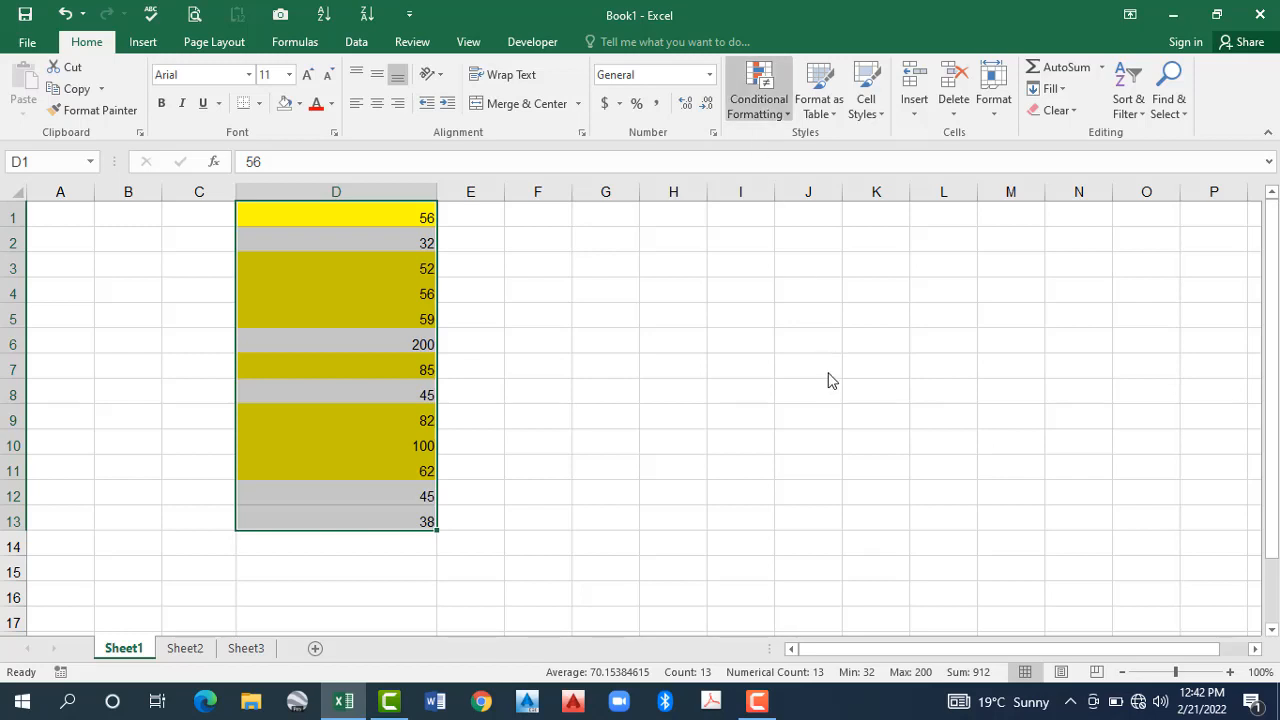
Step: Clear the conditional formatting rules from the entire sheet
{"action": "mouse_move", "coordinate": [846, 369]}
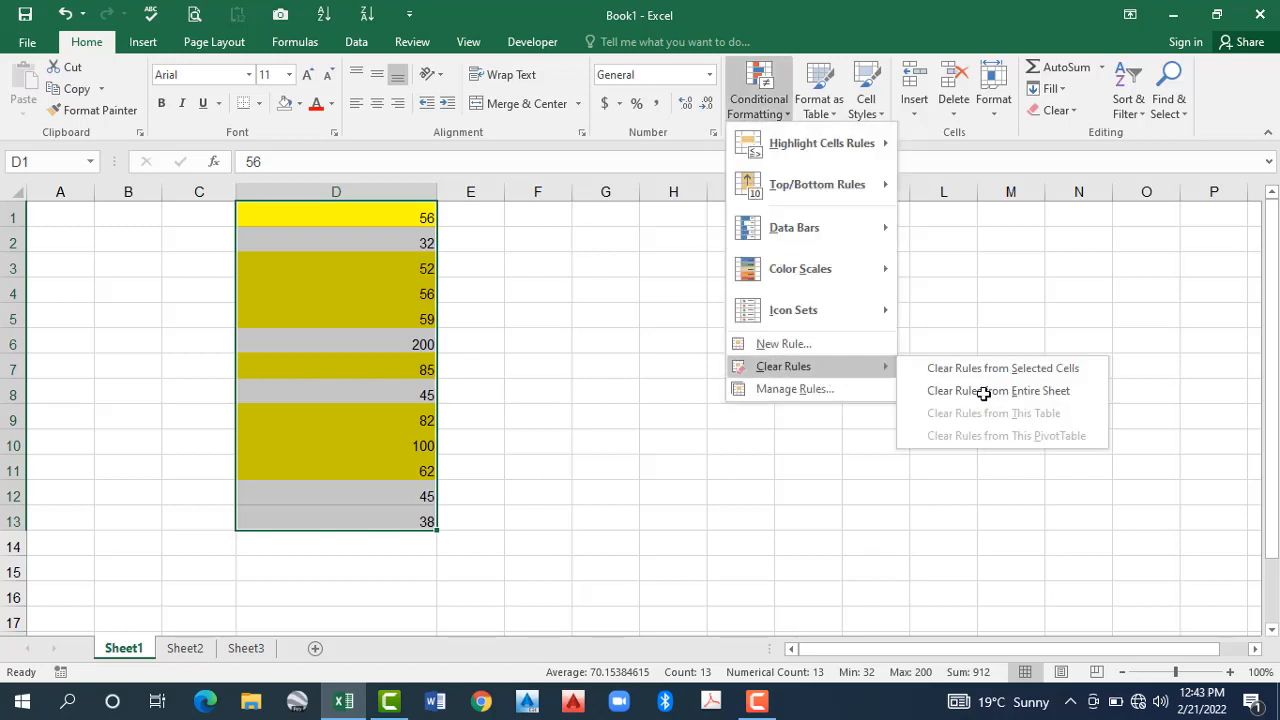
{"action": "left_click", "coordinate": [984, 393]}
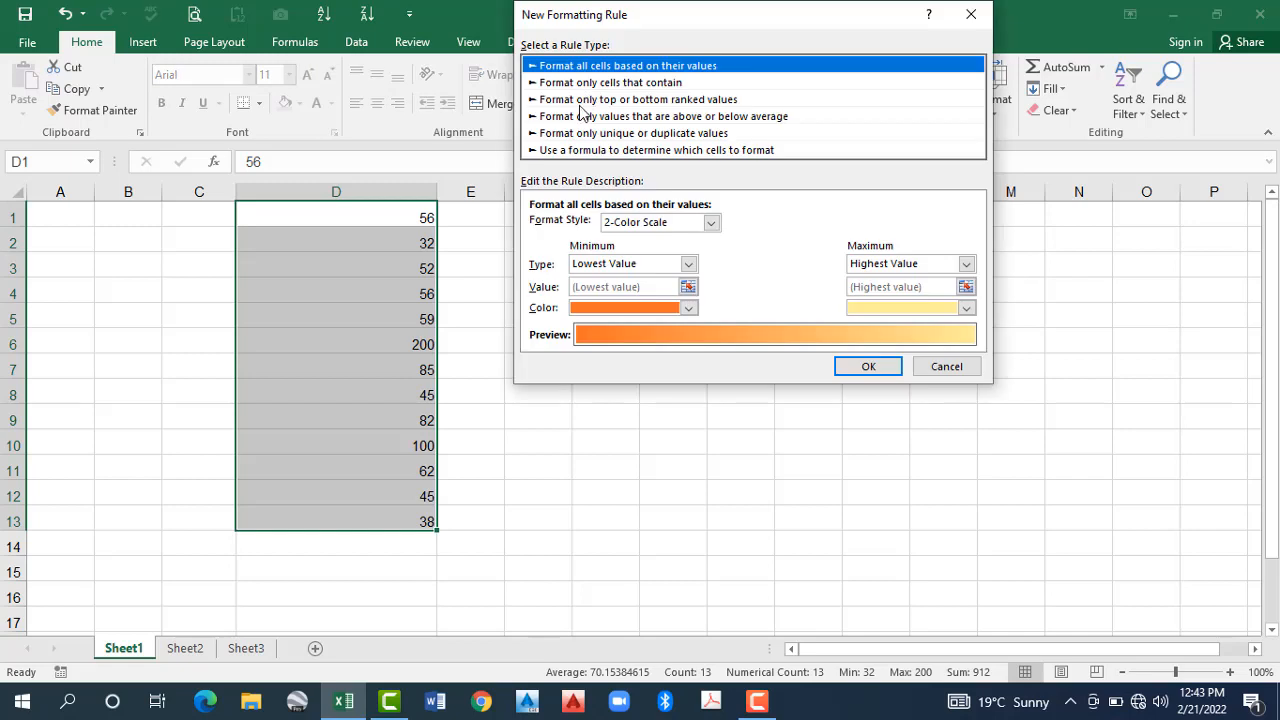
Step: Try a new rule for D1:D13 that formats the bottom 10 ranked values, and cancel it
{"action": "left_click", "coordinate": [608, 106]}
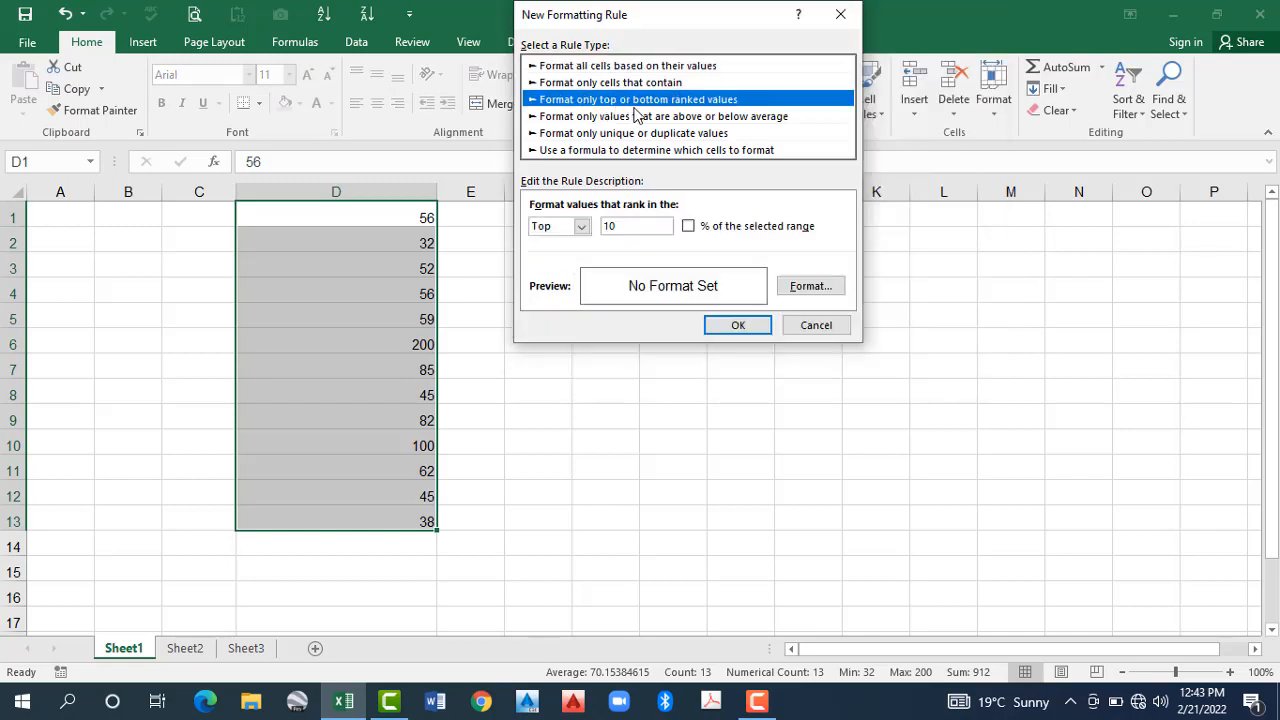
{"action": "left_click", "coordinate": [586, 230]}
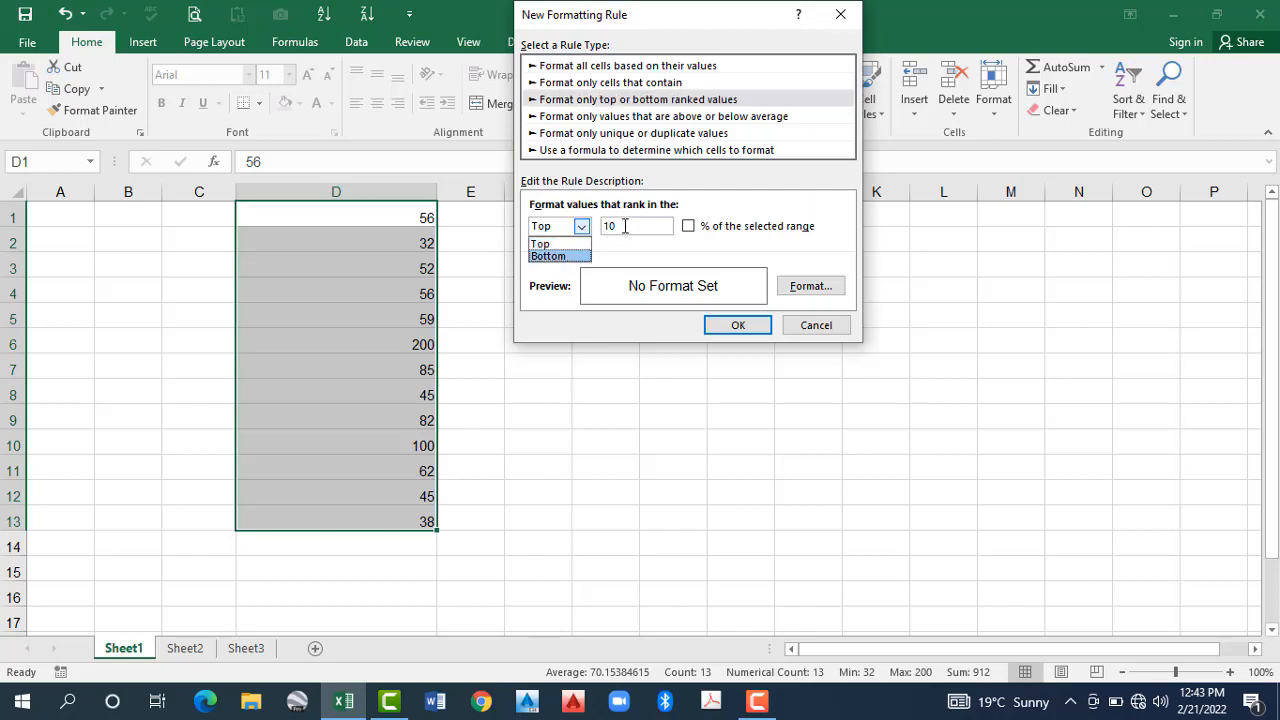
{"action": "key", "text": "Return"}
{"action": "left_click", "coordinate": [625, 226]}
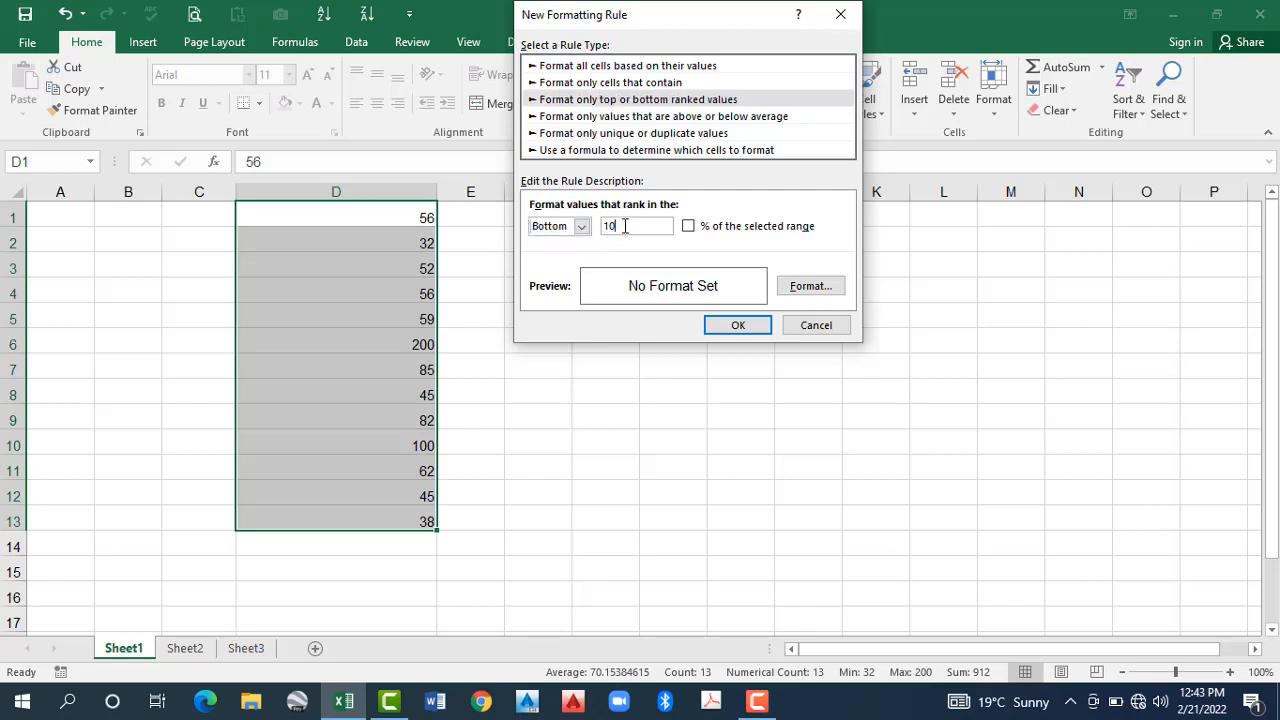
{"action": "left_click", "coordinate": [688, 228]}
{"action": "left_click", "coordinate": [766, 226]}
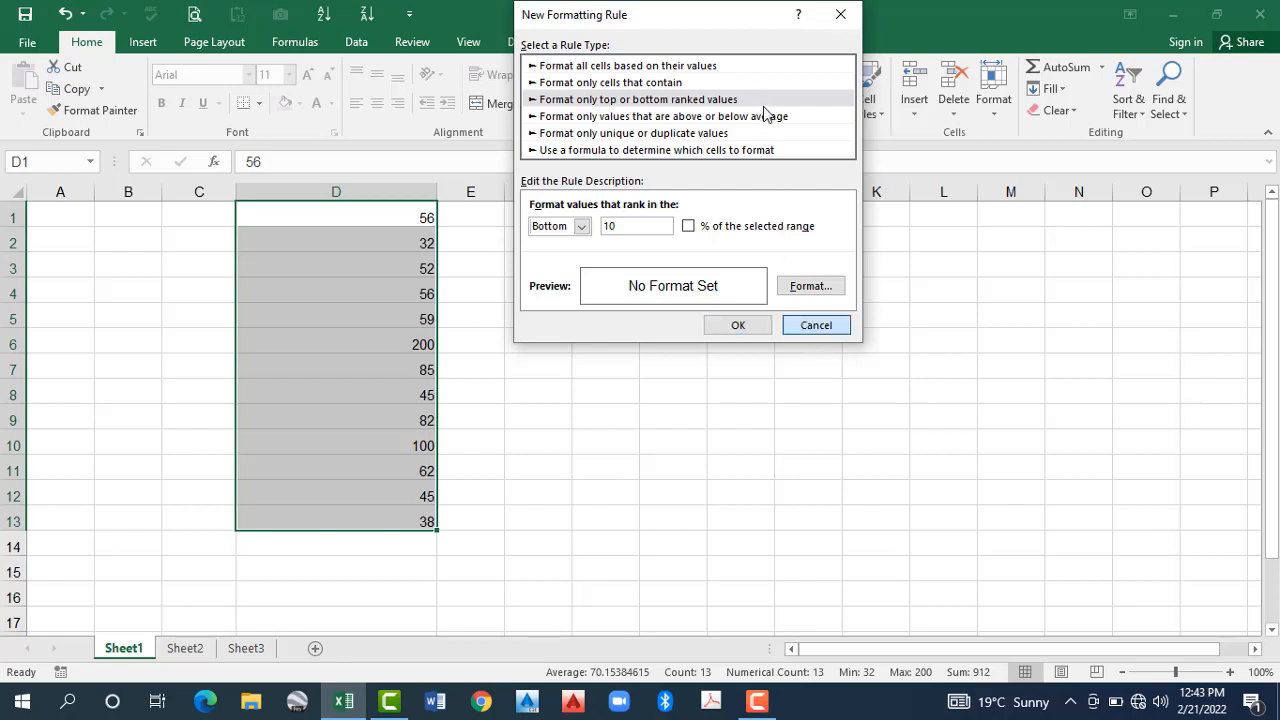
{"action": "key", "text": "Escape"}
{"action": "key", "text": "alt+h"}
{"action": "key", "text": "l"}
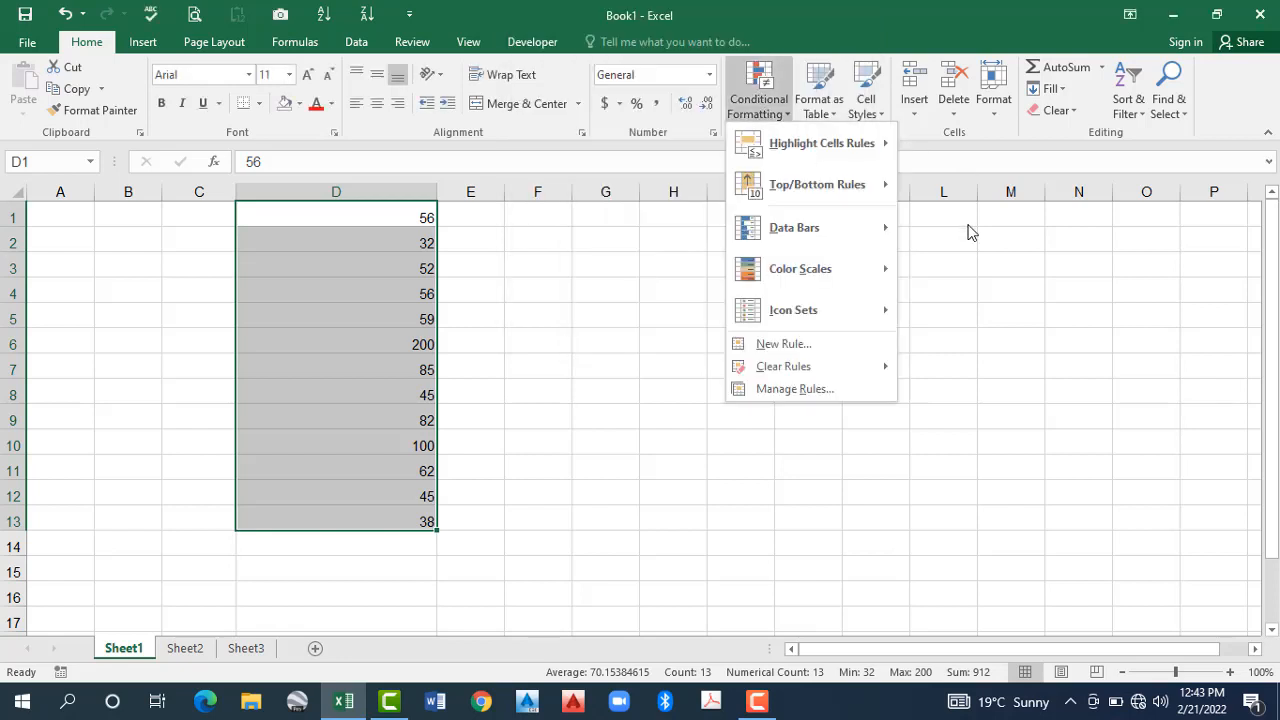
{"action": "key", "text": "h"}
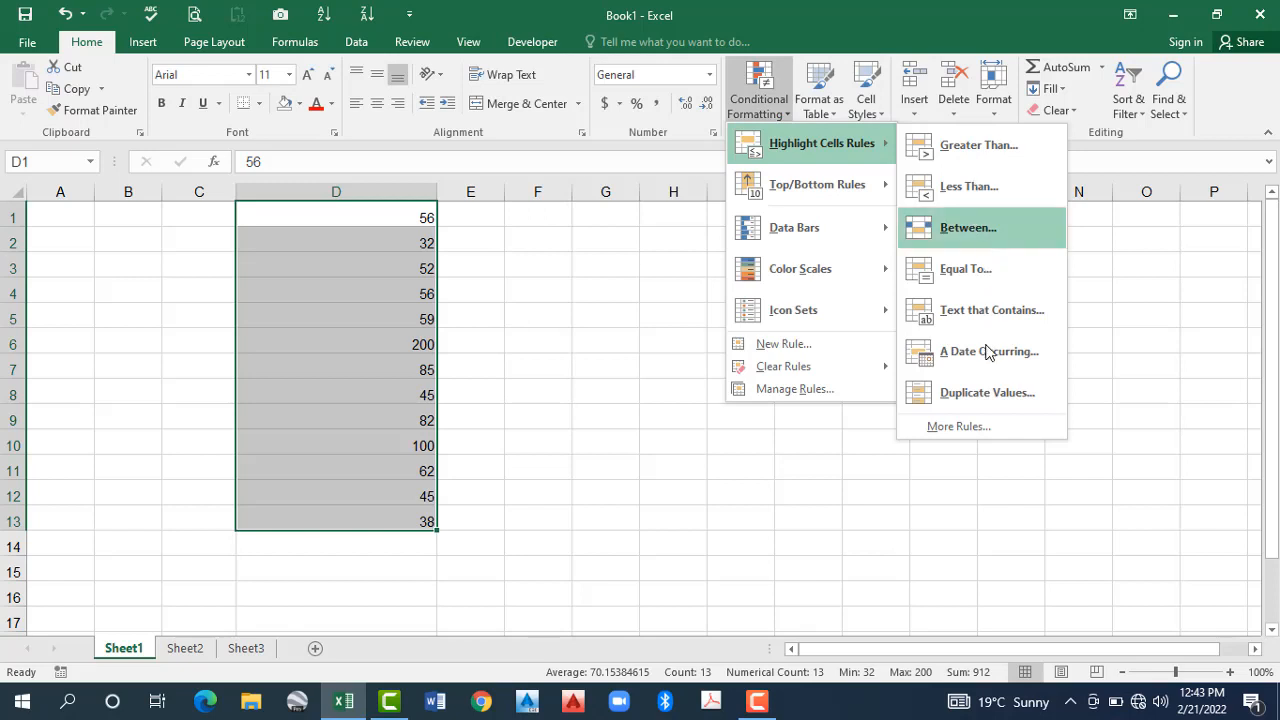
{"action": "key", "text": "Down"}
{"action": "key", "text": "Down"}
{"action": "key", "text": "Down"}
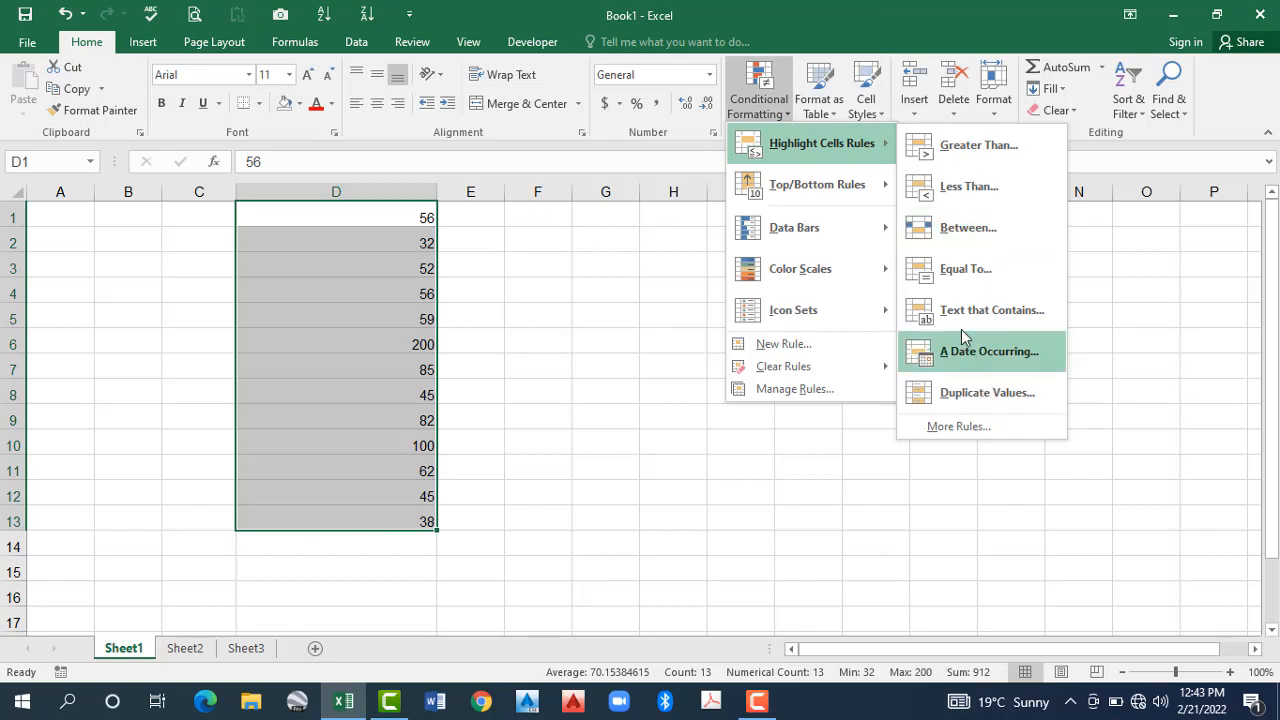
{"action": "key", "text": "Down"}
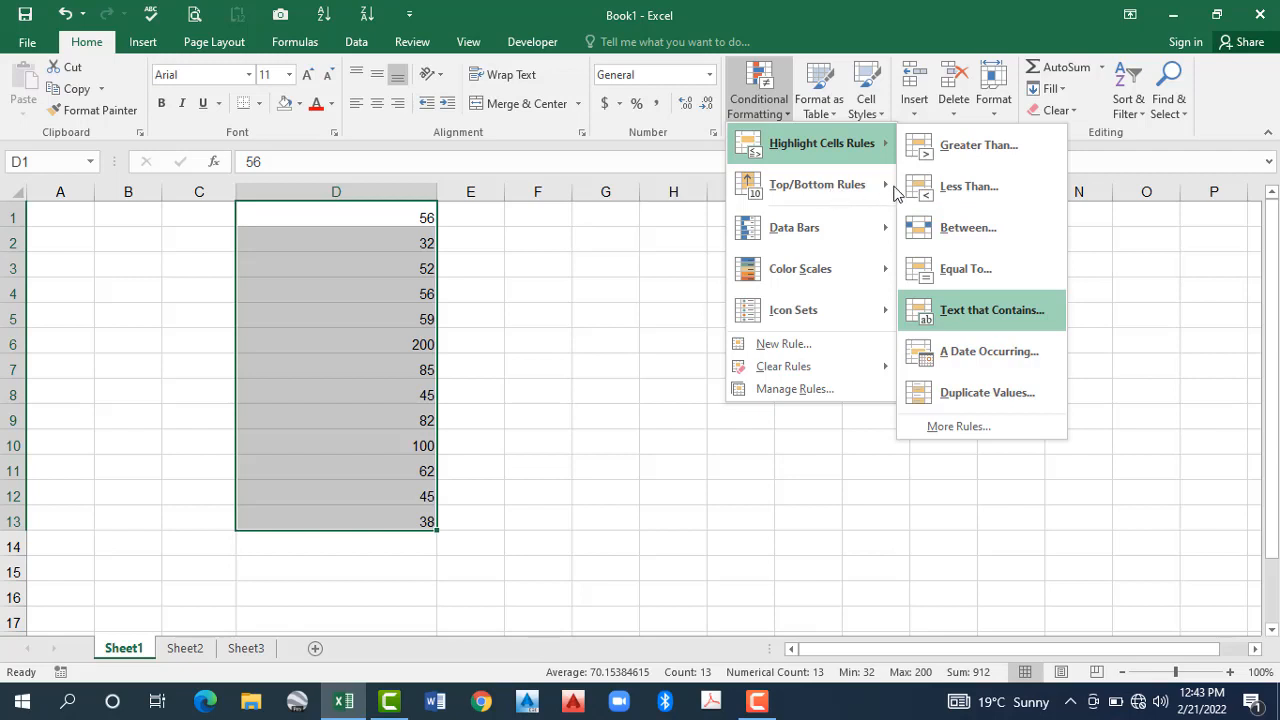
{"action": "key", "text": "Right"}
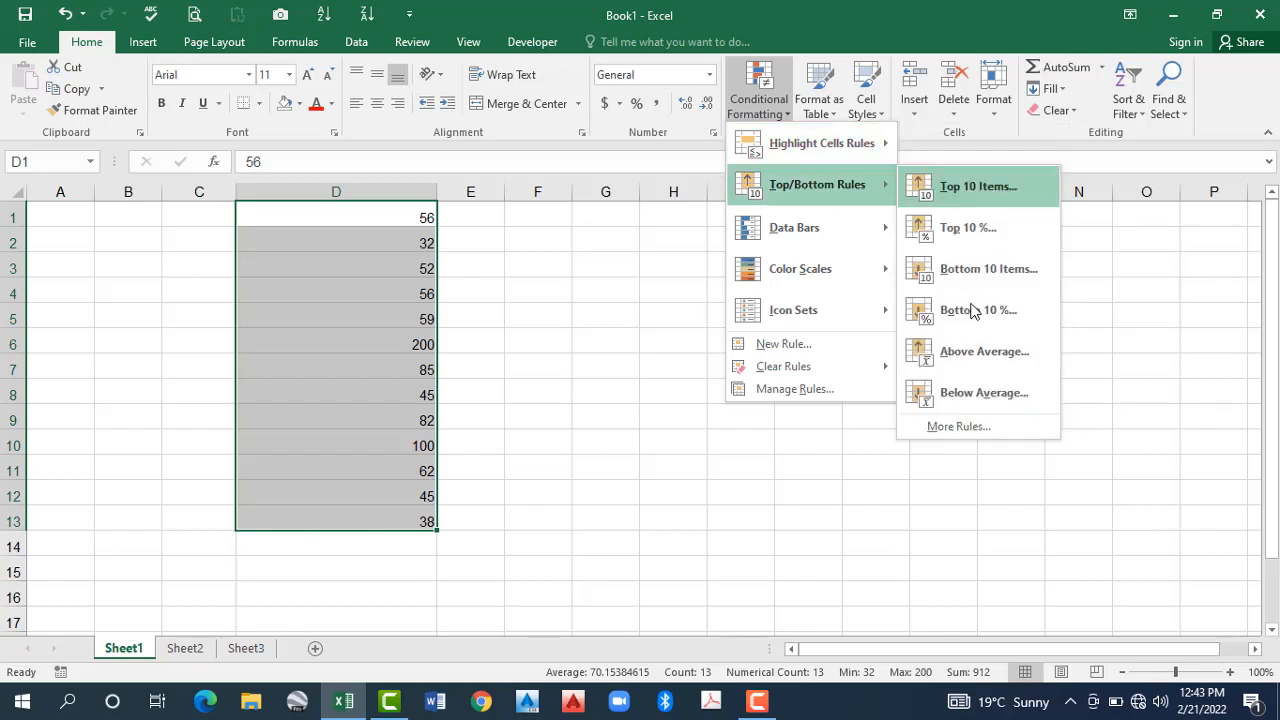
{"action": "key", "text": "Down"}
{"action": "key", "text": "Down"}
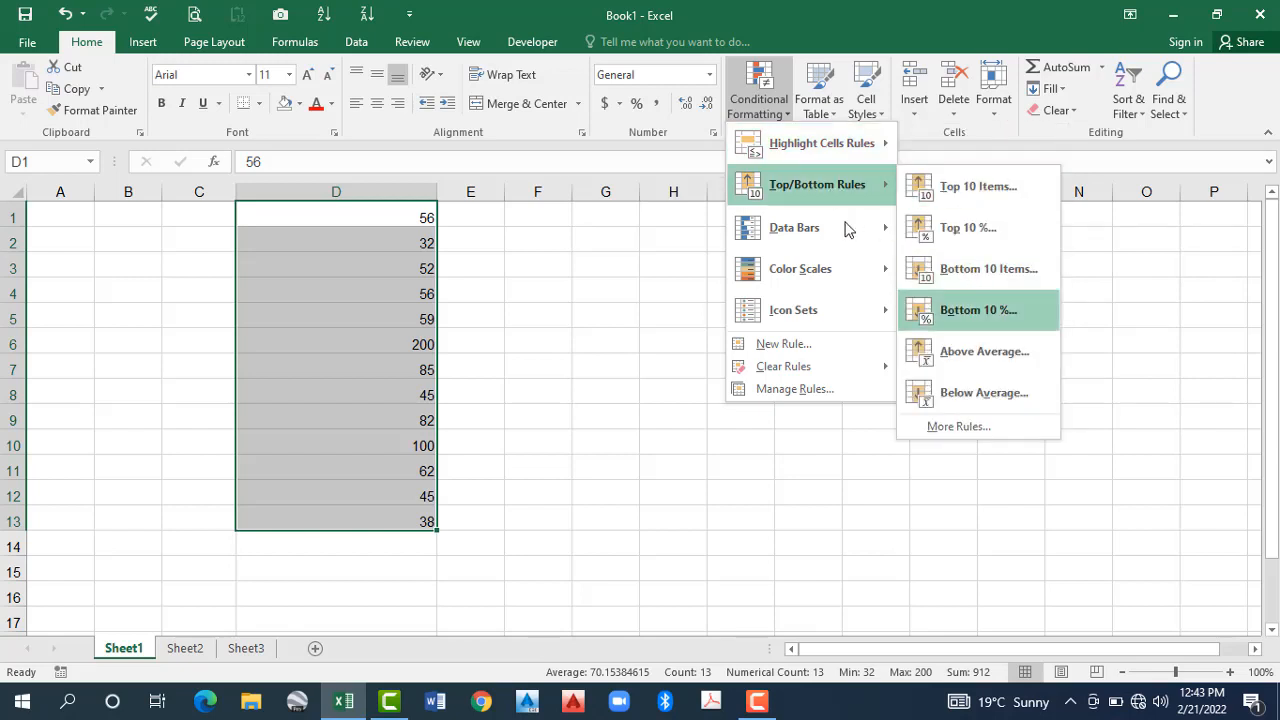
{"action": "mouse_move", "coordinate": [884, 237]}
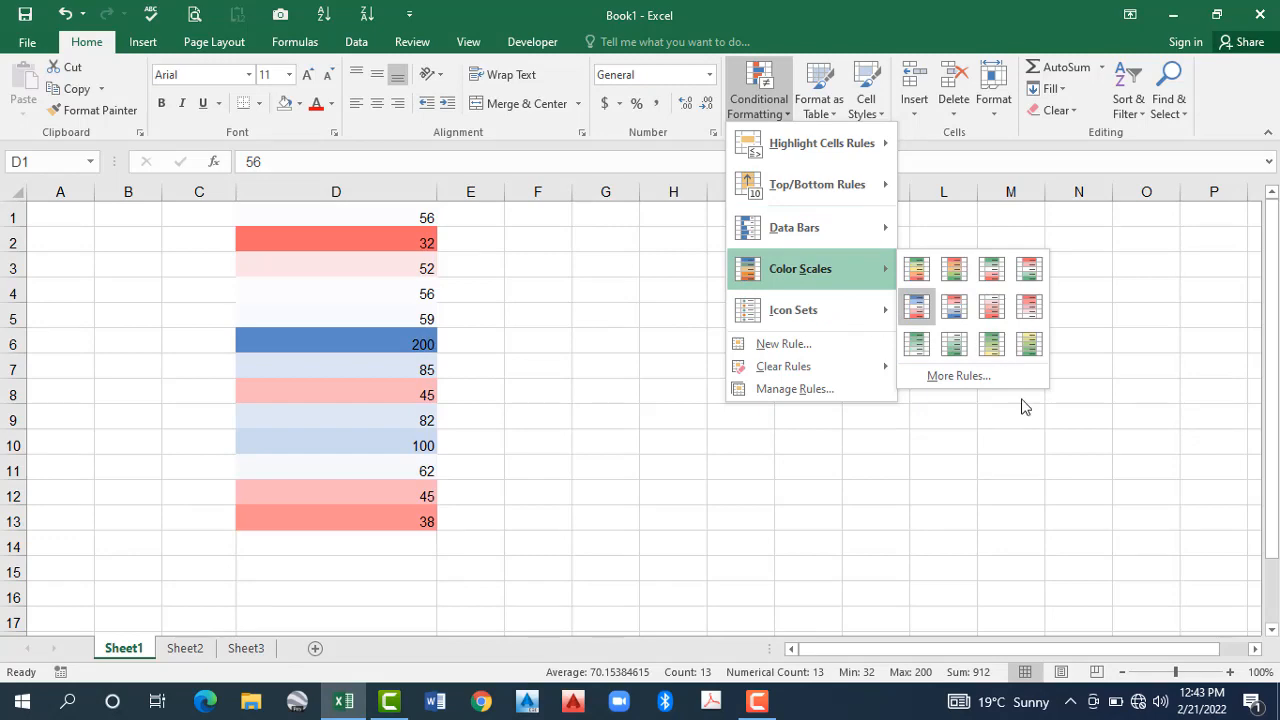
Step: Open a new formatting rule for D1:D13 and review the above or below average and the unique or duplicate rule types
{"action": "left_click", "coordinate": [806, 346]}
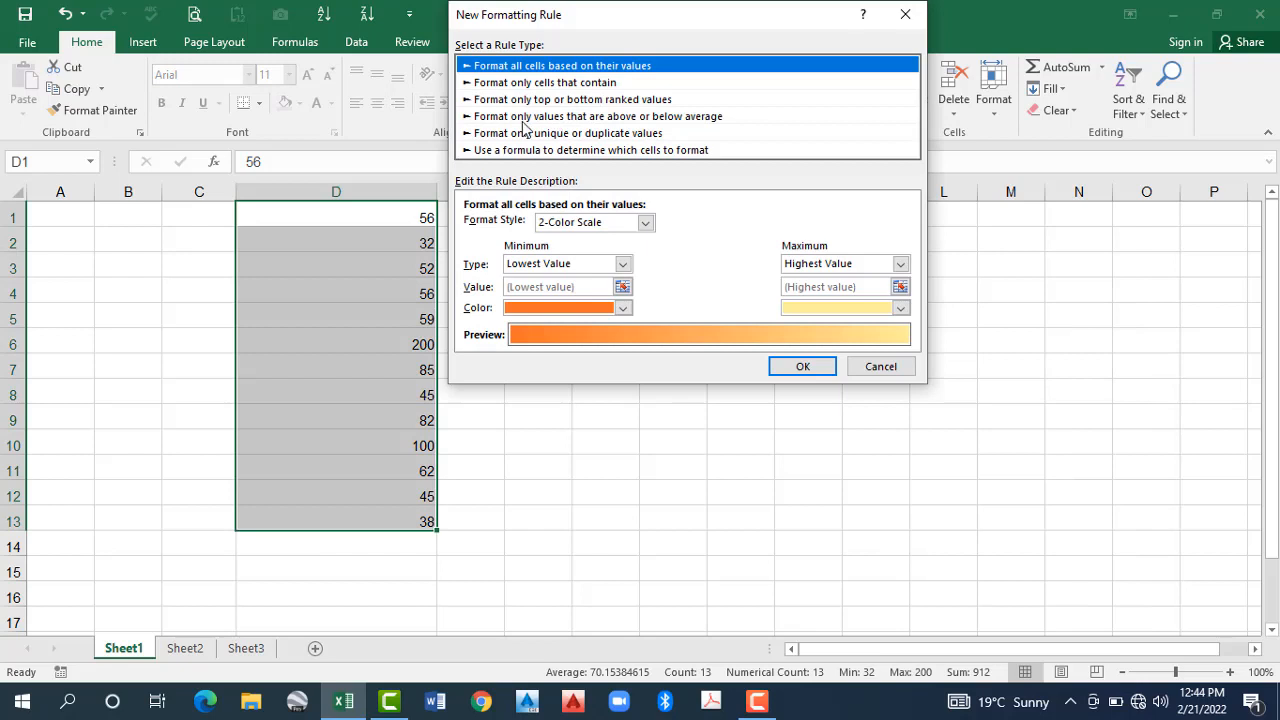
{"action": "left_click", "coordinate": [523, 118]}
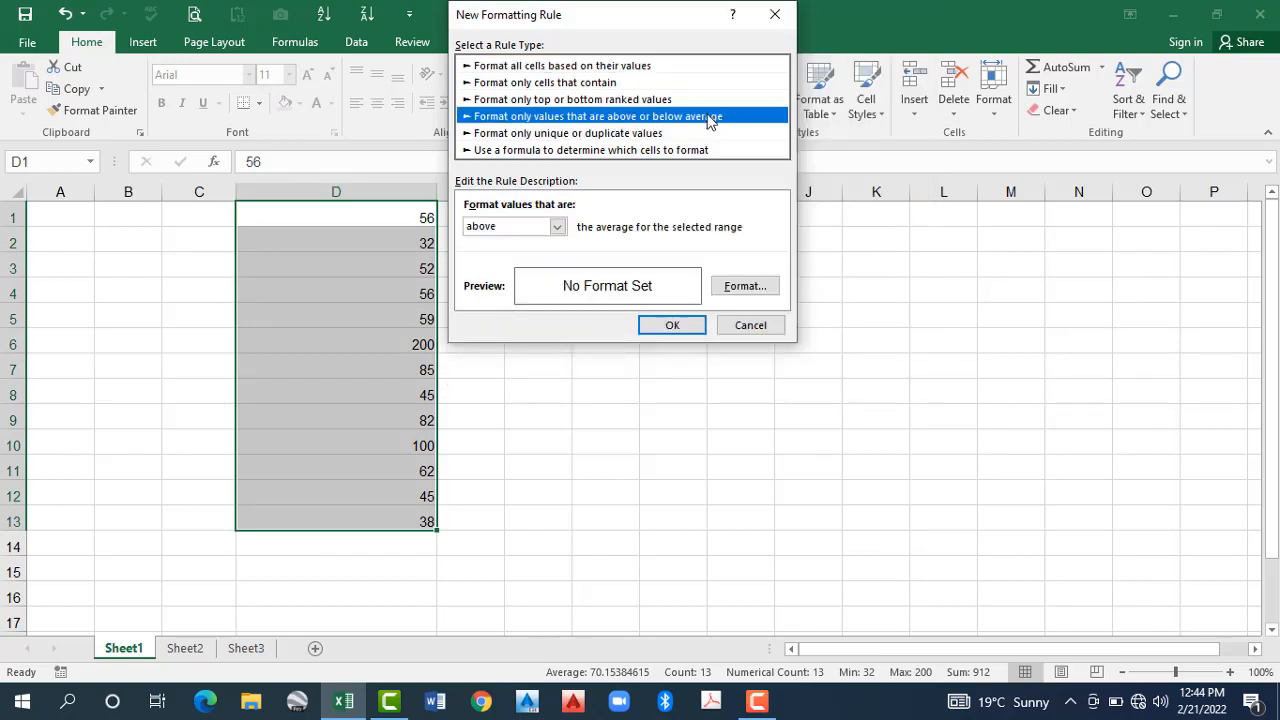
{"action": "left_click", "coordinate": [614, 139]}
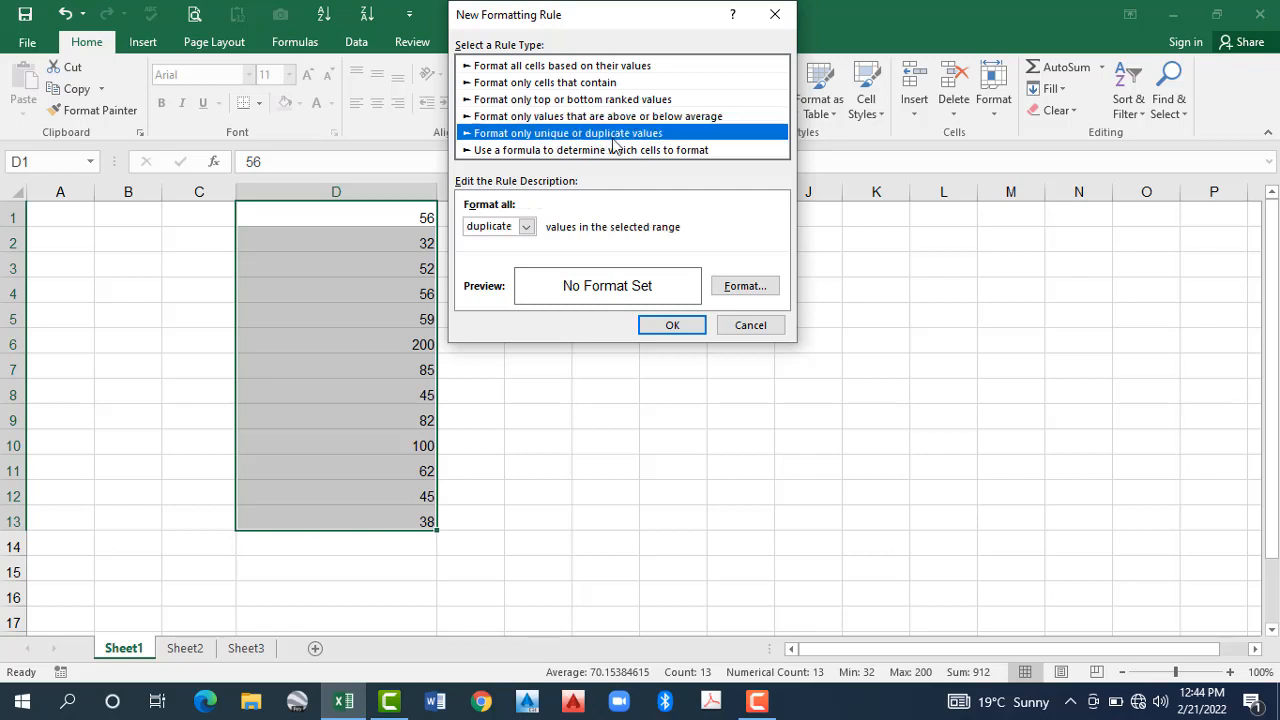
{"action": "left_click", "coordinate": [525, 229]}
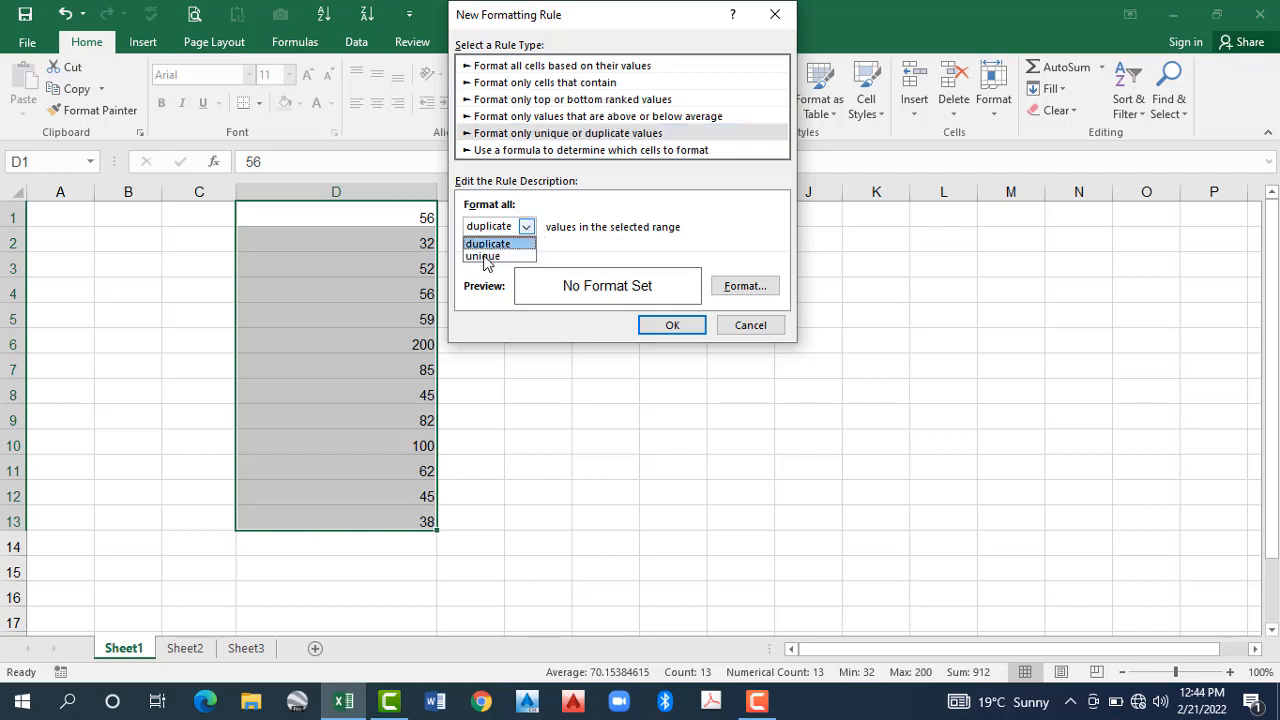
{"action": "left_click", "coordinate": [485, 257]}
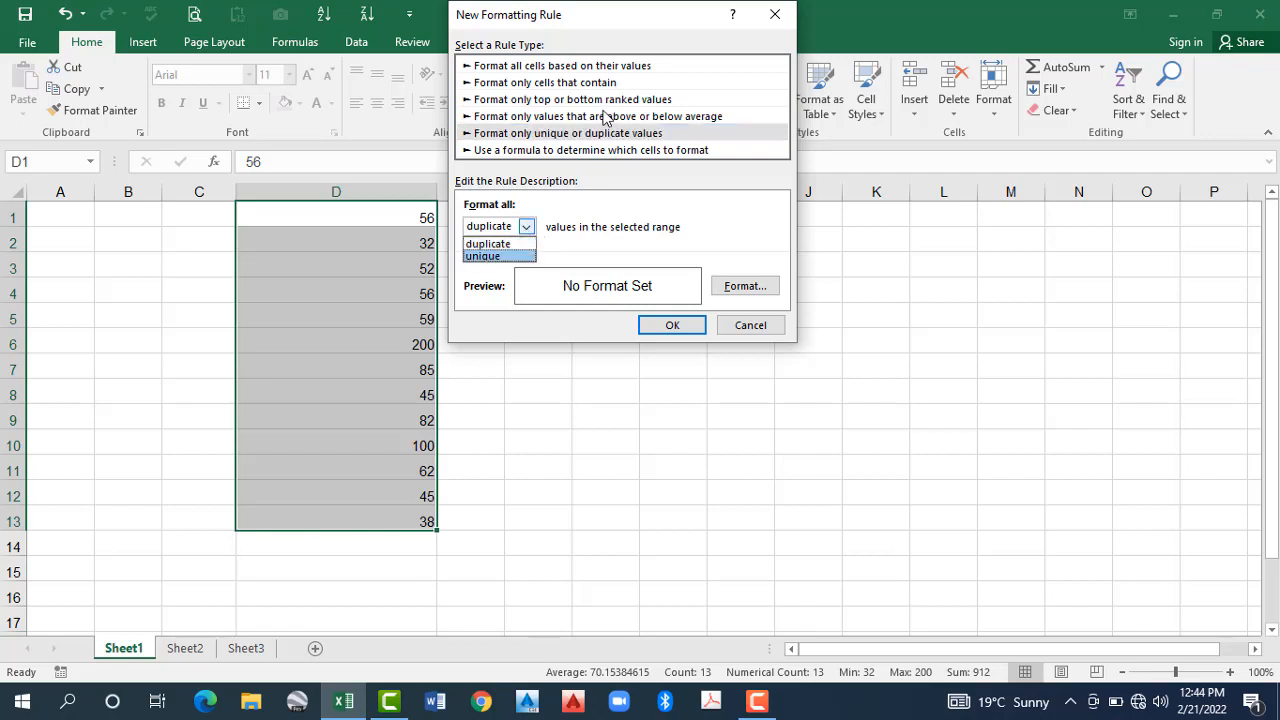
Step: Set the new rule to use a formula, =$D$1>($B$1+$C$1), to determine which cells to format
{"action": "left_click", "coordinate": [557, 151]}
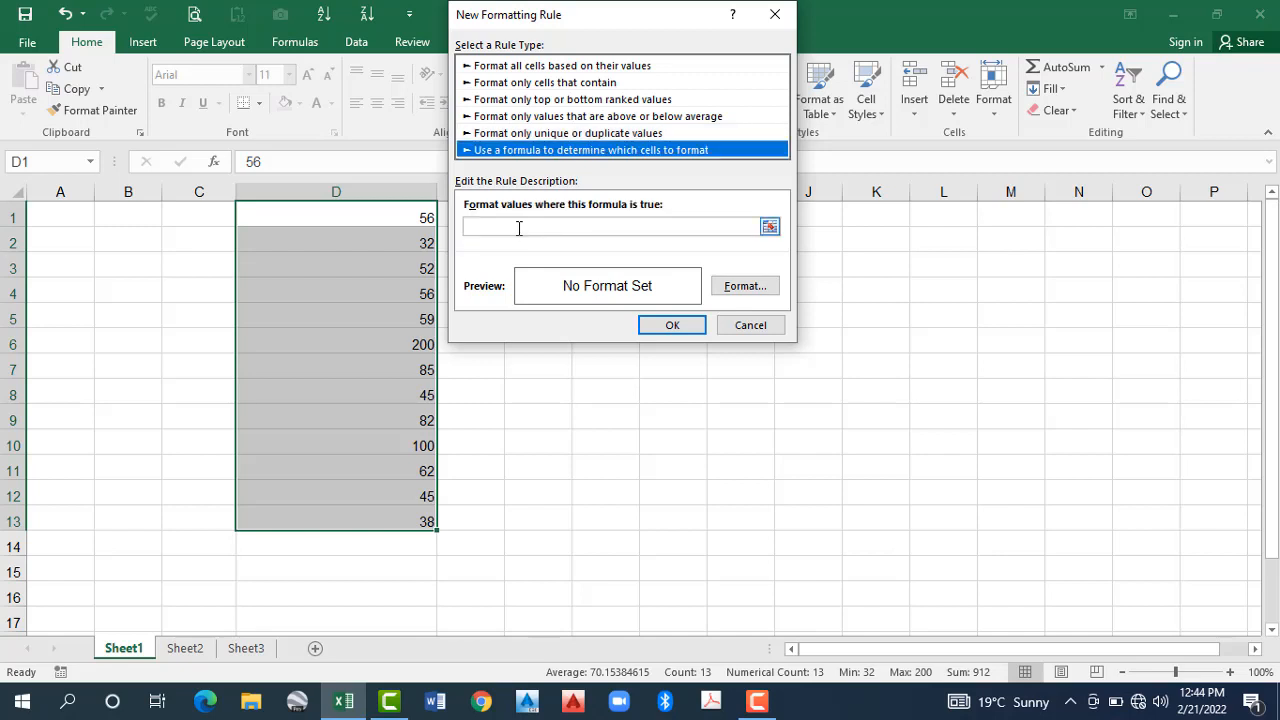
{"action": "left_click", "coordinate": [518, 228]}
{"action": "type", "text": "="}
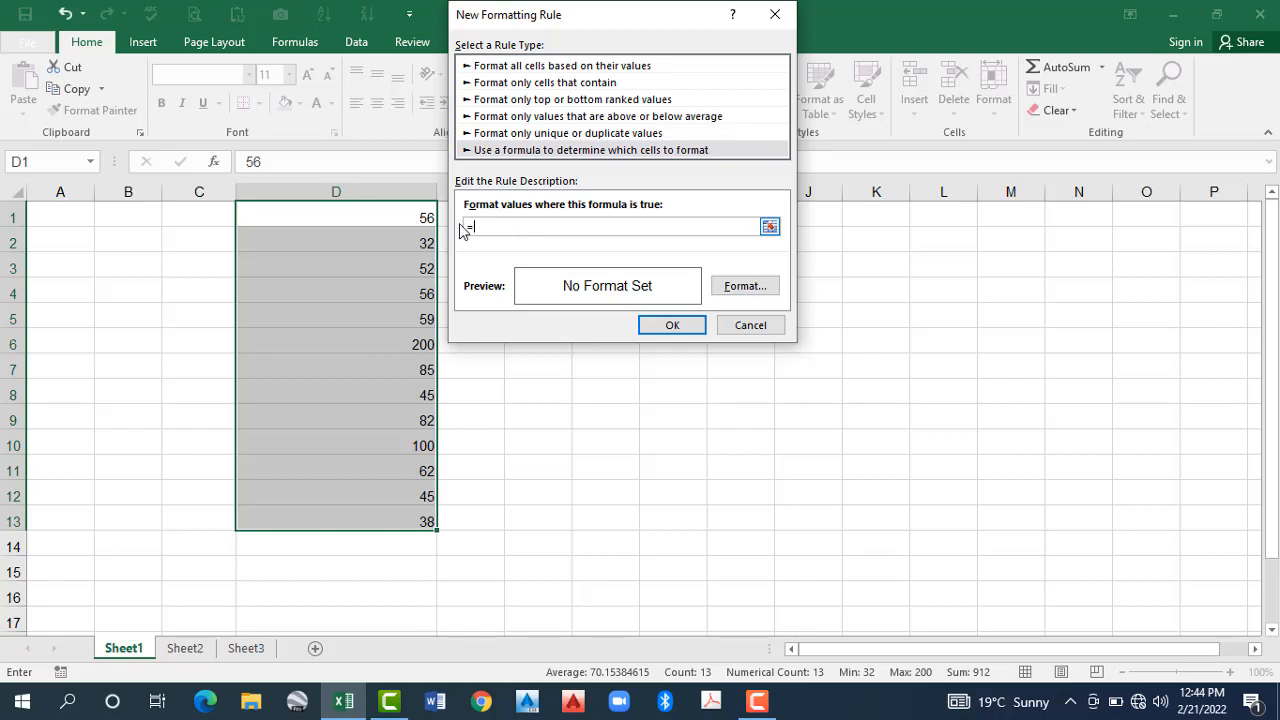
{"action": "left_click", "coordinate": [407, 213]}
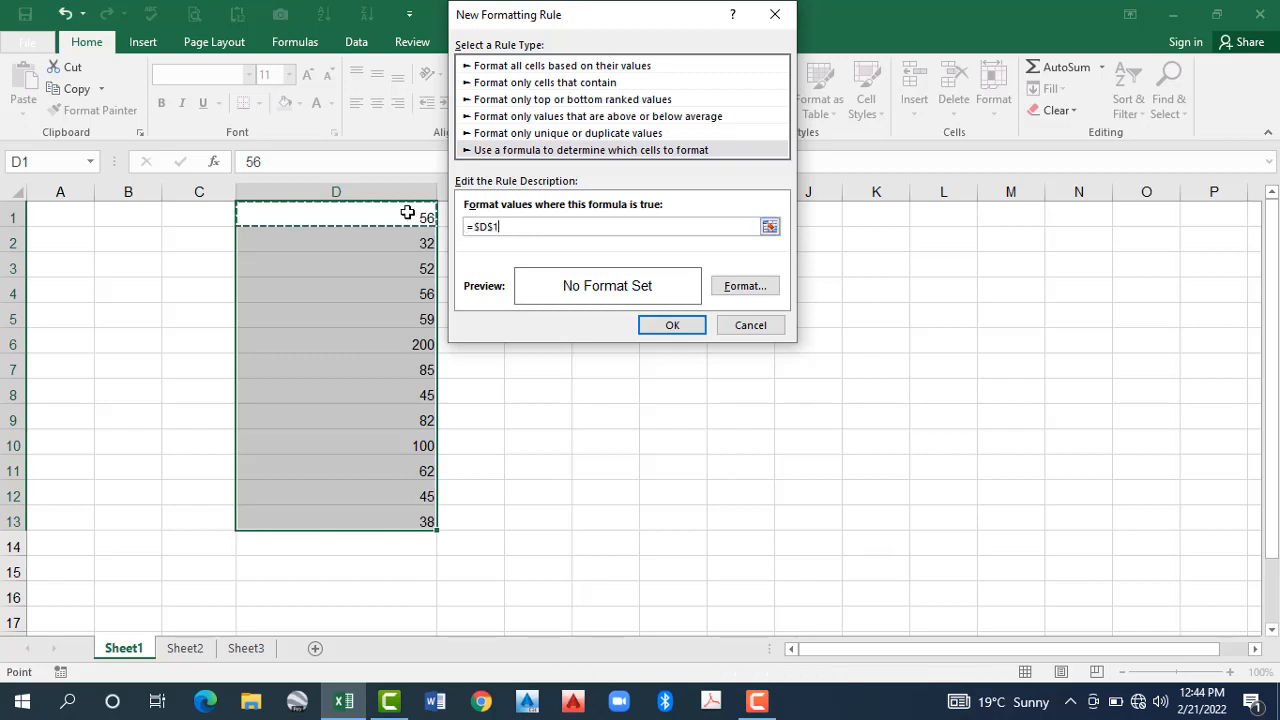
{"action": "type", "text": ">("}
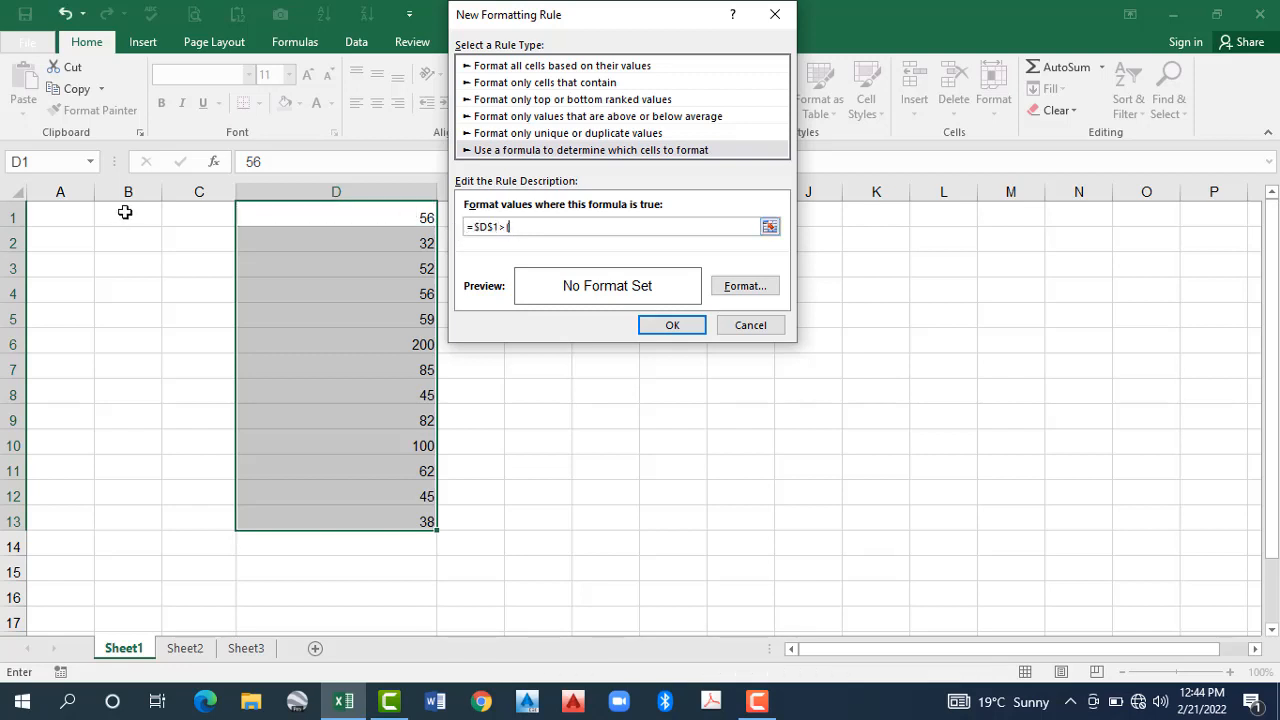
{"action": "left_click", "coordinate": [125, 212]}
{"action": "type", "text": "+"}
{"action": "left_click", "coordinate": [184, 217]}
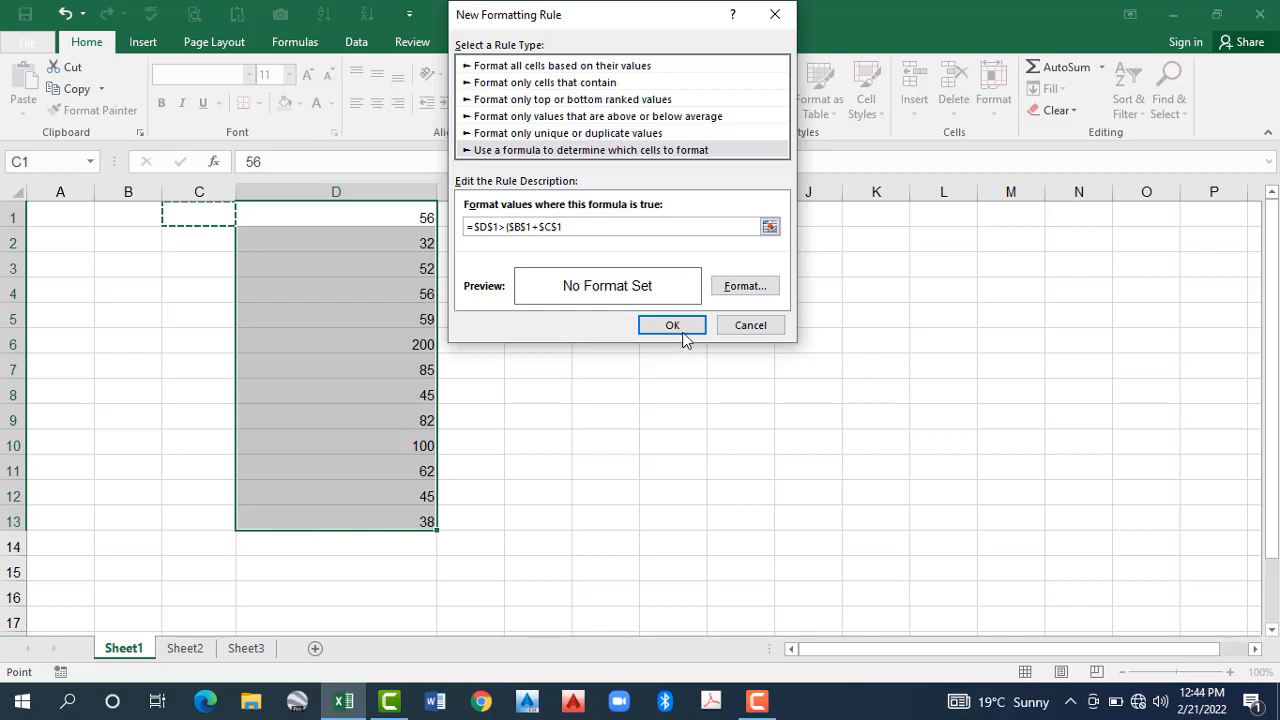
{"action": "type", "text": ")"}
Step: Give the formula rule a red background fill
{"action": "left_click", "coordinate": [740, 292]}
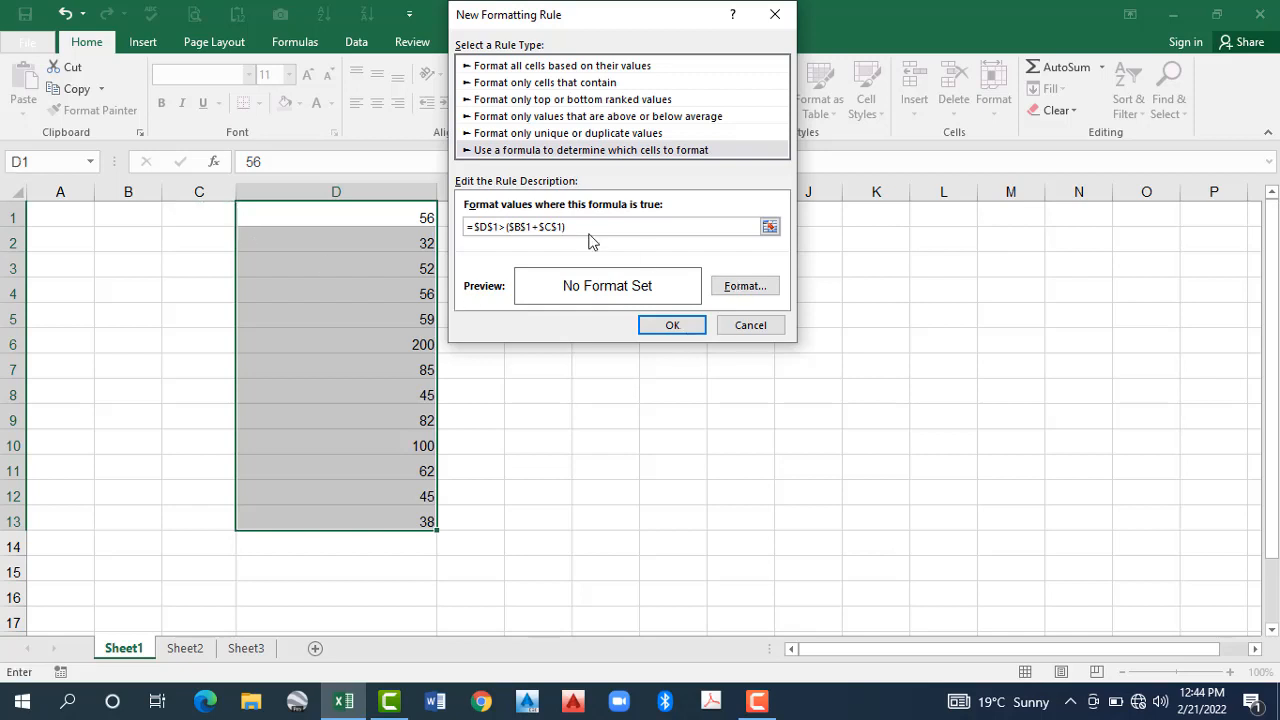
{"action": "left_click", "coordinate": [489, 232]}
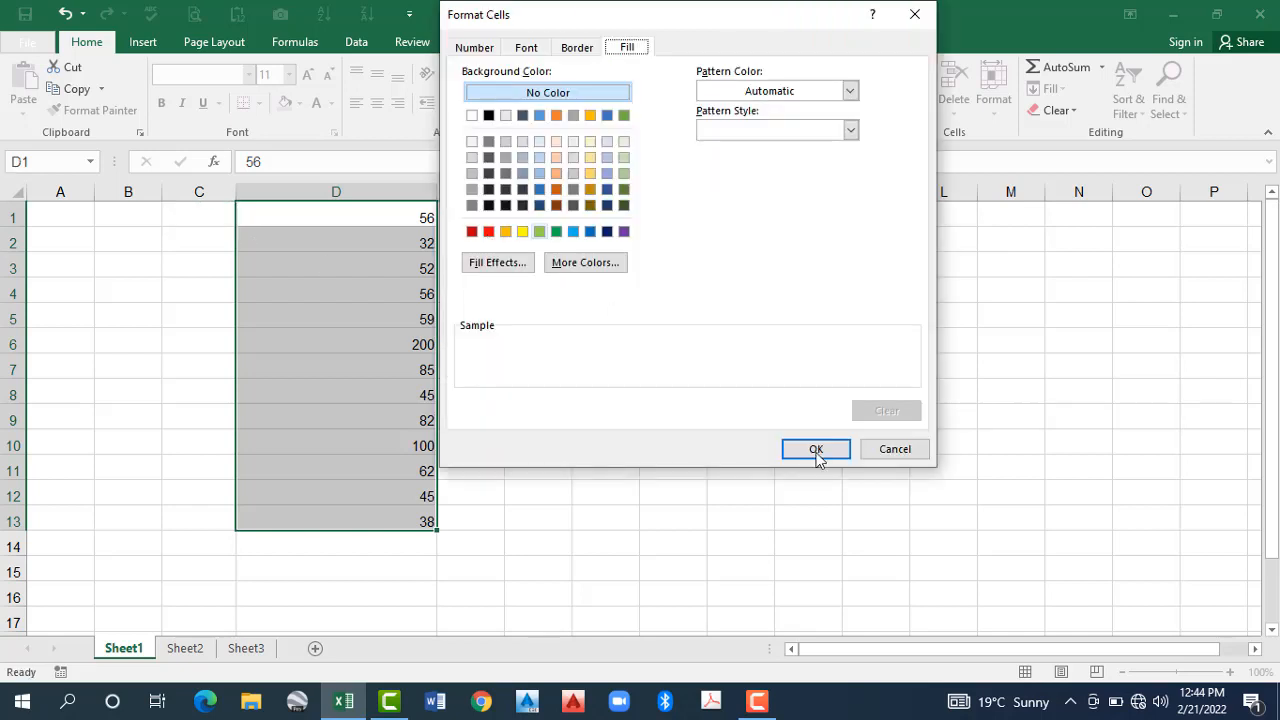
{"action": "left_click", "coordinate": [815, 450]}
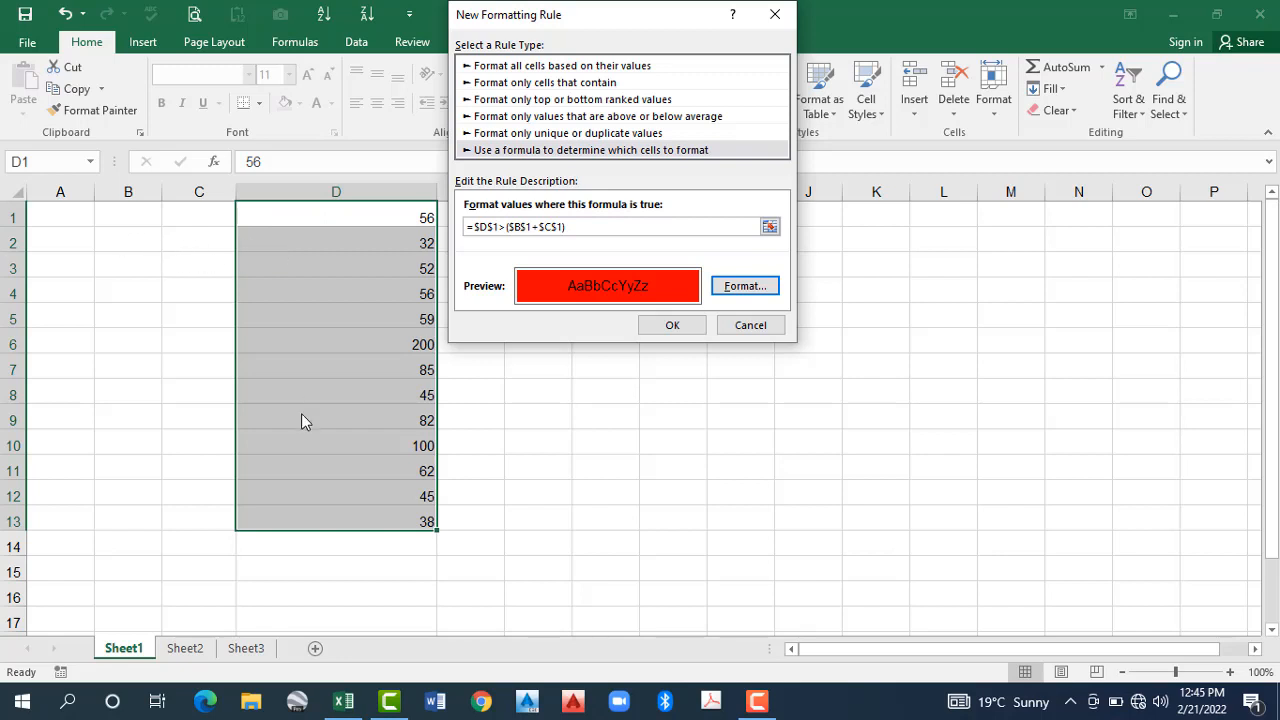
Step: Make the row parts of the D1, B1 and C1 references relative in the rule's formula, and apply the rule to D1:D13
{"action": "left_click", "coordinate": [494, 227]}
{"action": "key", "text": "BackSpace"}
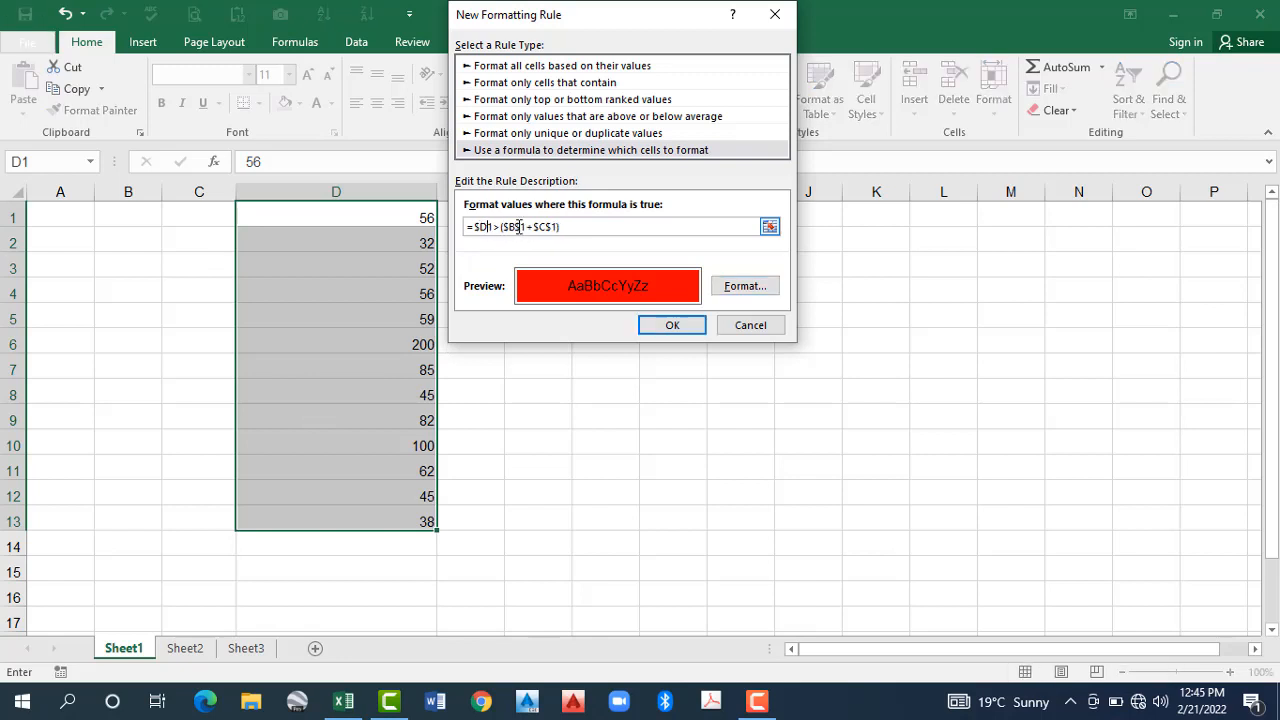
{"action": "left_click", "coordinate": [518, 227]}
{"action": "key", "text": "BackSpace"}
{"action": "key", "text": "BackSpace"}
{"action": "left_click", "coordinate": [673, 326]}
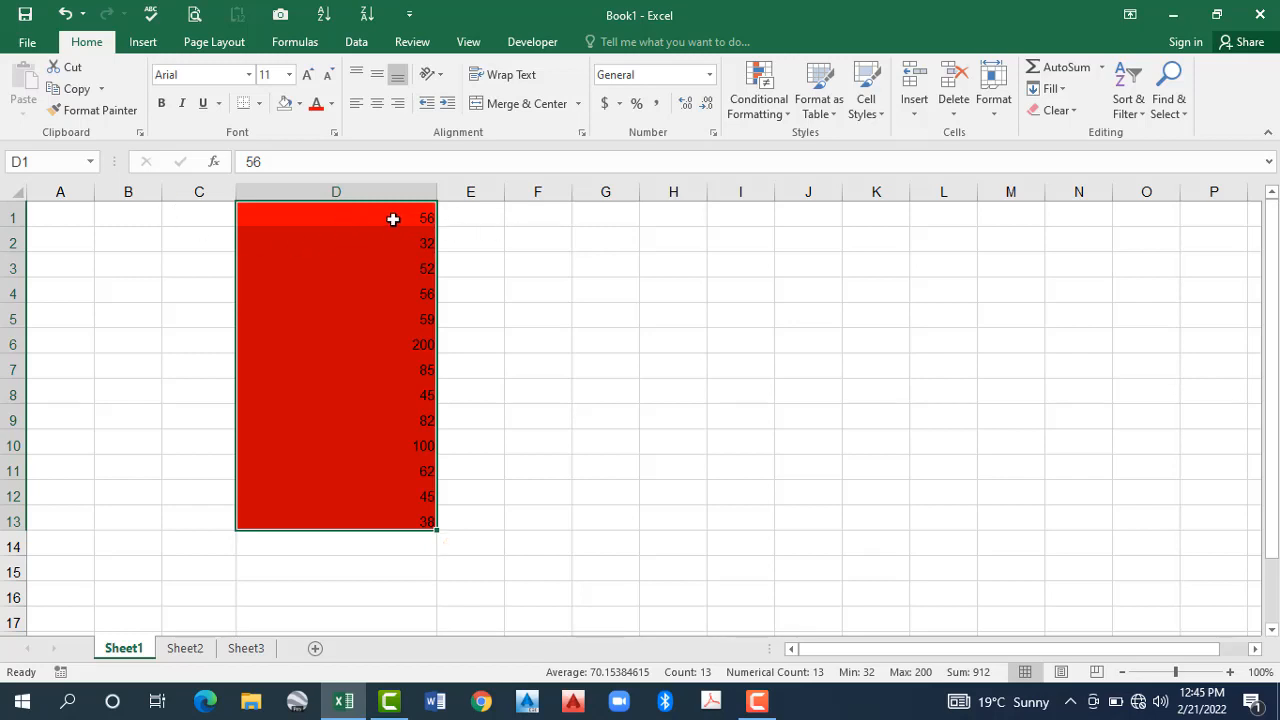
Step: Fill B1:C13 with sample numbers, from 23 and 51 in row 1 to 45 and 12 in row 13
{"action": "key", "text": "Up"}
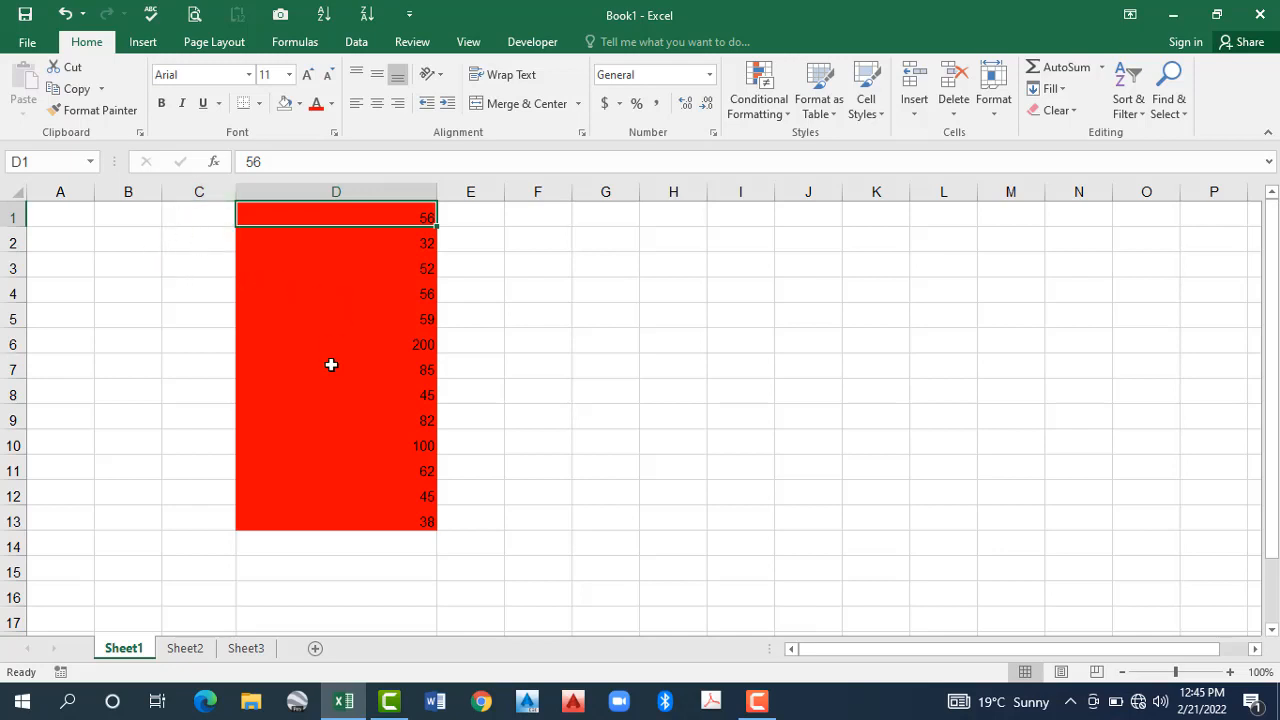
{"action": "left_click", "coordinate": [132, 207]}
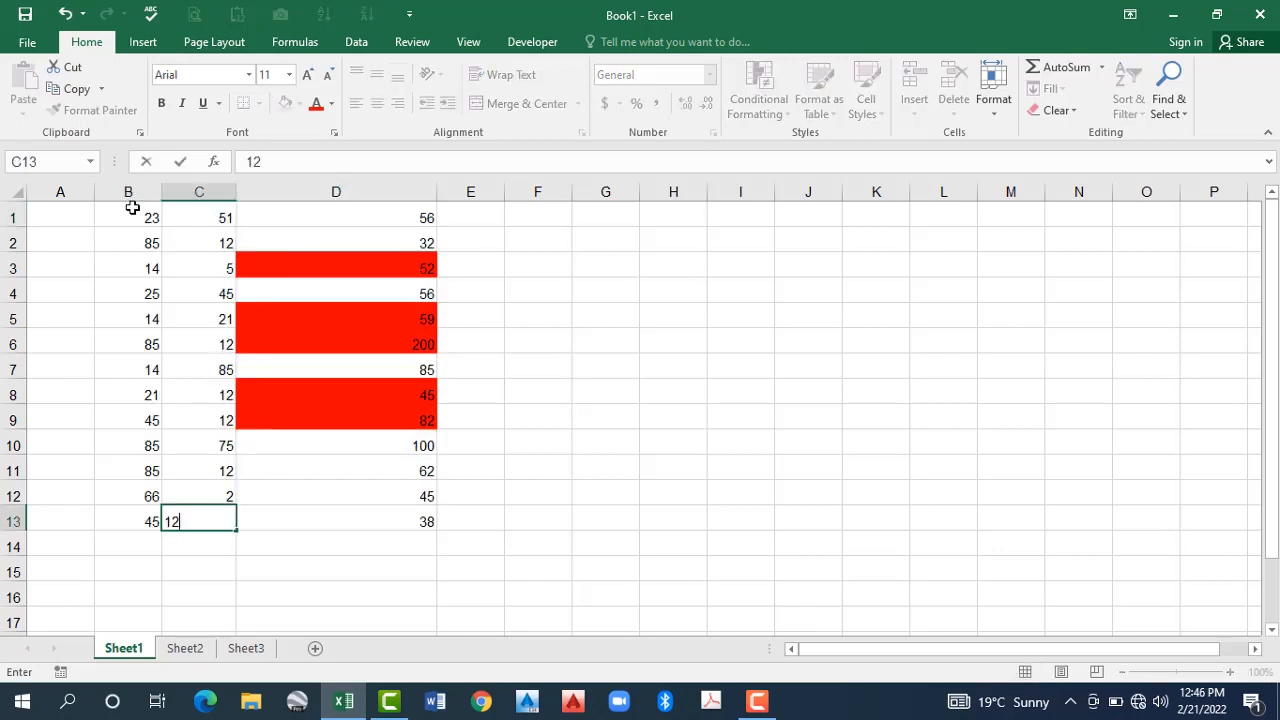
{"action": "key", "text": "Return"}
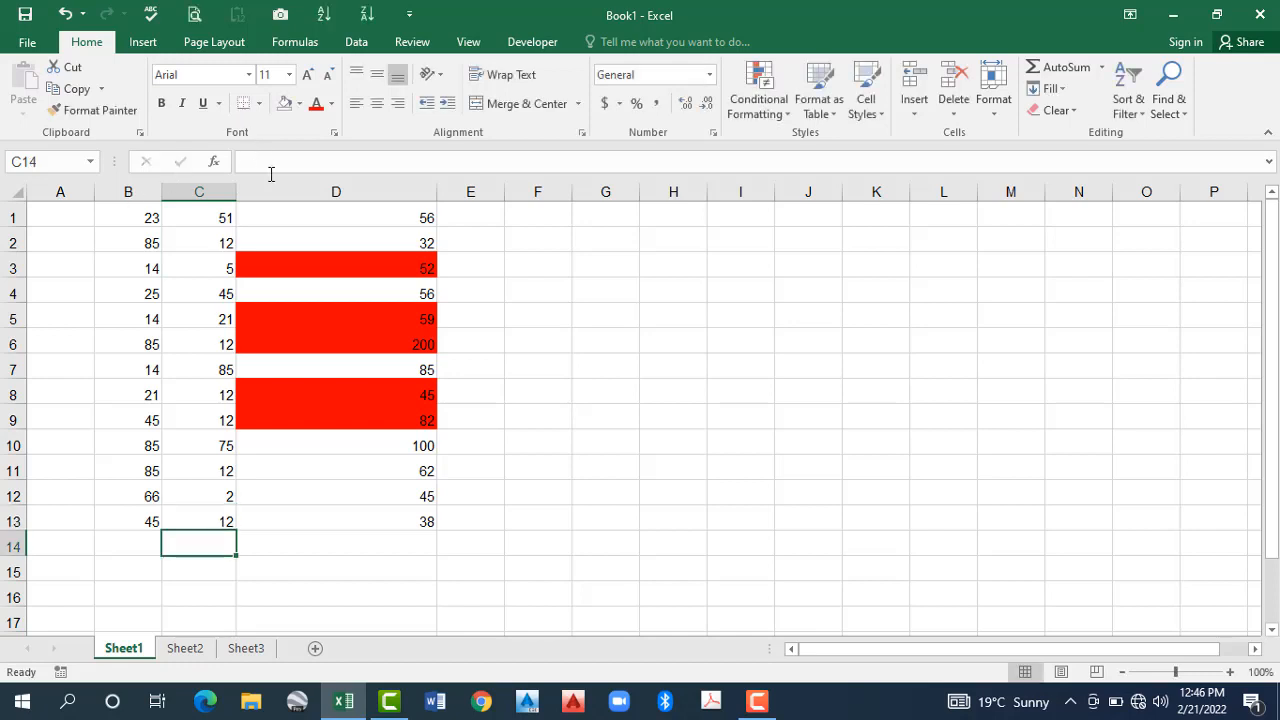
Step: Check row by row whether each value in column D exceeds the sum of columns B and C and is highlighted accordingly
{"action": "left_click", "coordinate": [156, 218]}
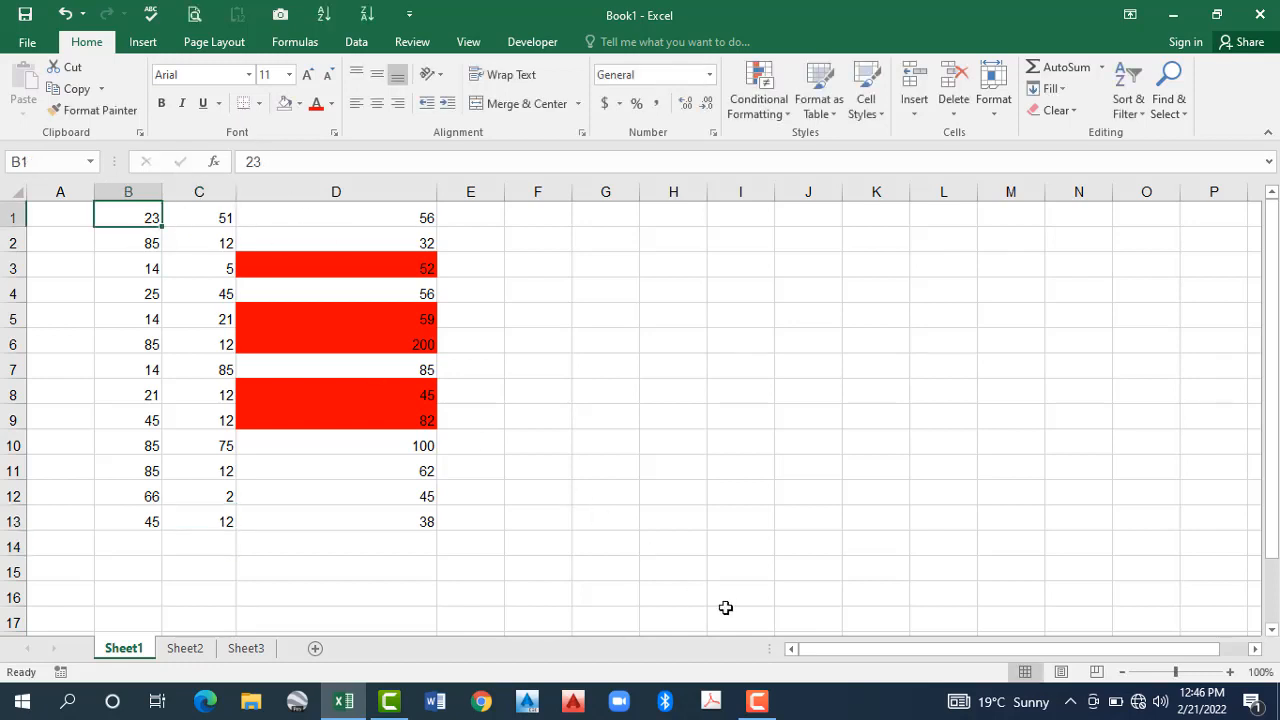
{"action": "key", "text": "shift+Right"}
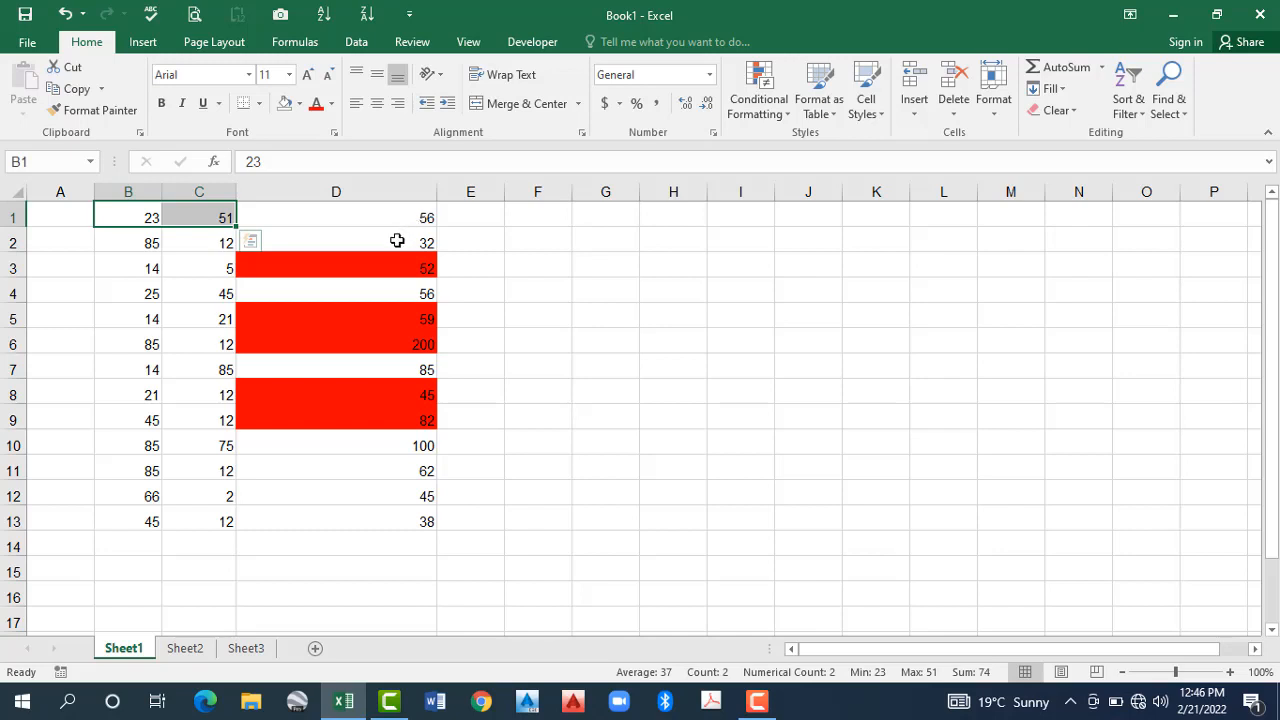
{"action": "left_click", "coordinate": [365, 247]}
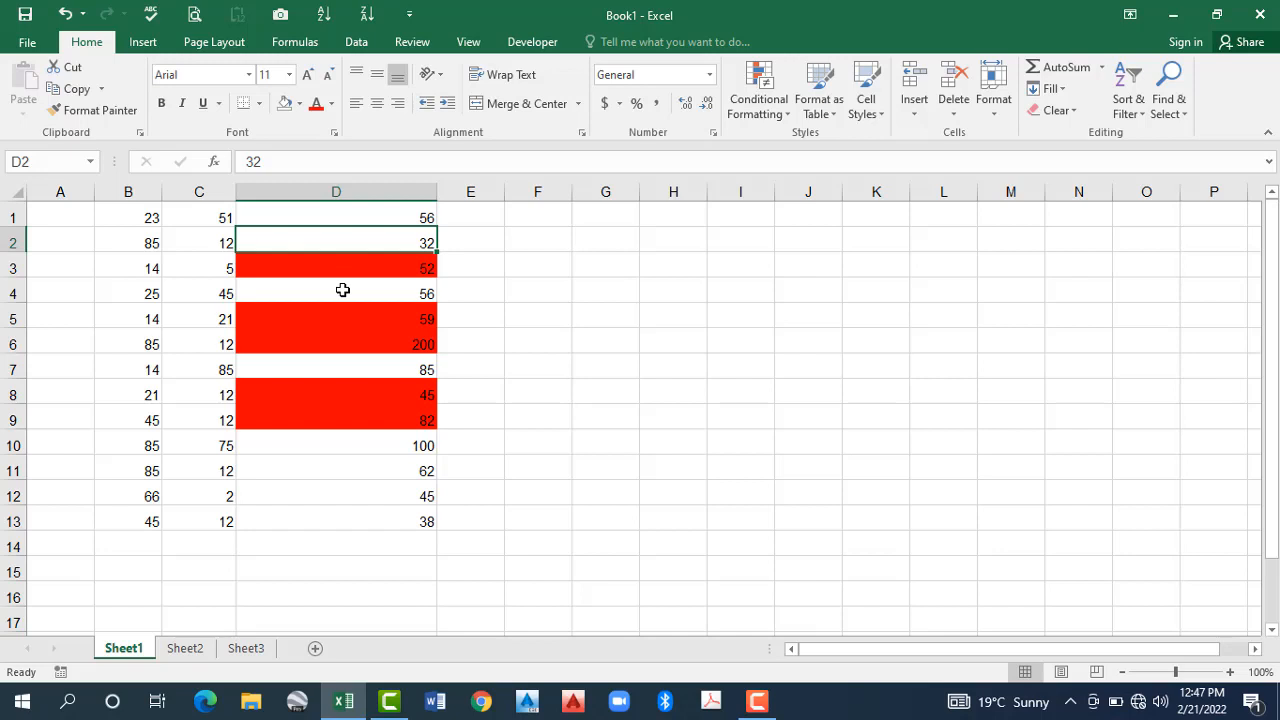
{"action": "key", "text": "Down"}
{"action": "key", "text": "Down"}
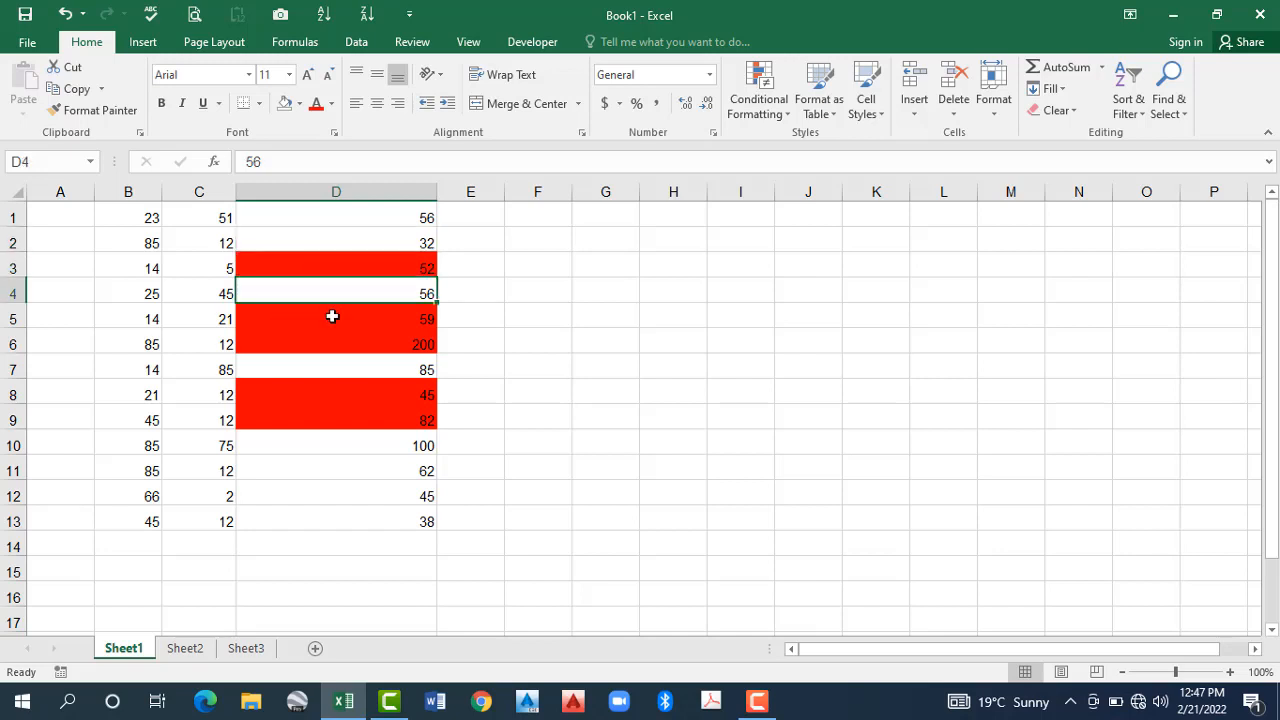
{"action": "key", "text": "Down"}
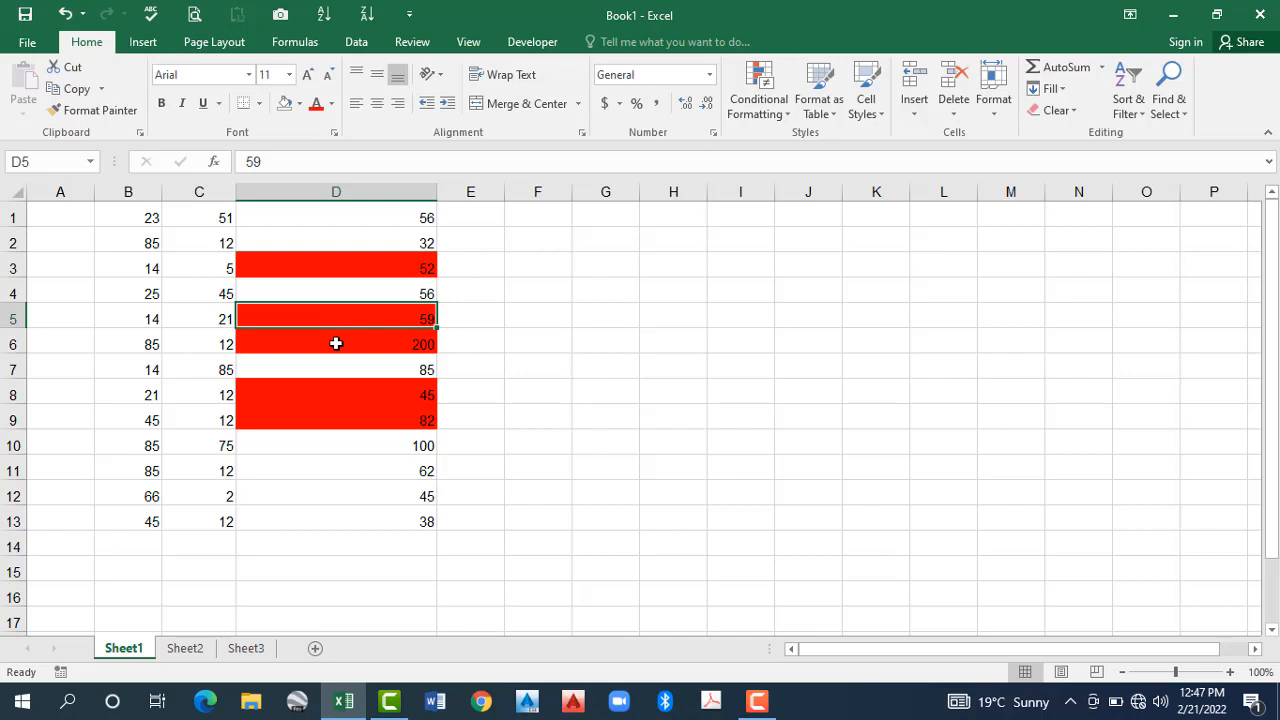
{"action": "left_click", "coordinate": [336, 343]}
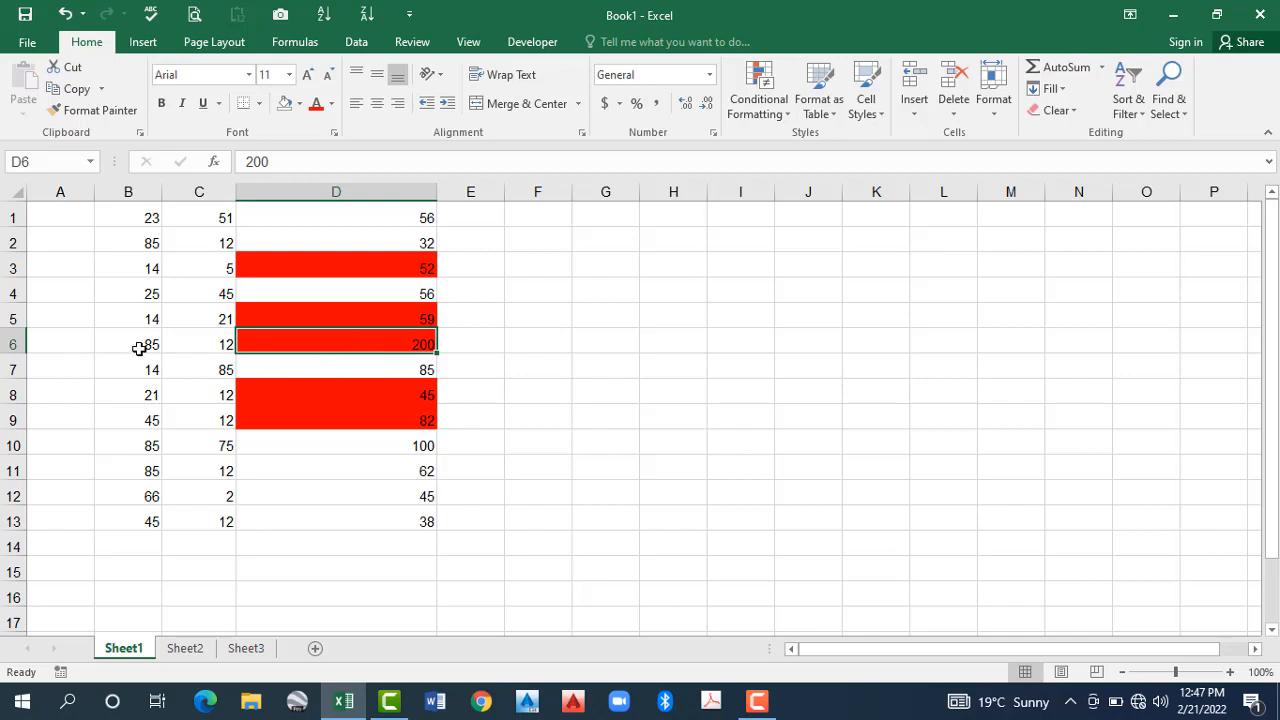
{"action": "key", "text": "Down"}
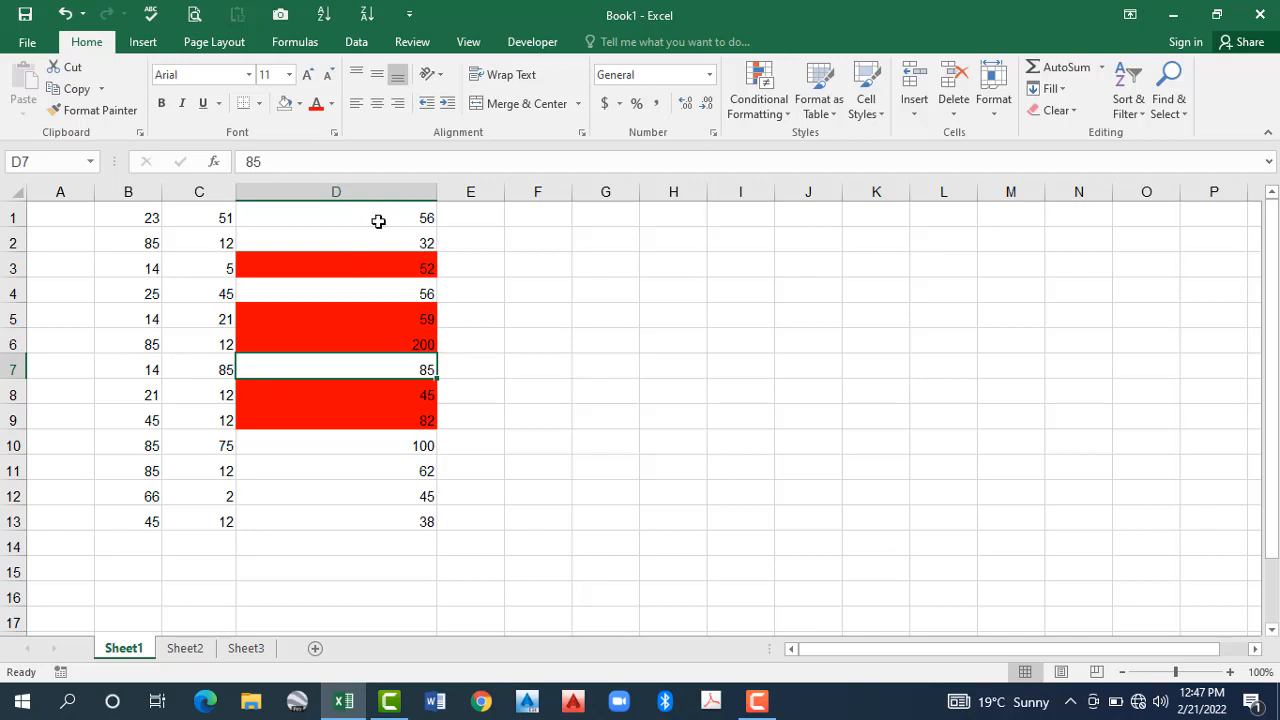
Step: Select D1:D13 and clear the conditional formatting rules from the entire sheet
{"action": "left_click", "coordinate": [420, 214]}
{"action": "key", "text": "ctrl+shift+Down"}
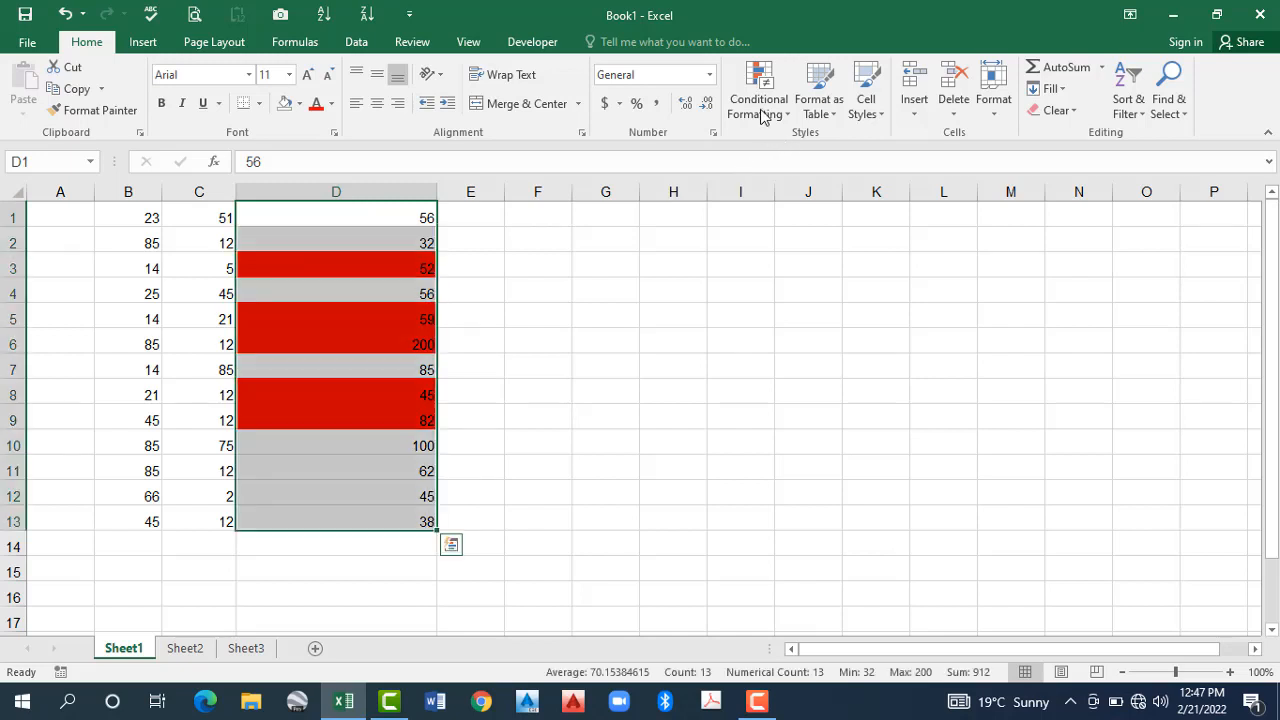
{"action": "left_click", "coordinate": [762, 116]}
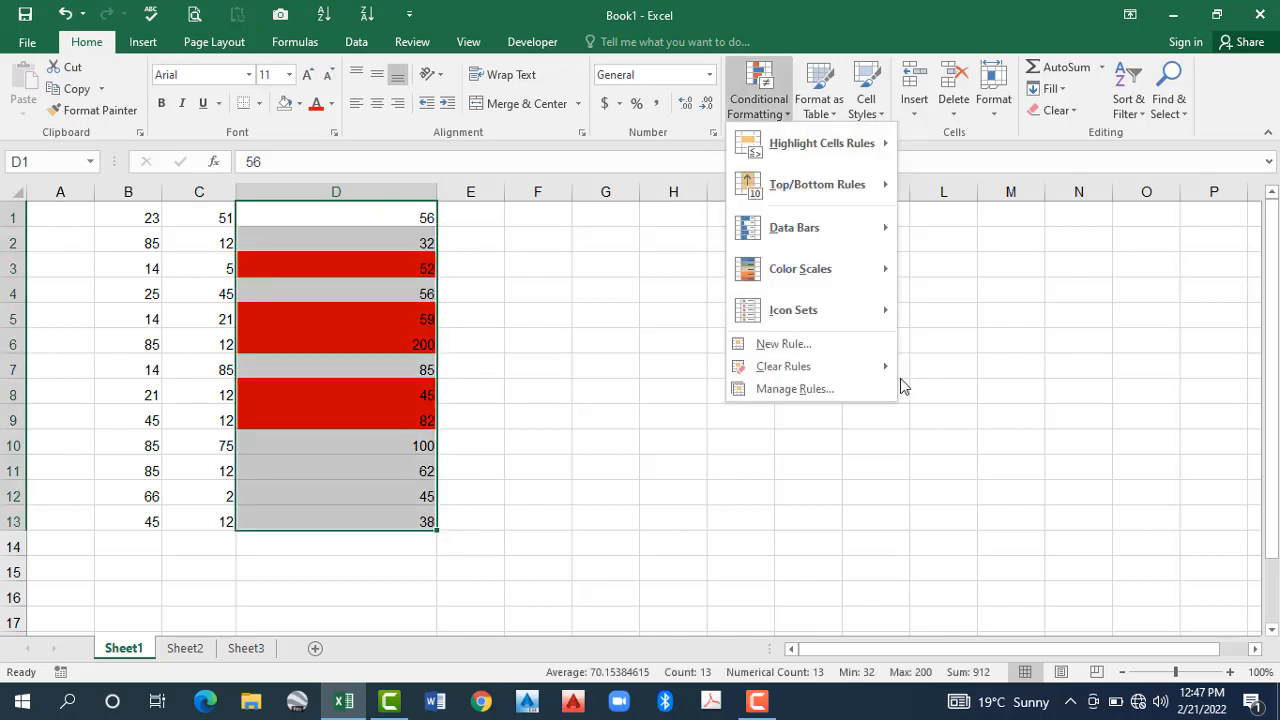
{"action": "key", "text": "c"}
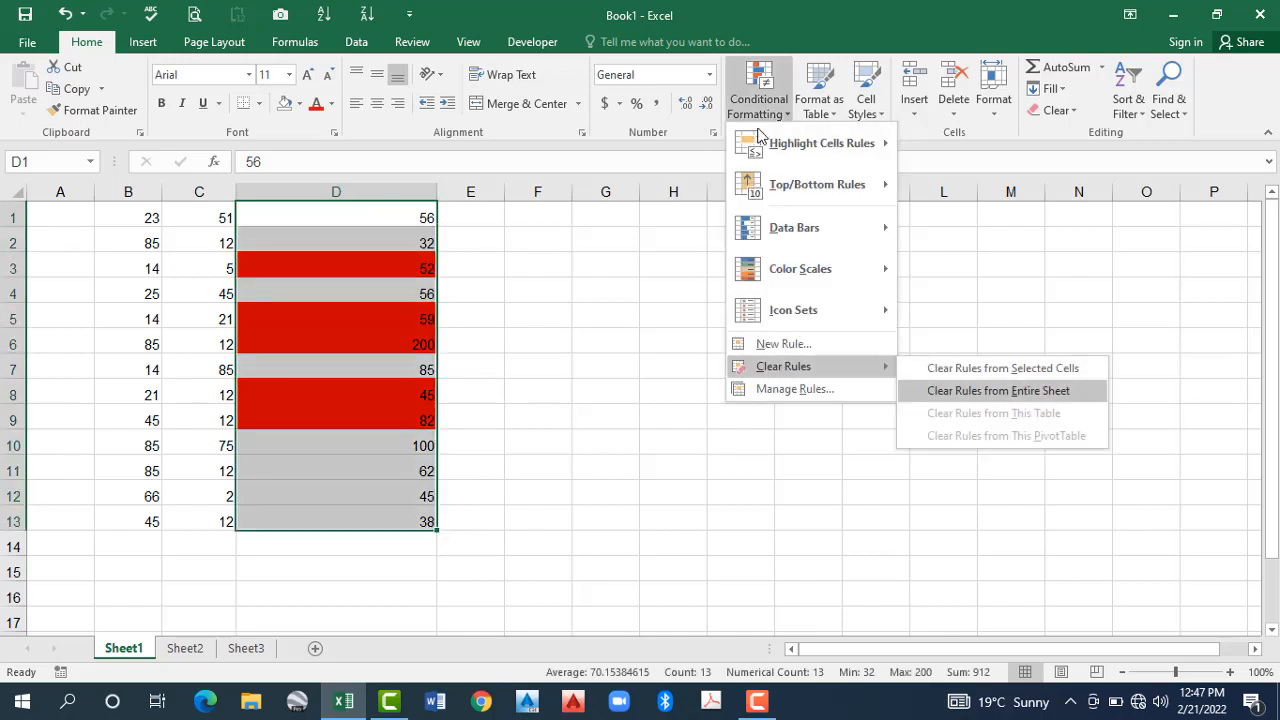
{"action": "key", "text": "Return"}
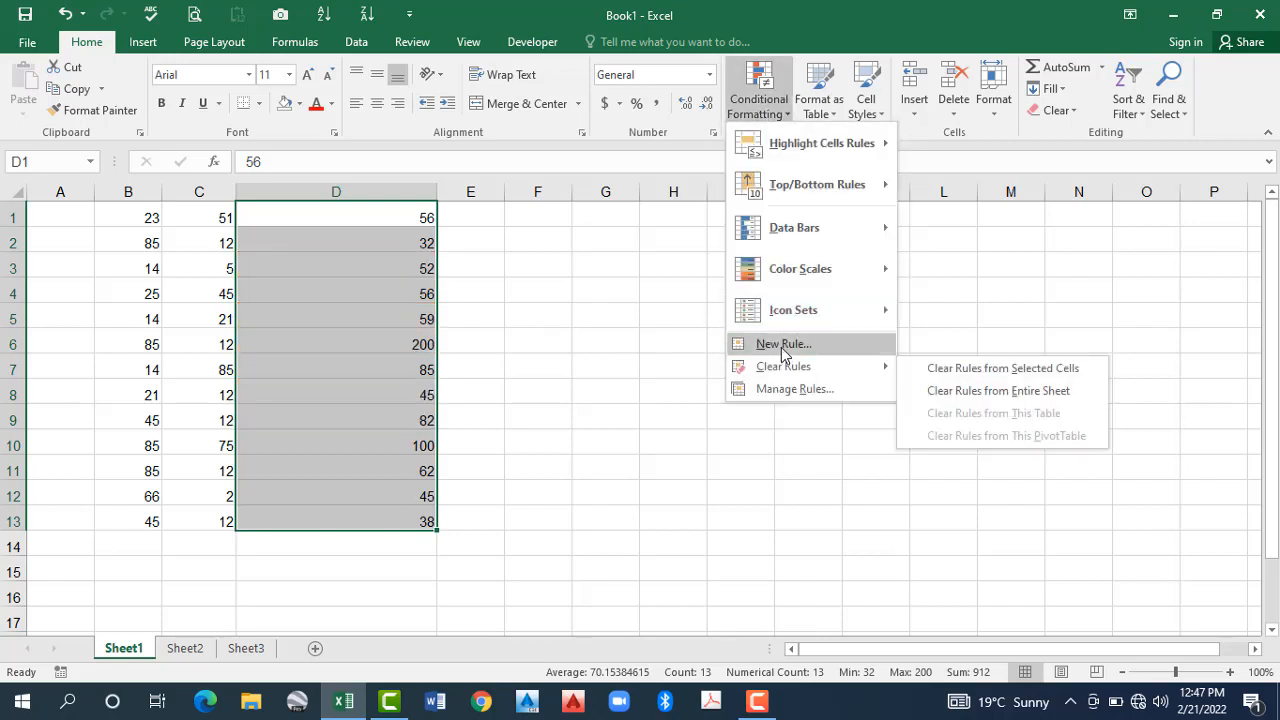
Step: Review the formula-based rule type in a new formatting rule for D1:D13 without creating a rule
{"action": "key", "text": "Return"}
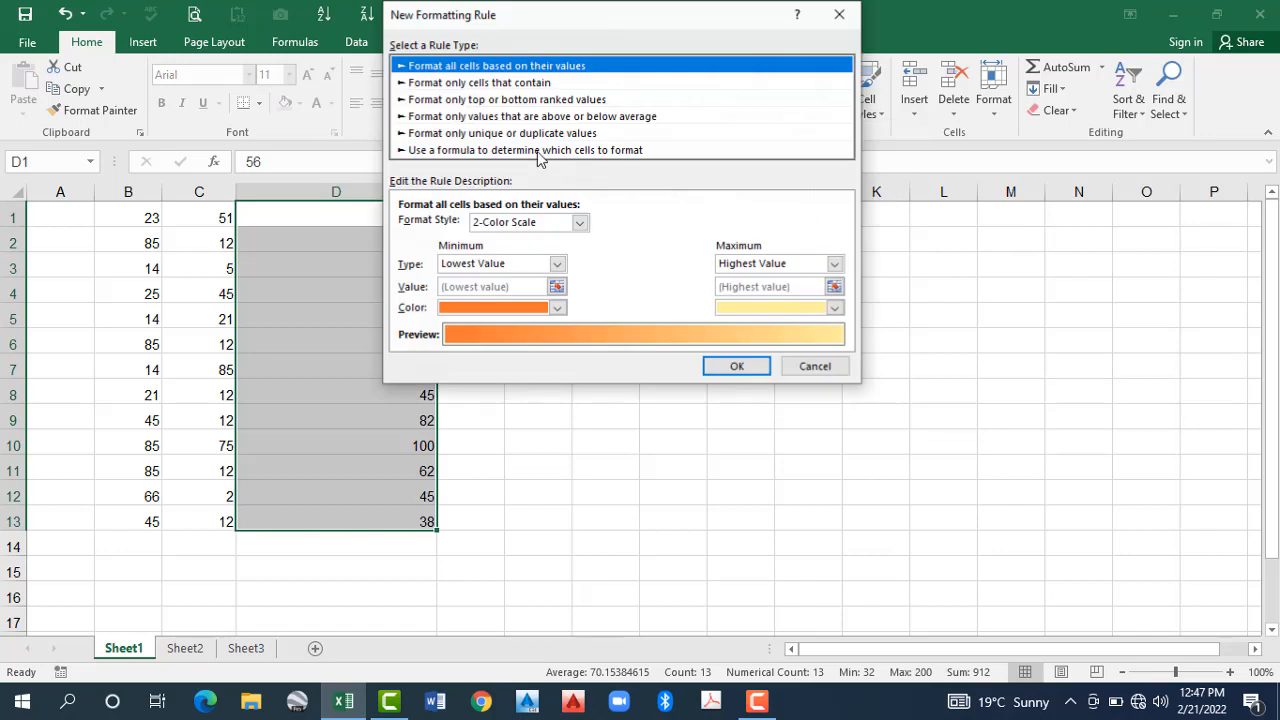
{"action": "left_click", "coordinate": [538, 150]}
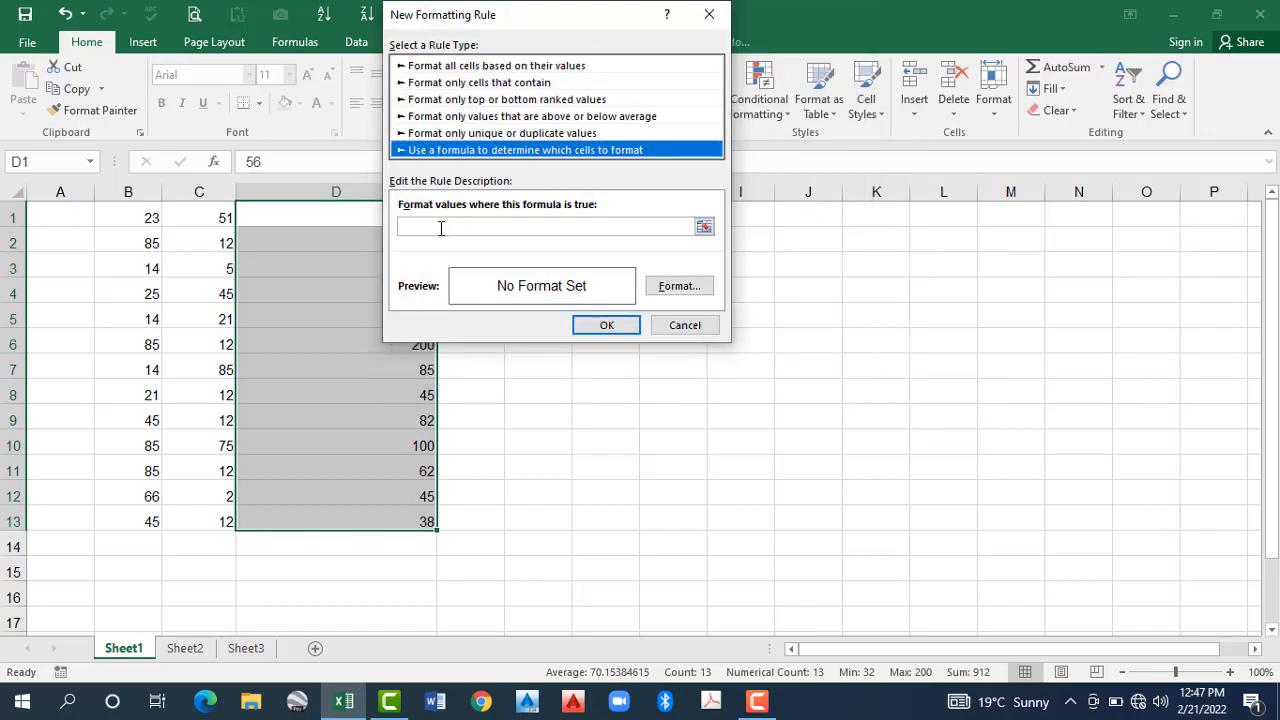
{"action": "left_click", "coordinate": [440, 228]}
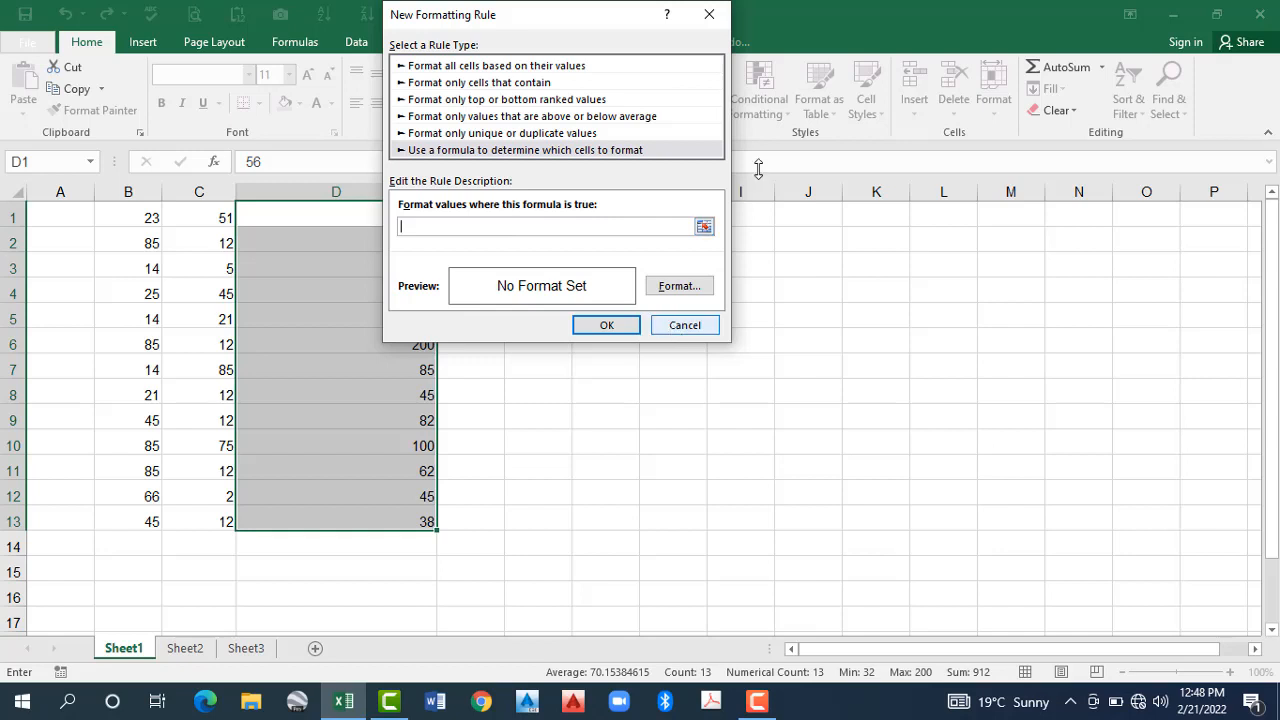
{"action": "key", "text": "Escape"}
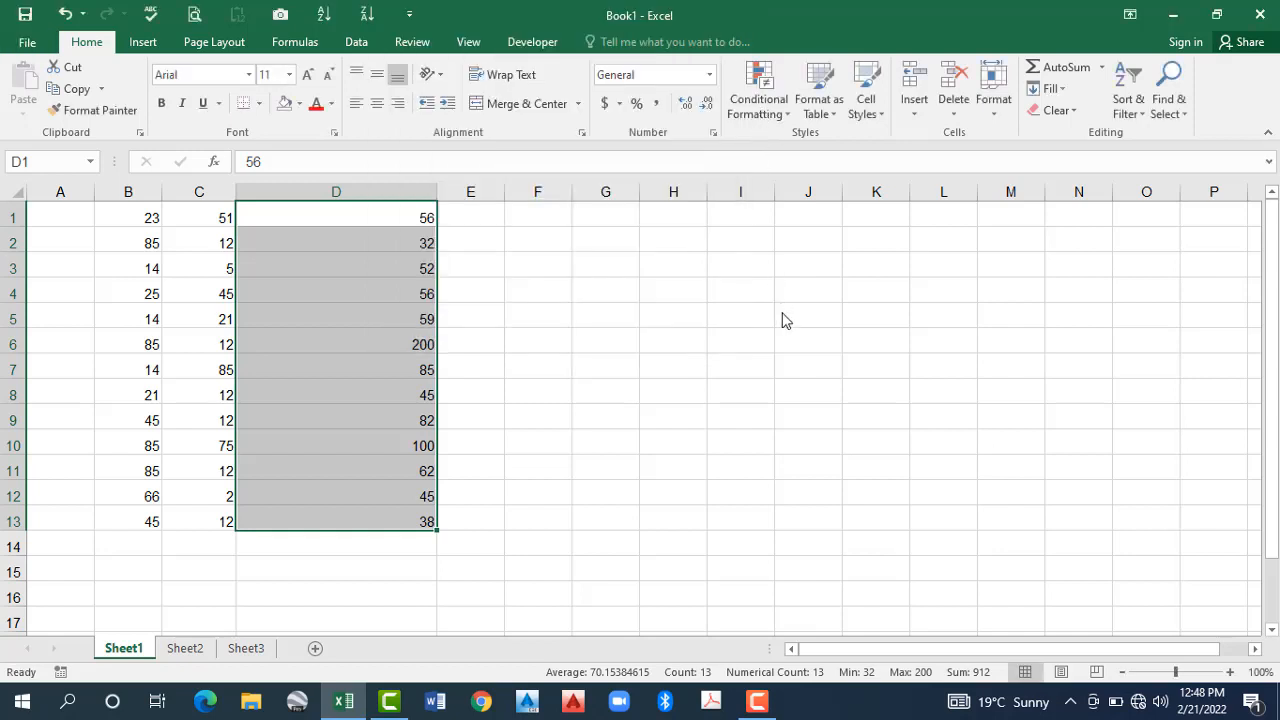
Step: Select D1:D6 and review the options for clearing rules from the selected cells or the entire sheet
{"action": "left_click", "coordinate": [759, 92]}
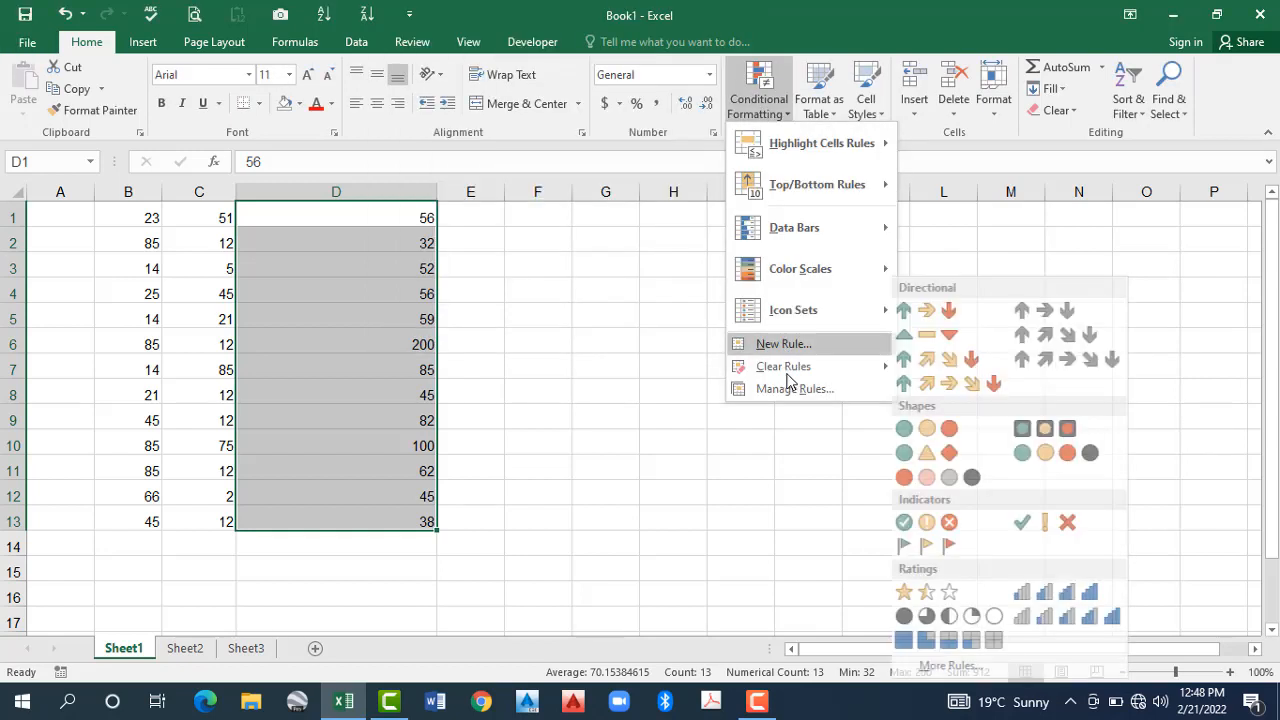
{"action": "mouse_move", "coordinate": [877, 370]}
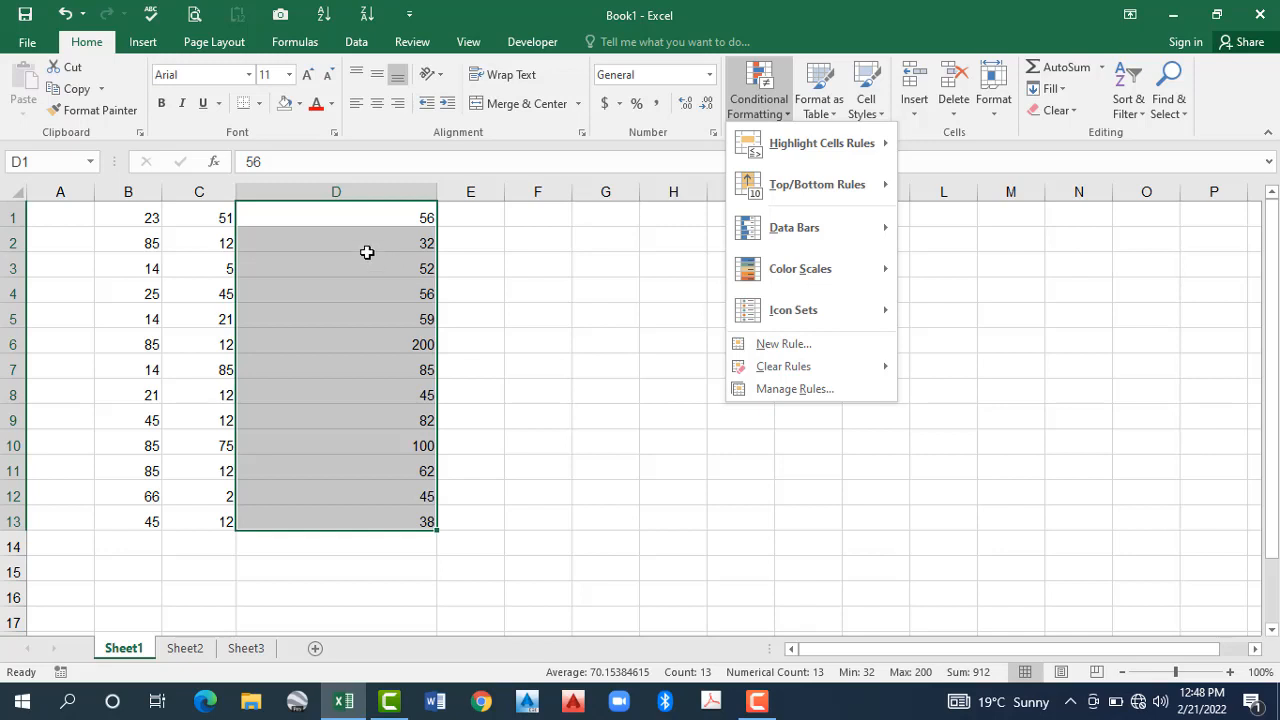
{"action": "left_click_drag", "start_coordinate": [363, 220], "coordinate": [400, 344]}
{"action": "left_click", "coordinate": [765, 116]}
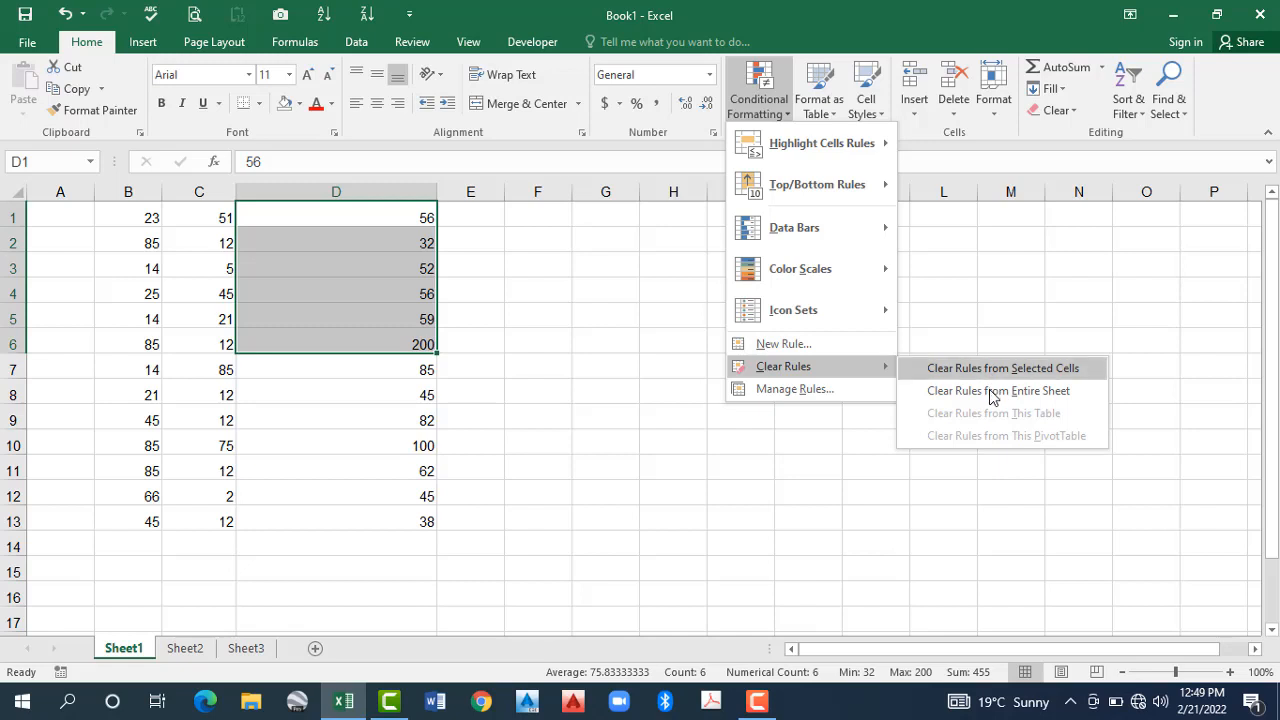
Step: Review the Conditional Formatting Rules Manager for D1:D6 and its new rule types without adding a rule
{"action": "left_click", "coordinate": [802, 390]}
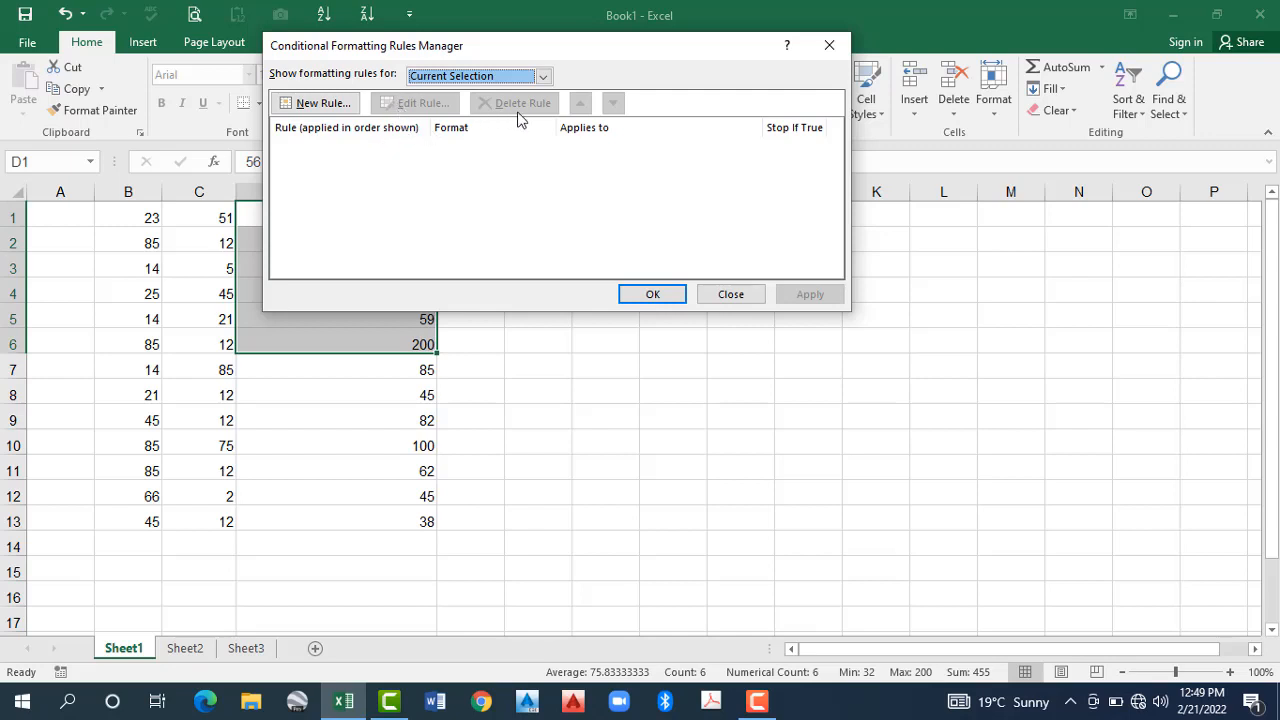
{"action": "left_click", "coordinate": [318, 112]}
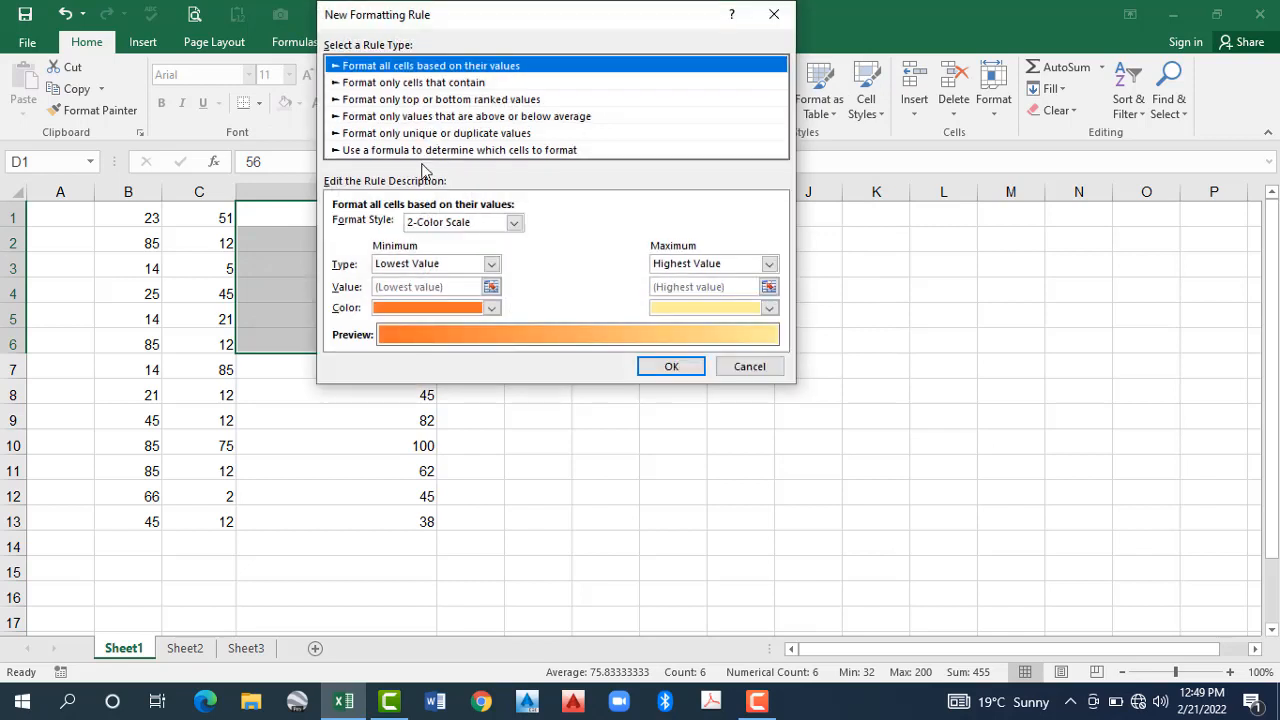
{"action": "left_click", "coordinate": [742, 370]}
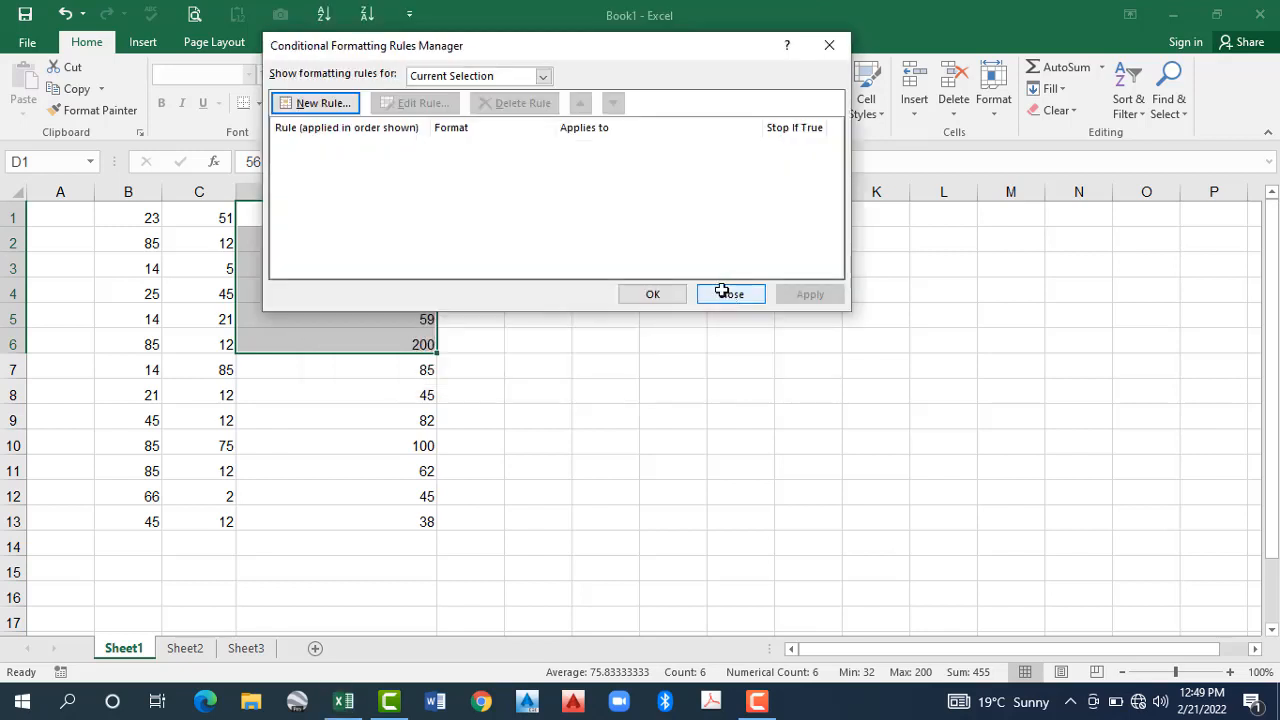
{"action": "left_click", "coordinate": [731, 292]}
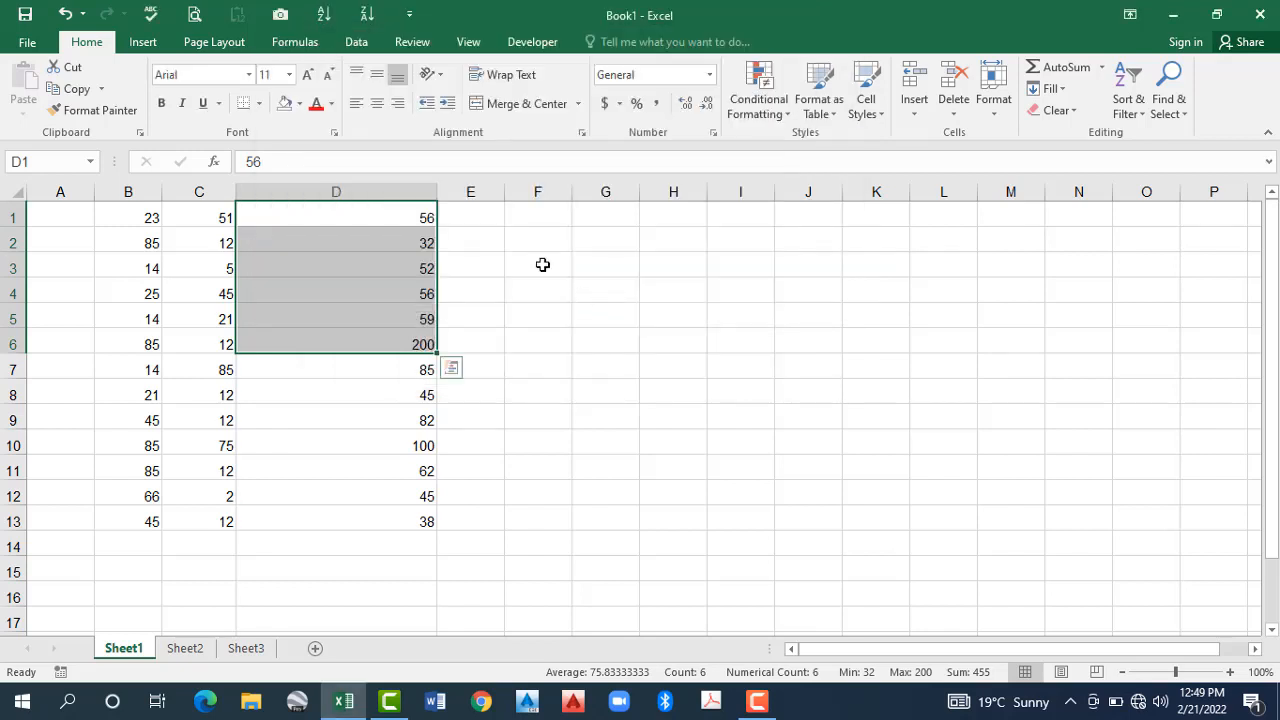